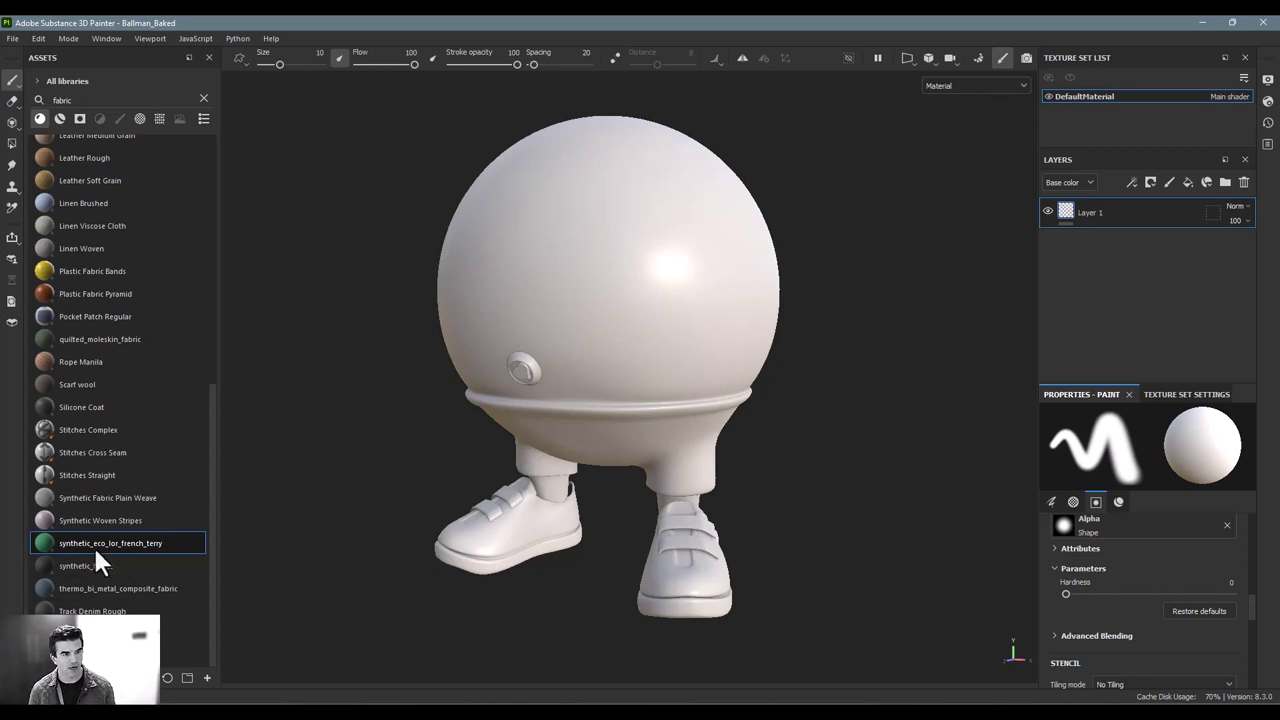
# Apply the synthetic_eco_lor_french_terry material to the whole model as a fill layer and set its tiling to 10.
pyautogui.moveTo(97, 557); pyautogui.dragTo(597, 267)
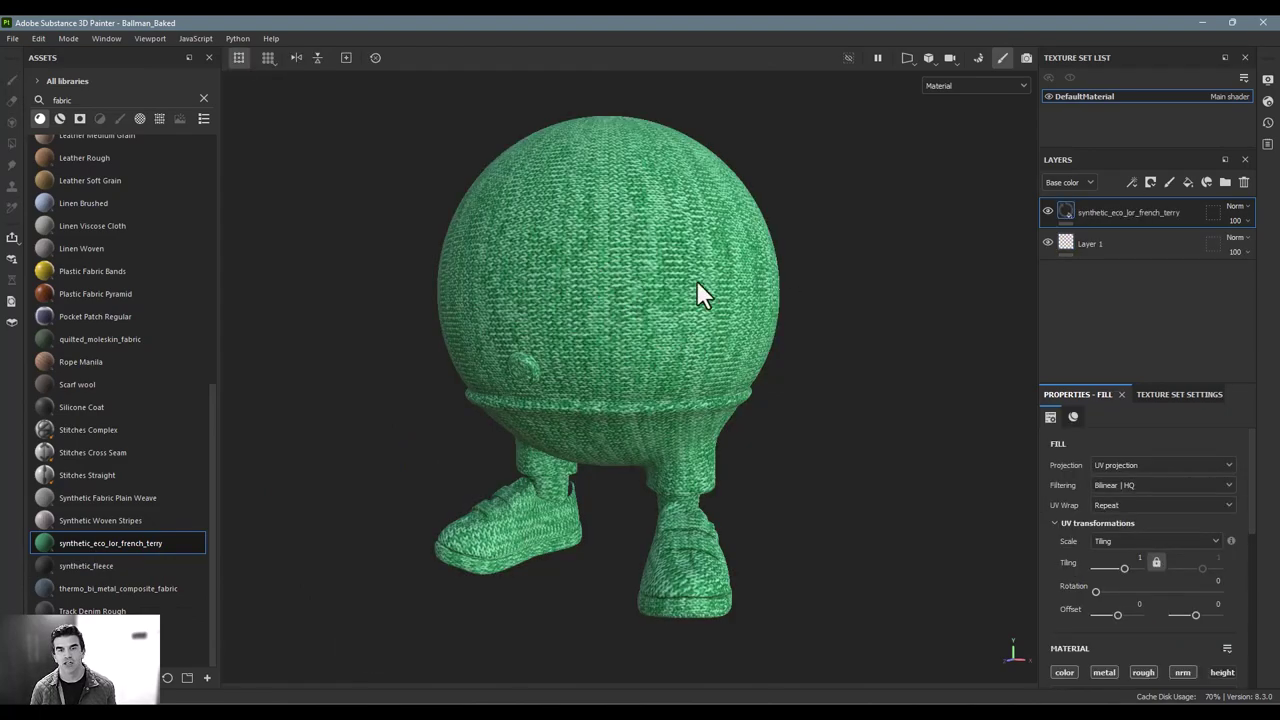
pyautogui.keyDown('alt'); pyautogui.moveTo(820, 266); pyautogui.dragTo(777, 277); pyautogui.keyUp('alt')
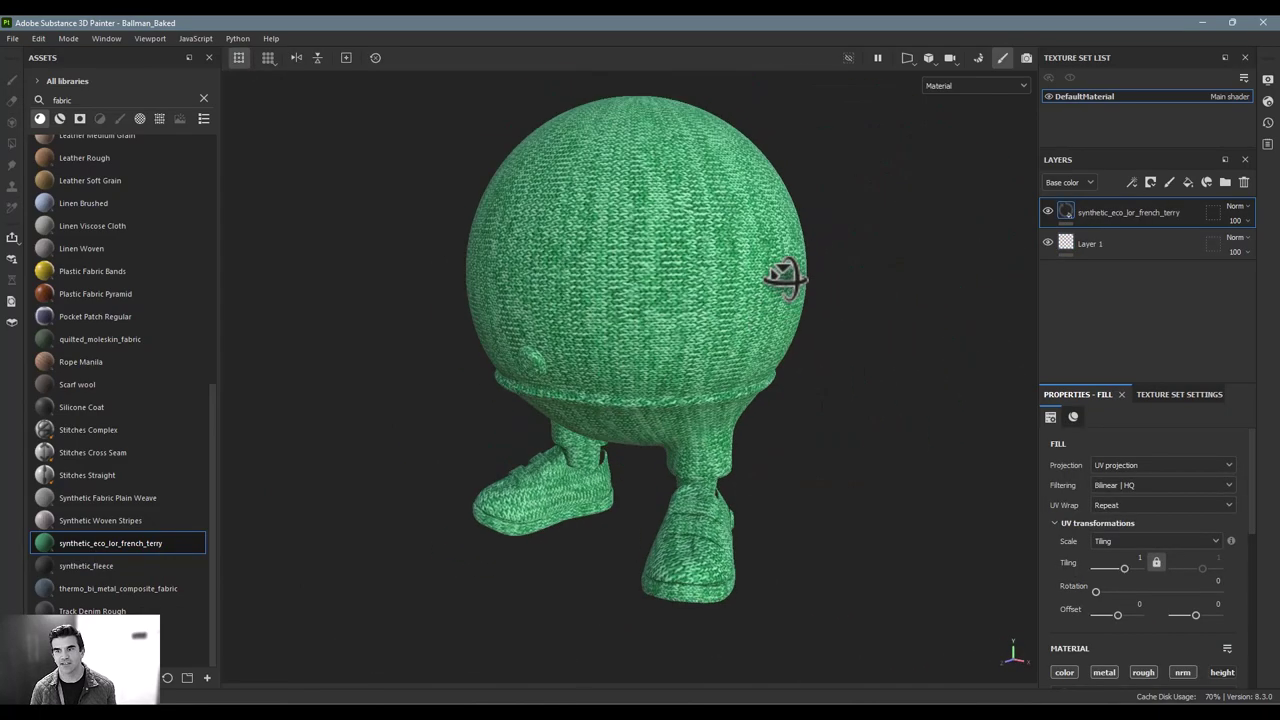
pyautogui.click(1136, 559)
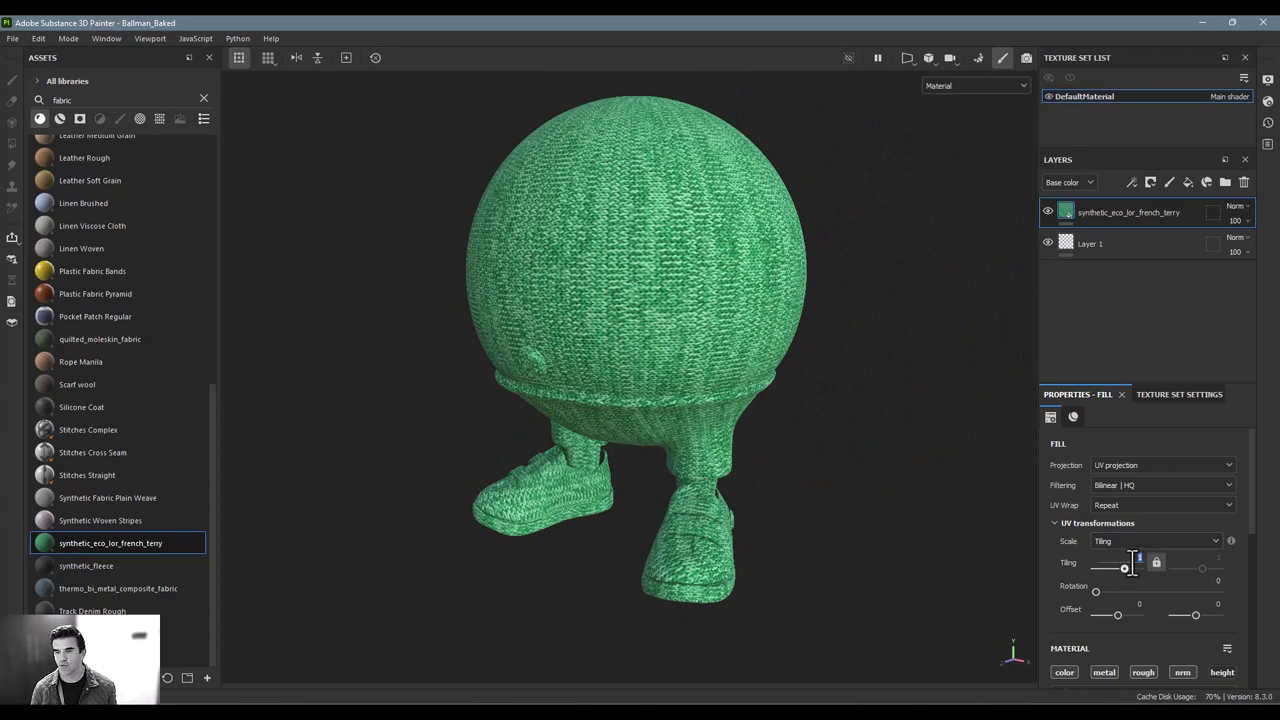
pyautogui.write('10')
pyautogui.press('Return')
pyautogui.keyDown('alt'); pyautogui.moveTo(859, 342); pyautogui.dragTo(777, 360); pyautogui.keyUp('alt')
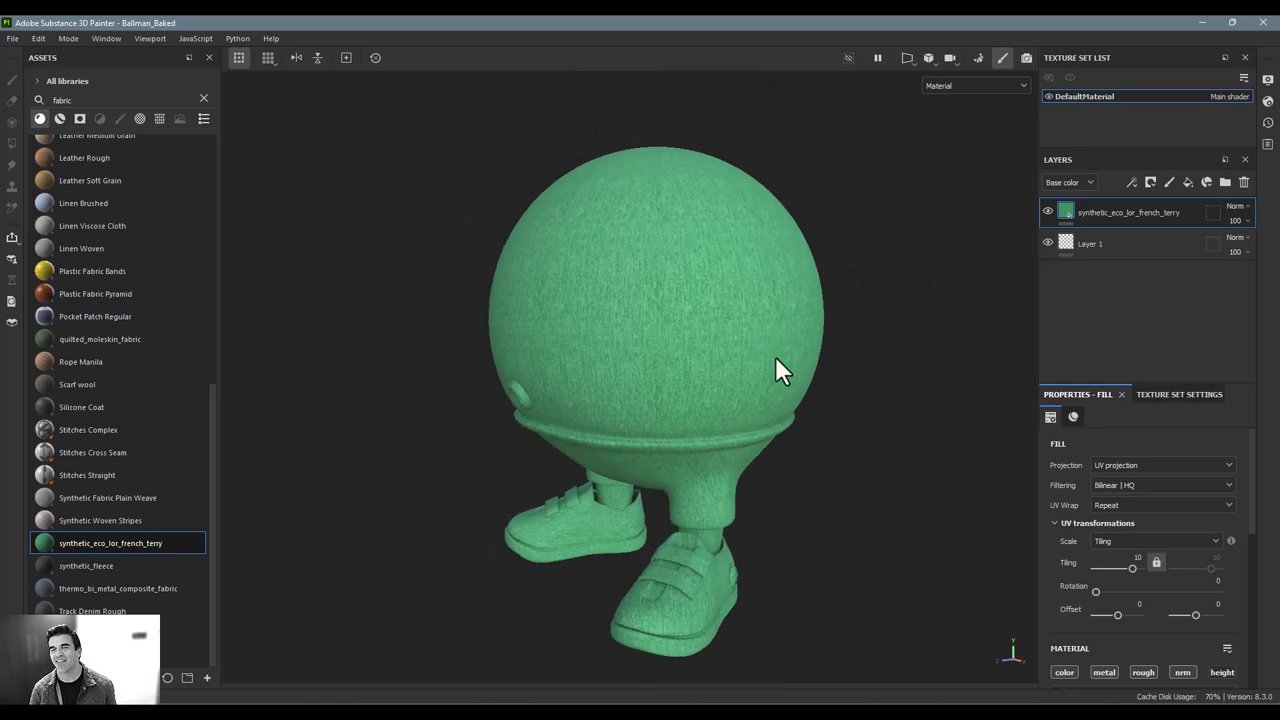
# Delete the empty Layer 1 beneath the green fabric layer.
pyautogui.click(1116, 250)
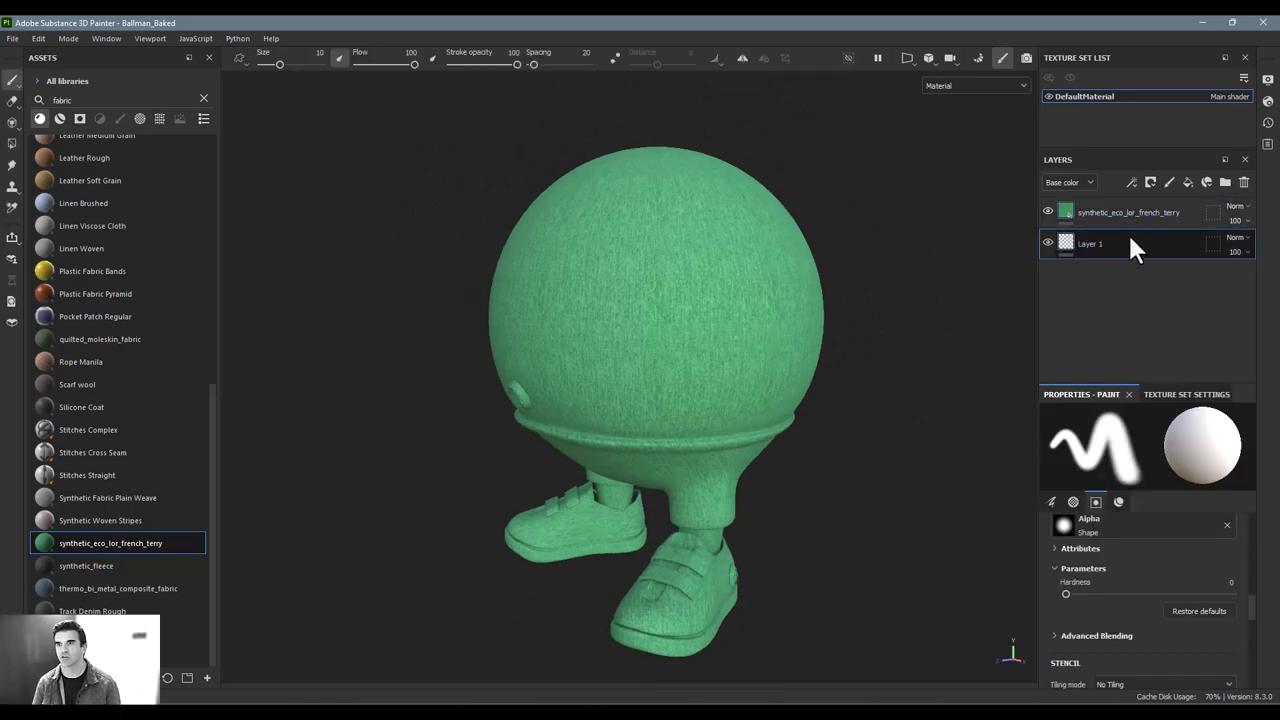
pyautogui.press('Delete')
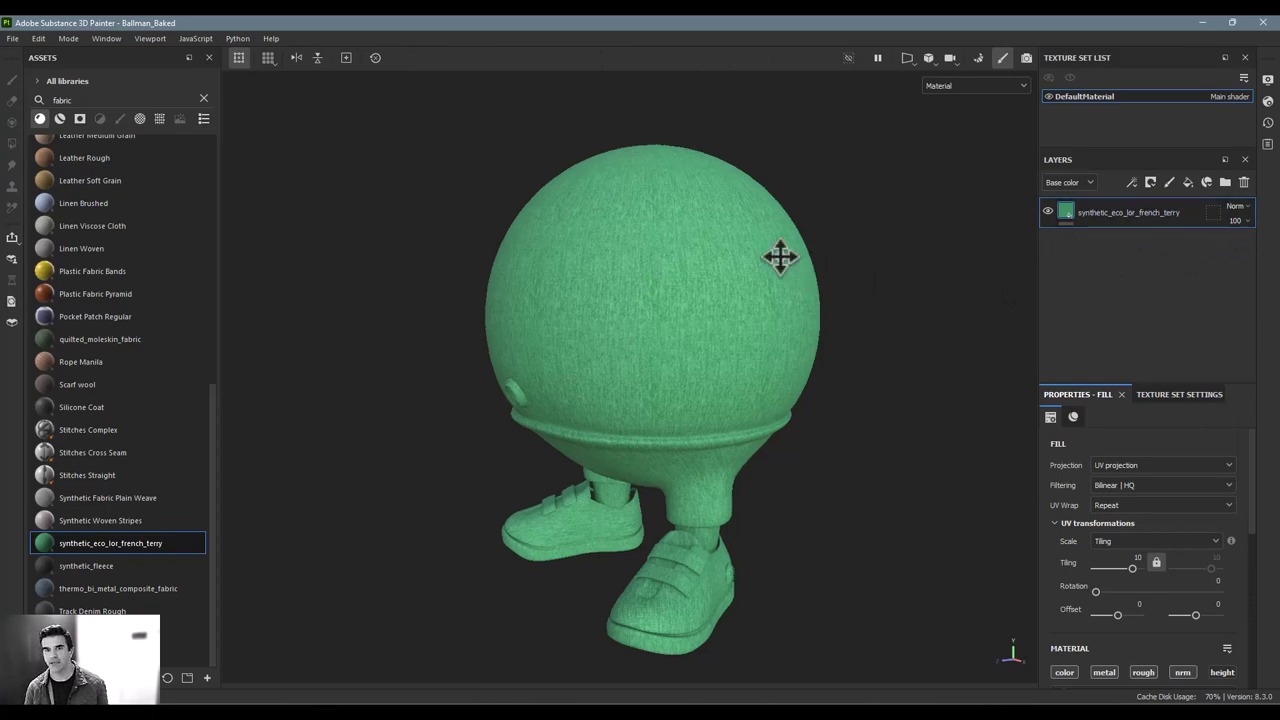
pyautogui.keyDown('alt'); pyautogui.moveTo(780, 257); pyautogui.dragTo(760, 228); pyautogui.keyUp('alt')
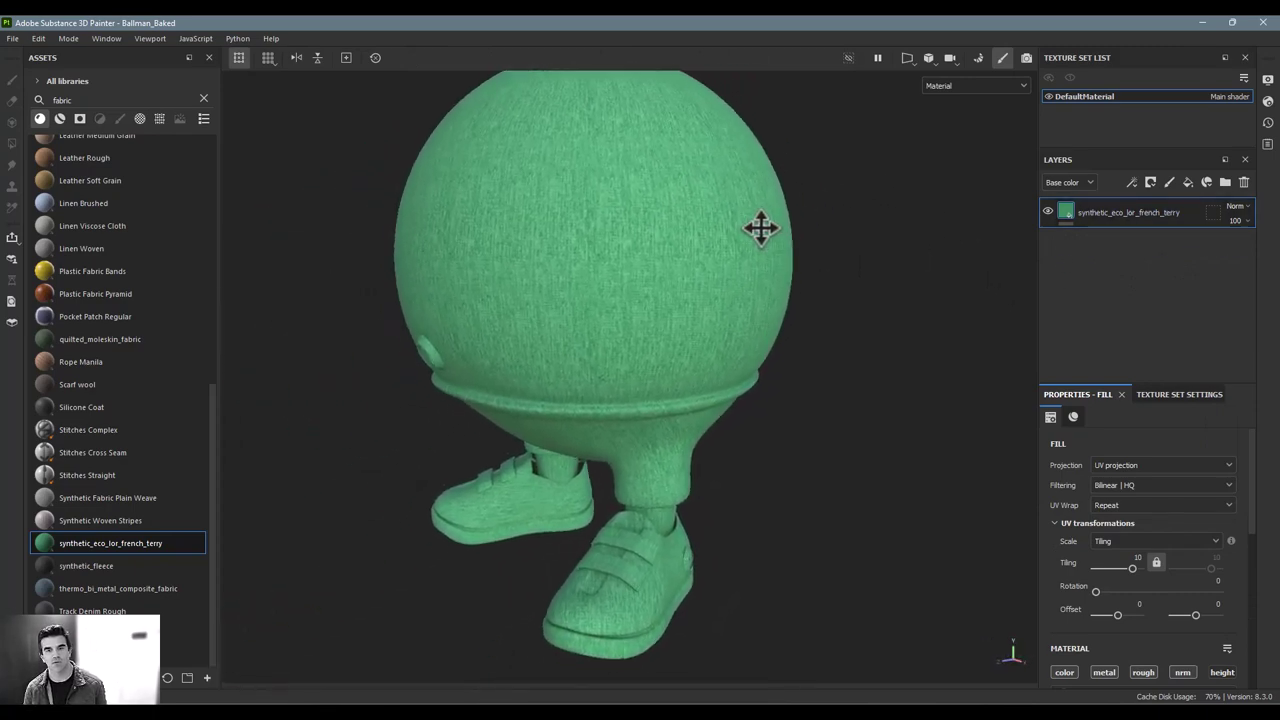
pyautogui.keyDown('alt'); pyautogui.moveTo(760, 228); pyautogui.dragTo(817, 287, button='middle'); pyautogui.keyUp('alt')
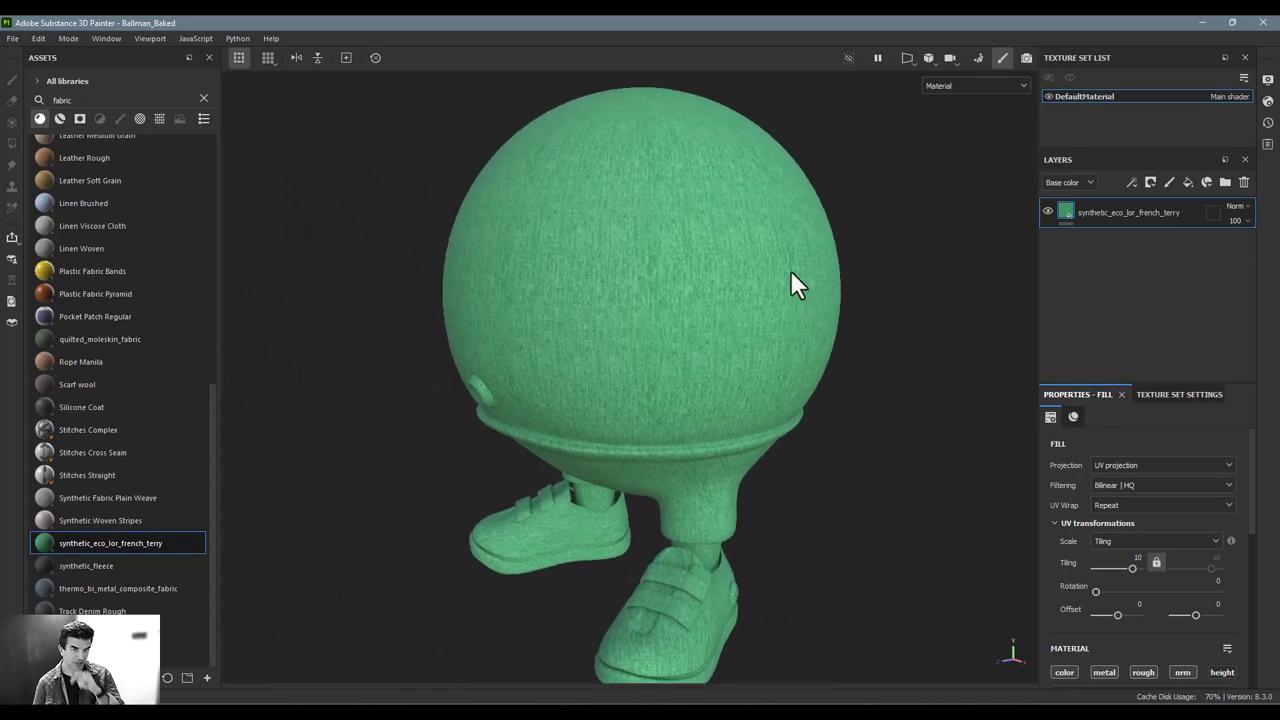
pyautogui.keyDown('alt'); pyautogui.moveTo(716, 308); pyautogui.dragTo(714, 263); pyautogui.keyUp('alt')
pyautogui.keyDown('alt'); pyautogui.moveTo(714, 263); pyautogui.dragTo(632, 250, button='right'); pyautogui.keyUp('alt')
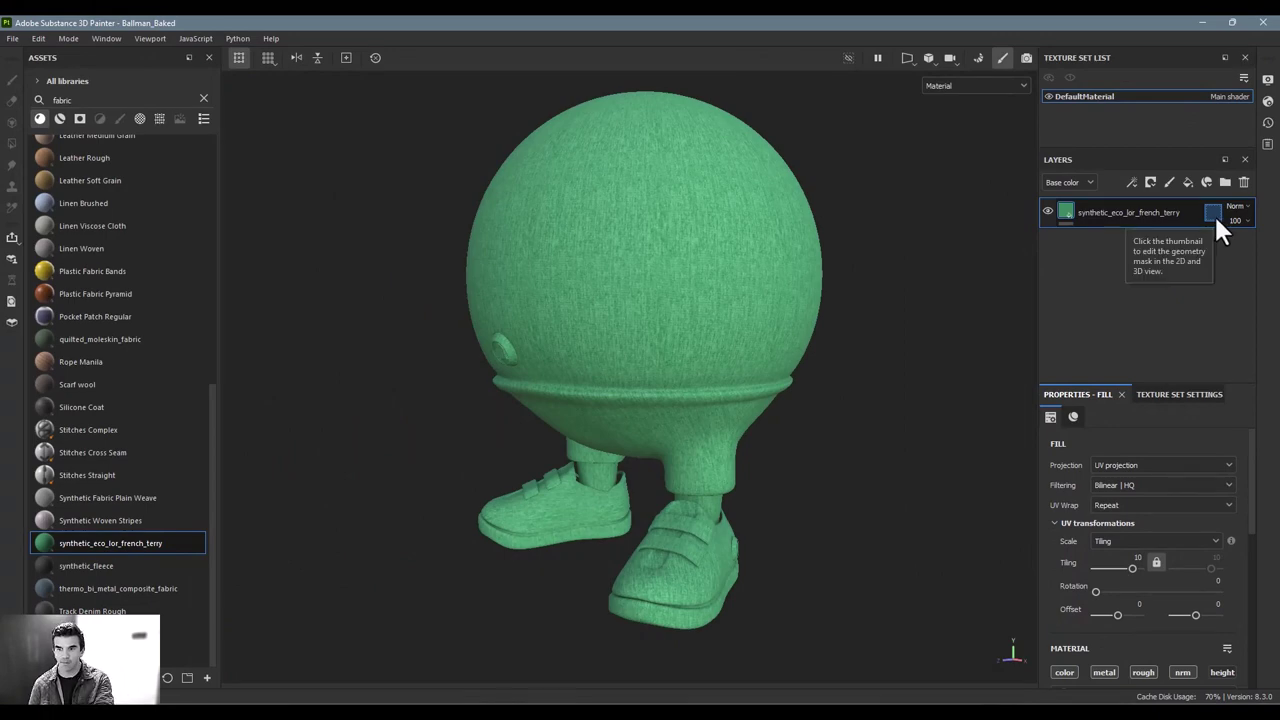
# Restrict the fabric layer's geometry mask to the Body mesh, excluding Laces, Shoes and hearts.
pyautogui.click(1213, 215)
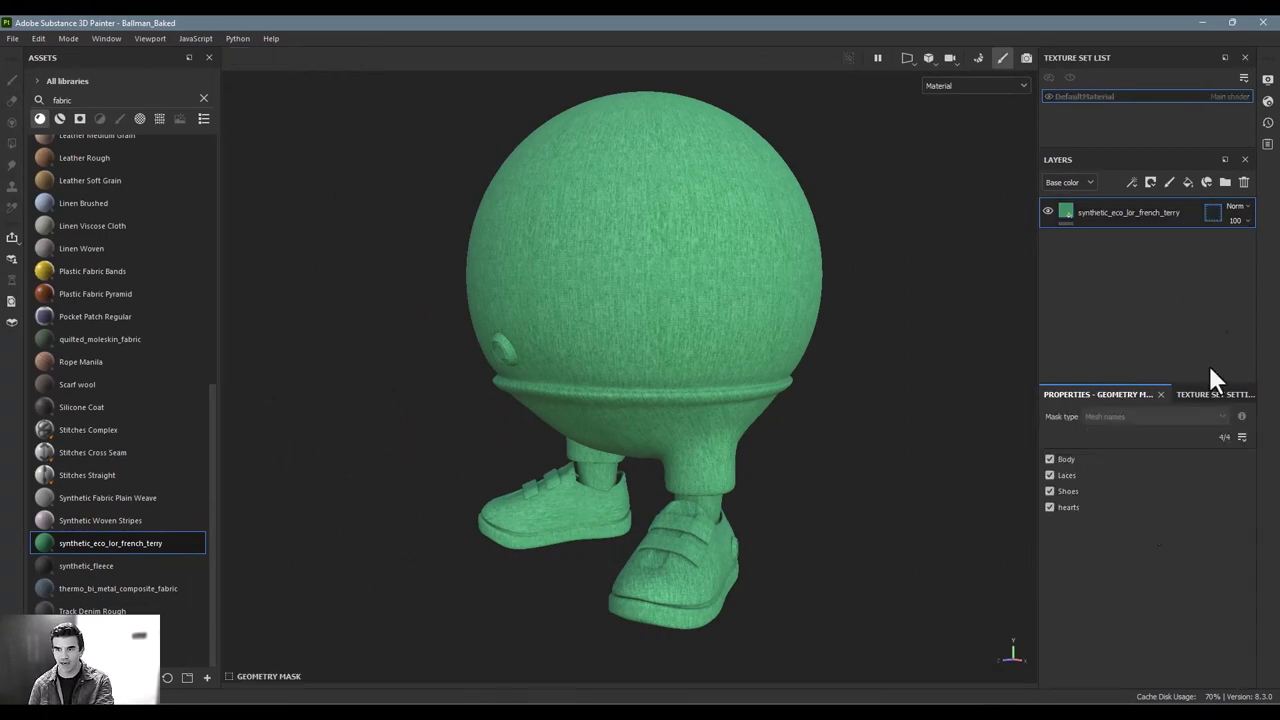
pyautogui.click(1050, 475)
pyautogui.click(1049, 459)
pyautogui.click(1049, 491)
pyautogui.click(1049, 507)
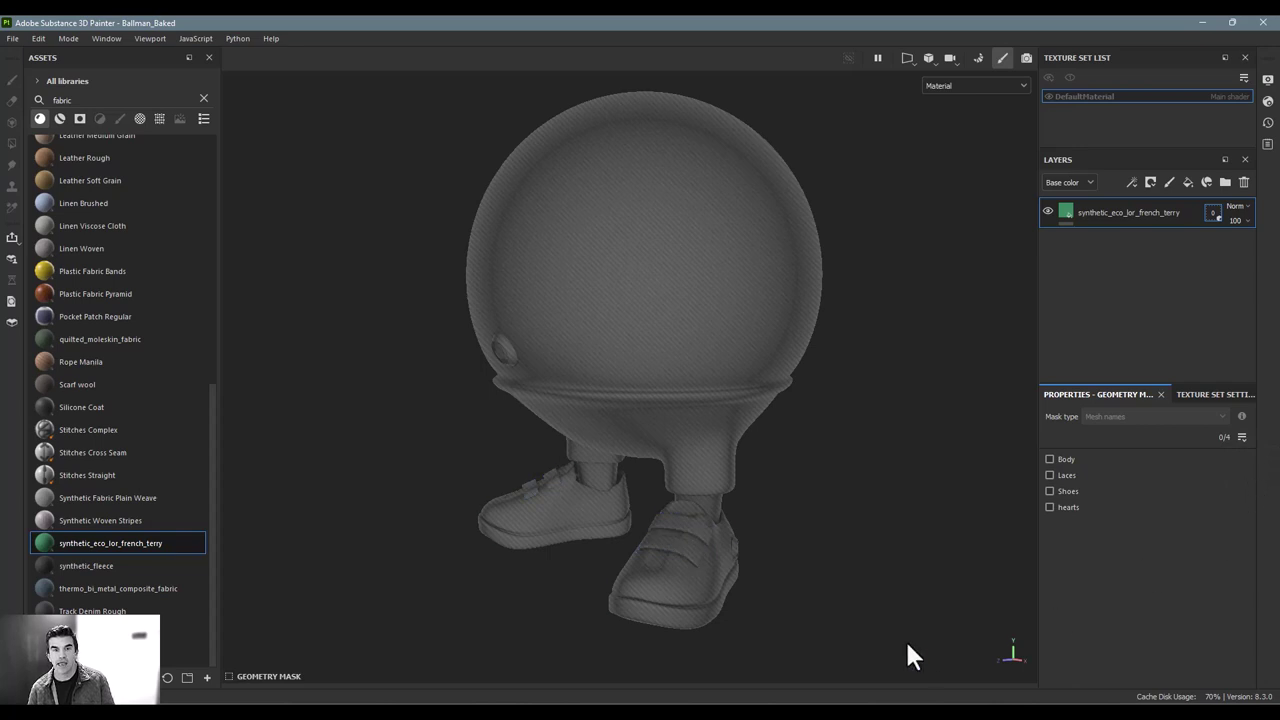
pyautogui.click(676, 271)
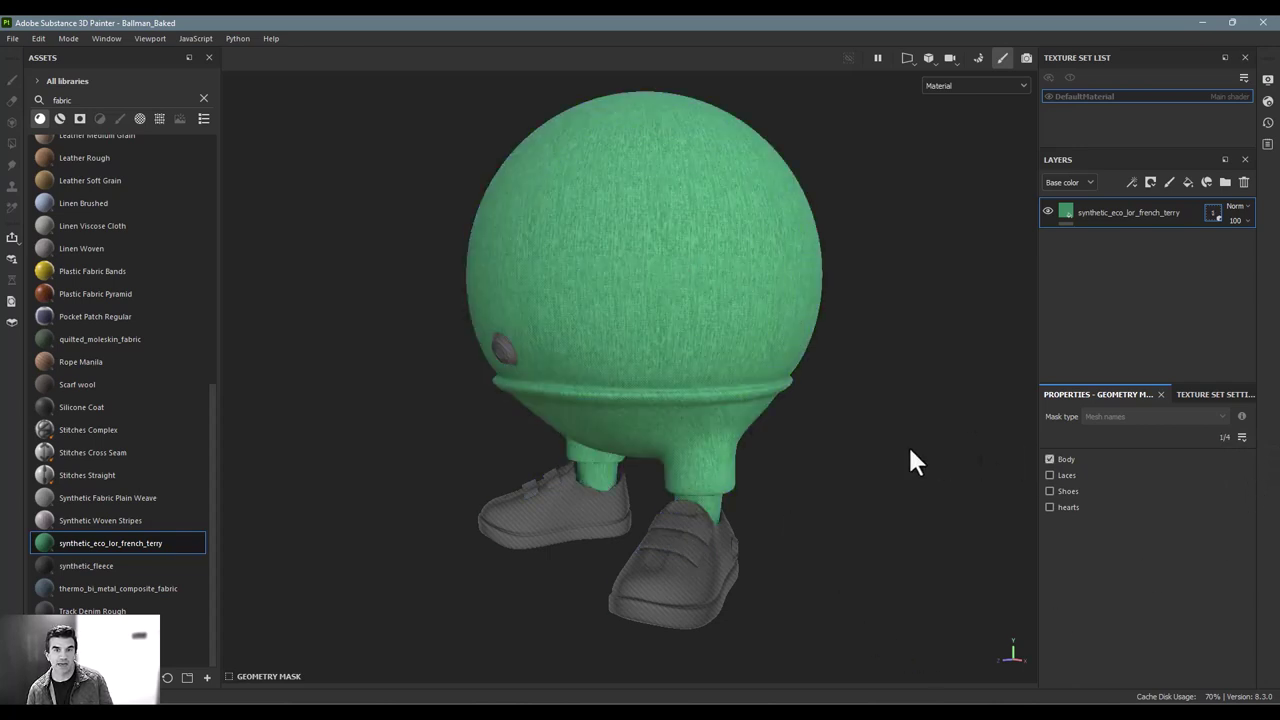
# Show the 3D and UV views side by side and try including the Shoes mesh in the geometry mask.
pyautogui.press('F1')
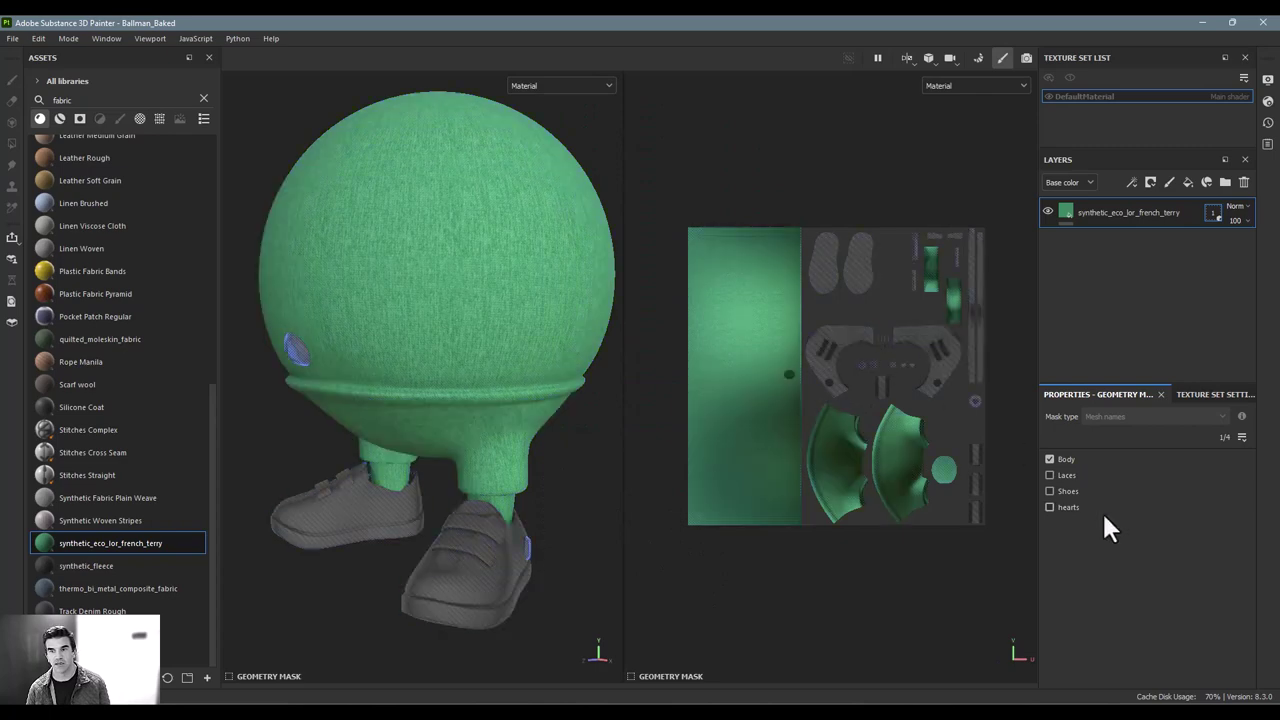
pyautogui.click(929, 333)
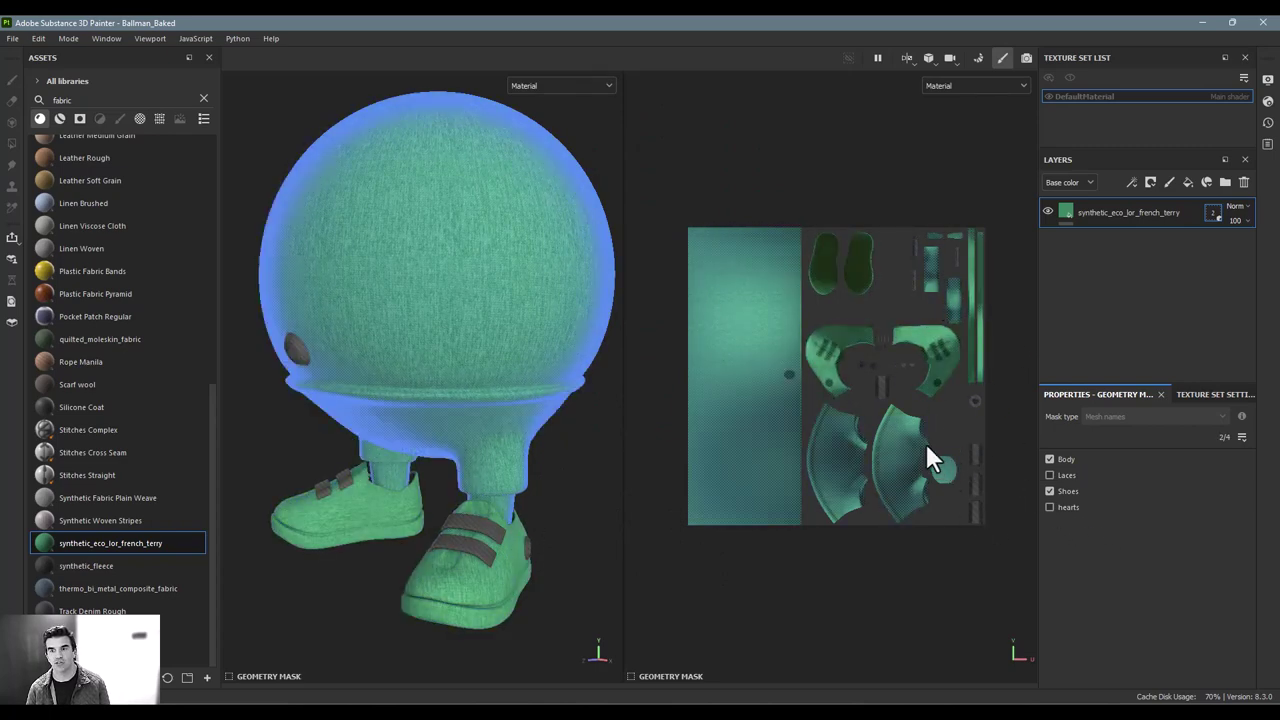
pyautogui.click(1049, 490)
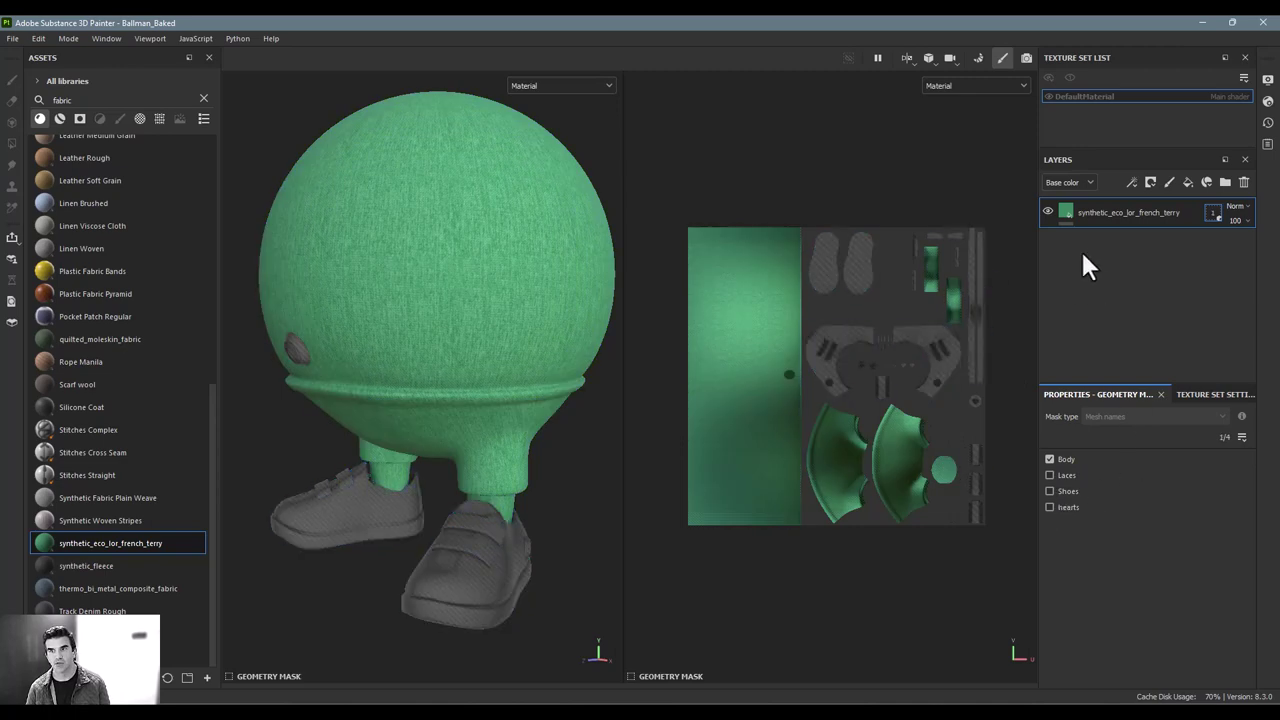
# Switch repeatedly between the fabric layer's fill content and its geometry mask to compare their properties.
pyautogui.click(1045, 215)
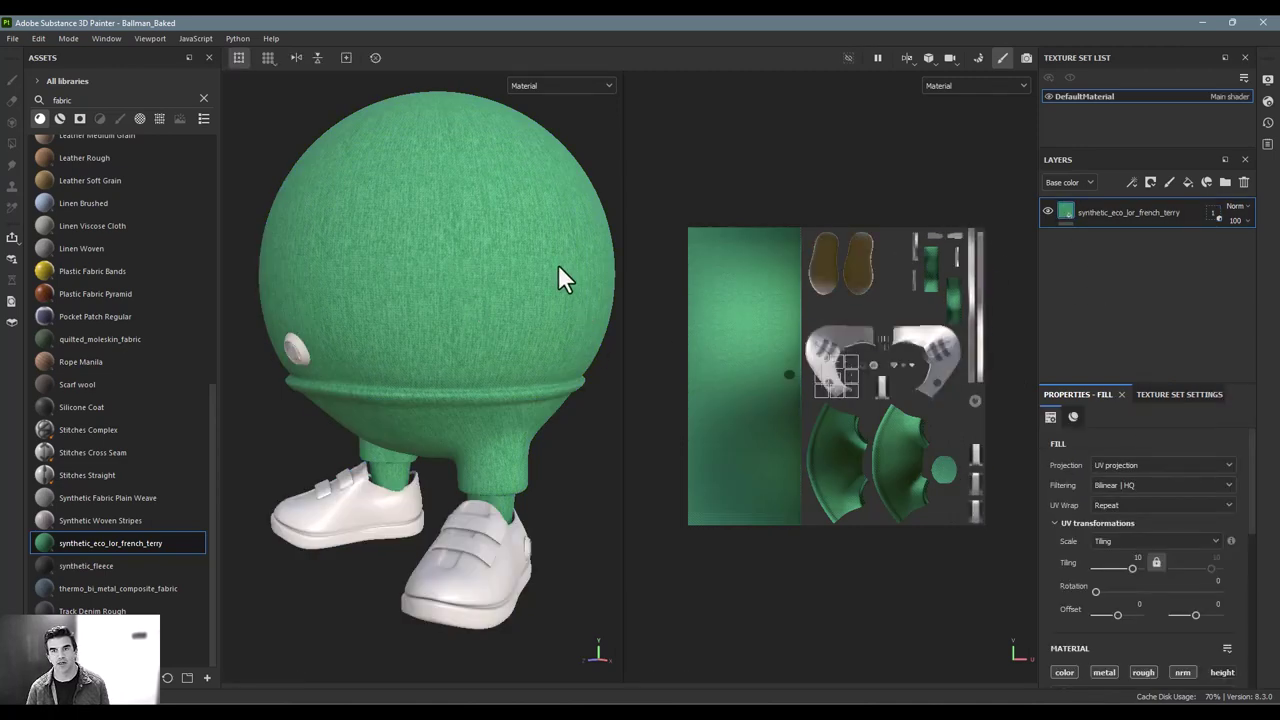
pyautogui.click(1209, 212)
pyautogui.click(1064, 212)
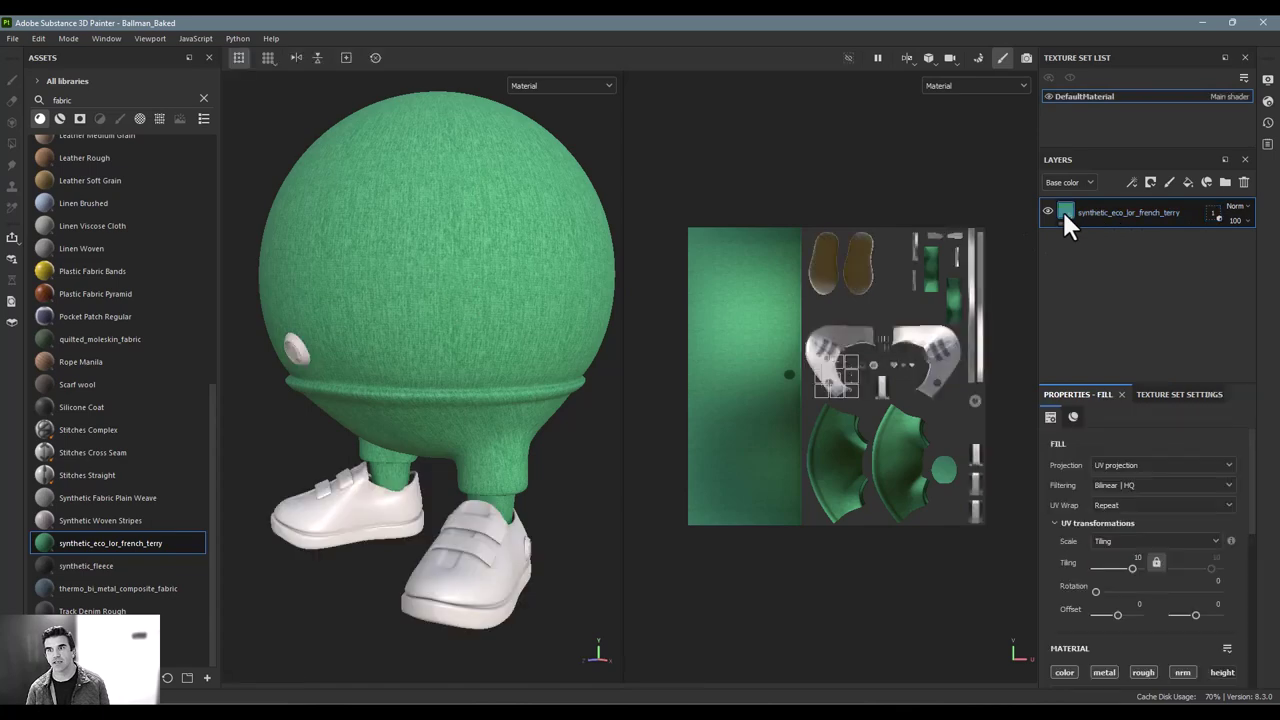
pyautogui.click(1210, 212)
pyautogui.click(1067, 212)
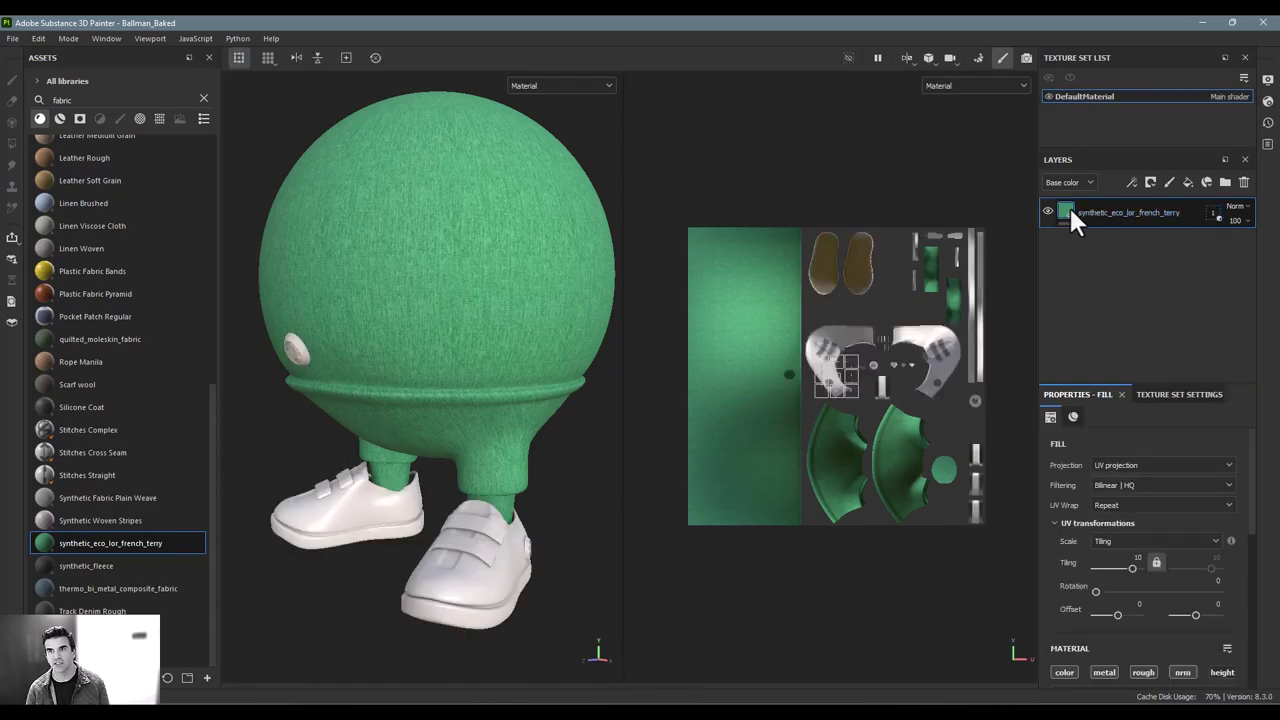
pyautogui.click(1210, 212)
pyautogui.click(1065, 208)
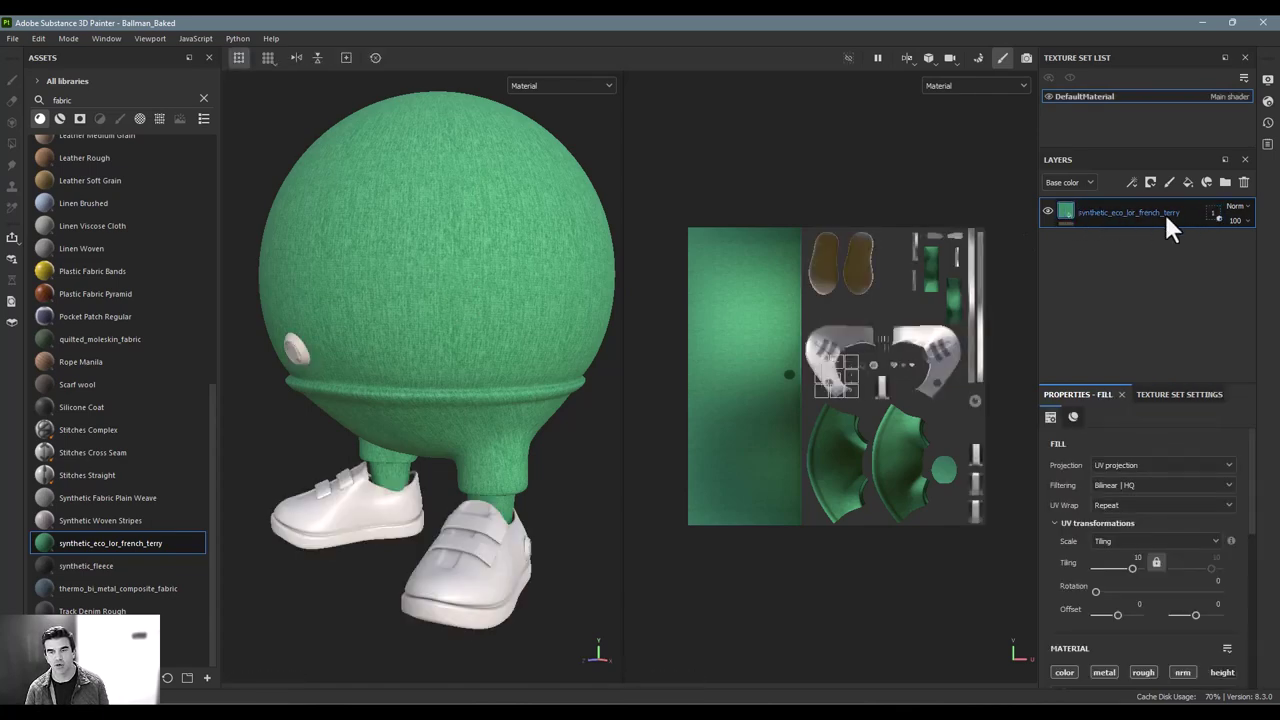
pyautogui.click(1208, 212)
pyautogui.click(1067, 208)
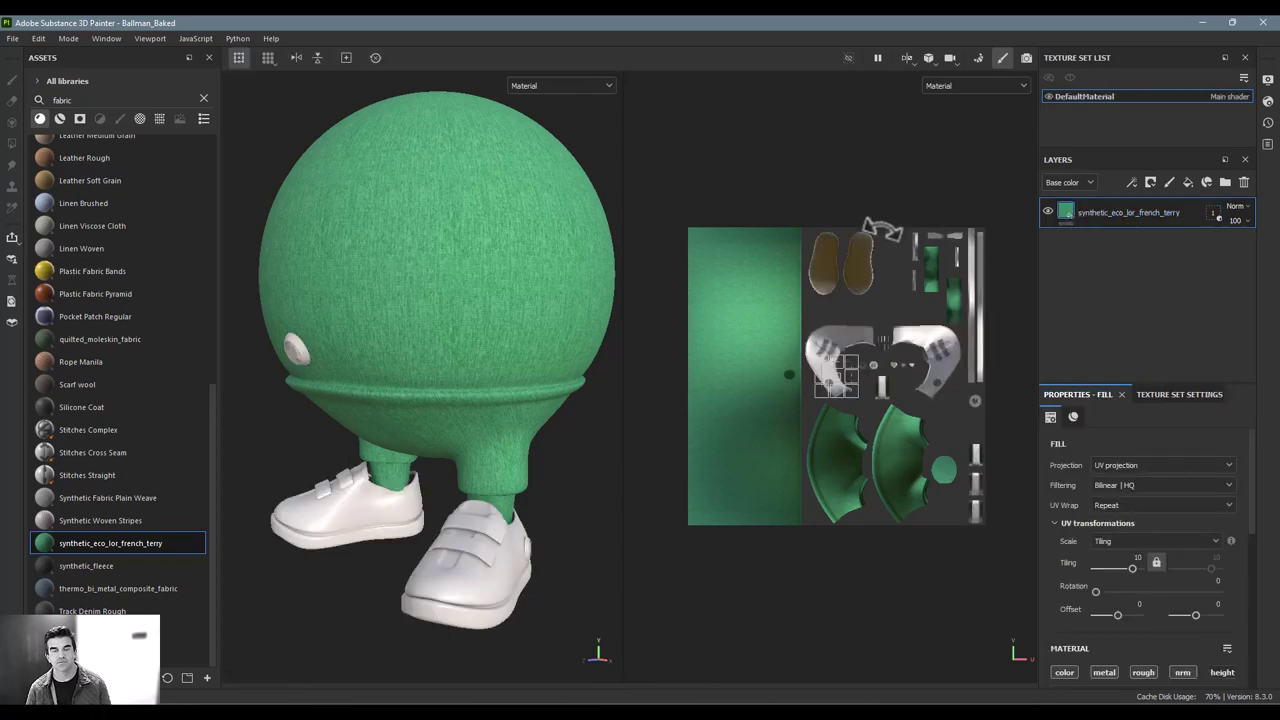
# Return to the 3D view alone and add a black mask to the fabric layer.
pyautogui.press('F2')
pyautogui.keyDown('alt'); pyautogui.moveTo(746, 259); pyautogui.dragTo(820, 274); pyautogui.keyUp('alt')
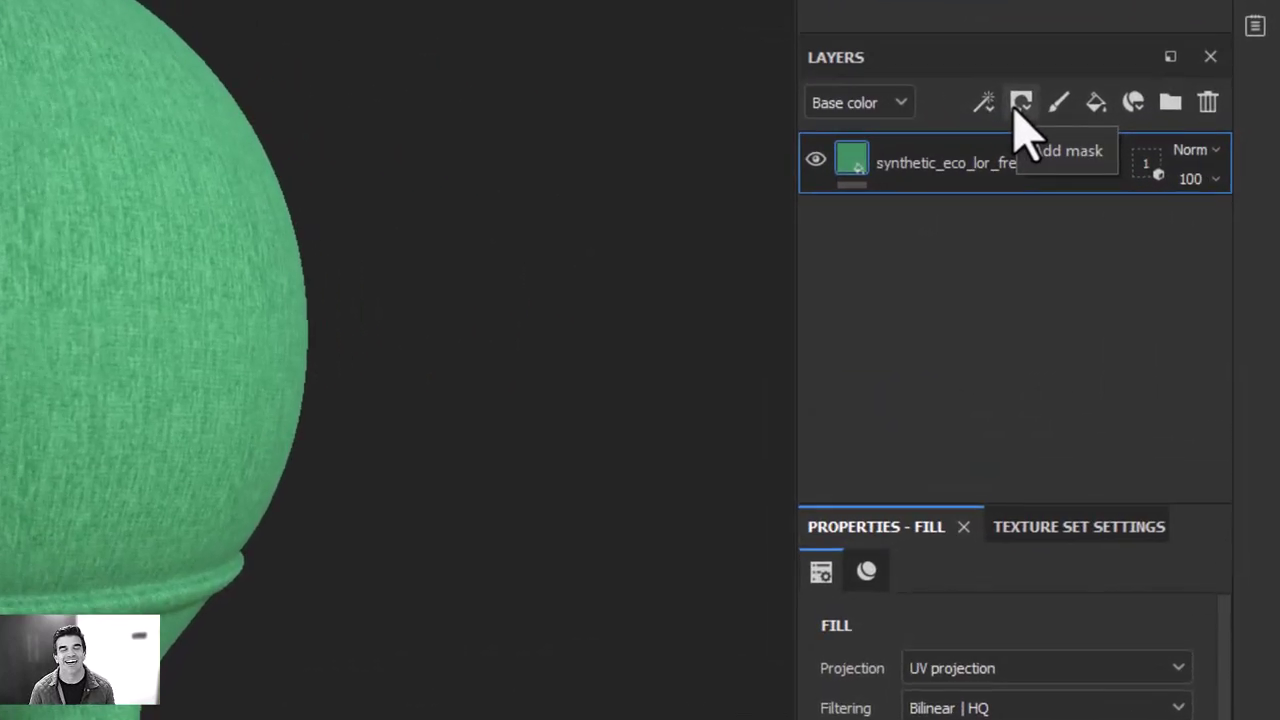
pyautogui.click(1020, 106)
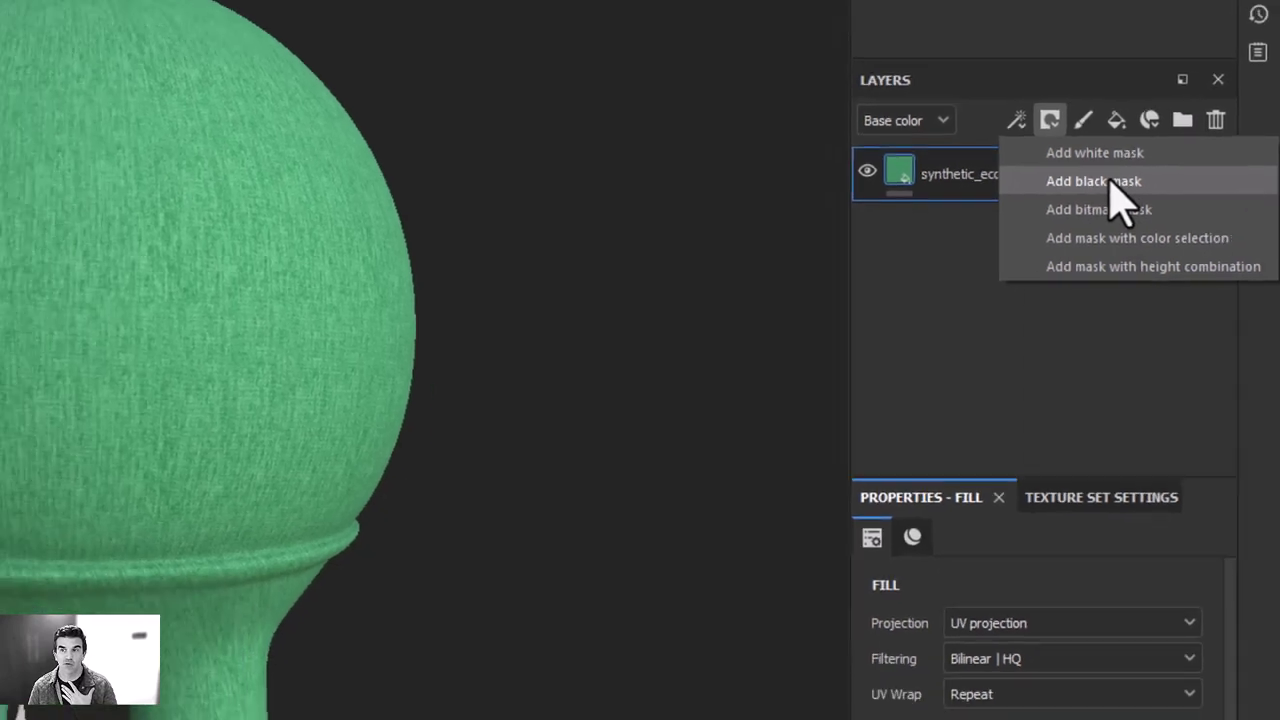
pyautogui.click(1093, 171)
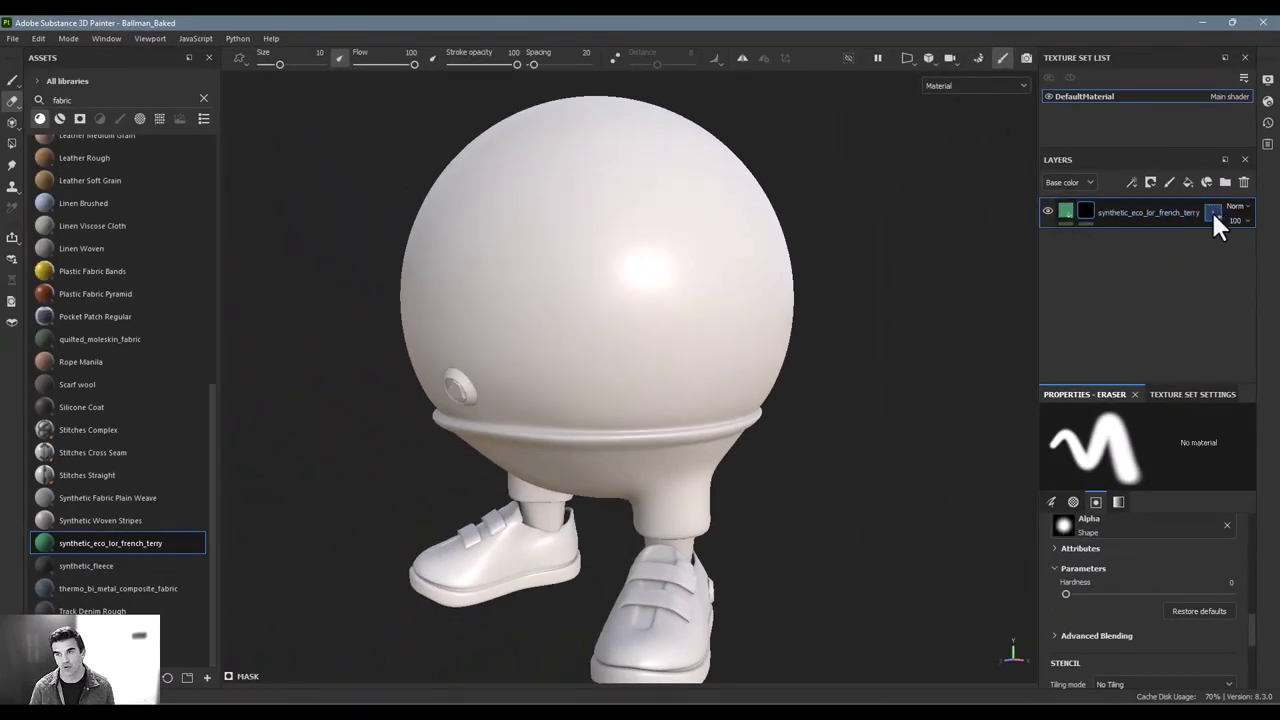
# Review the fabric layer's material parameters, its black mask and its geometry mask in turn.
pyautogui.click(1068, 210)
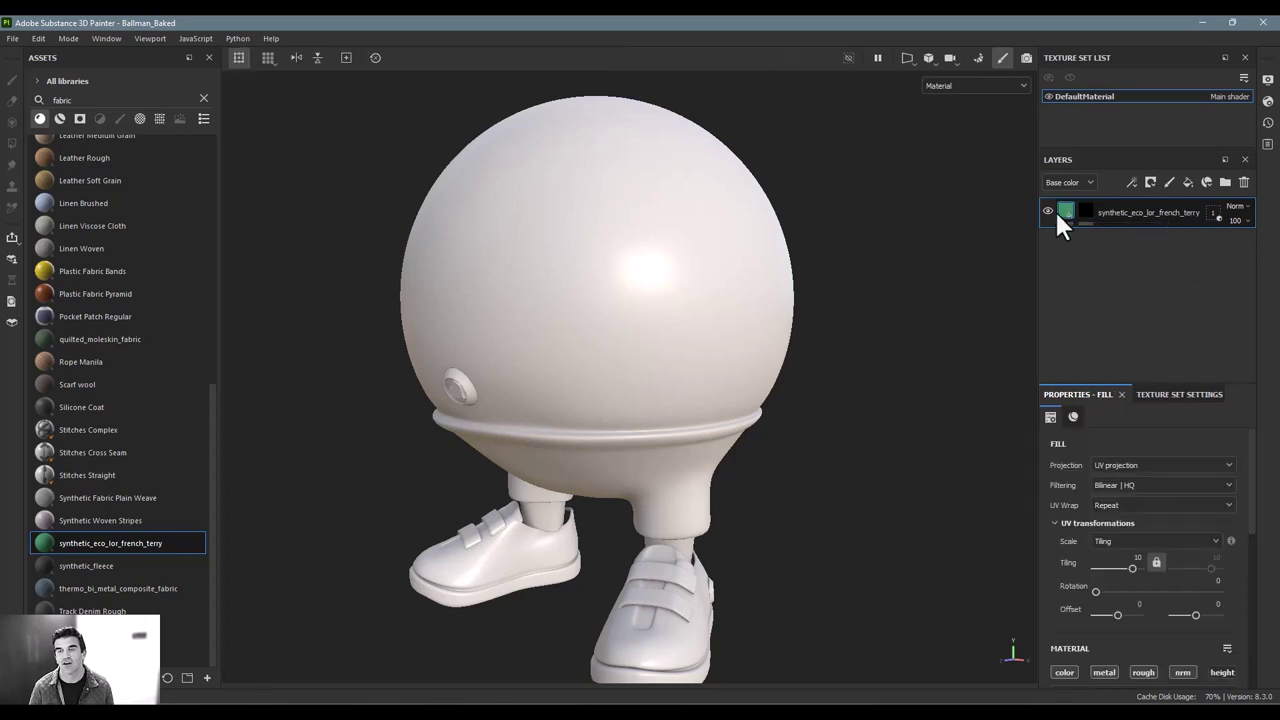
pyautogui.scroll(-3, 1124, 552)
pyautogui.scroll(-2, 1110, 630)
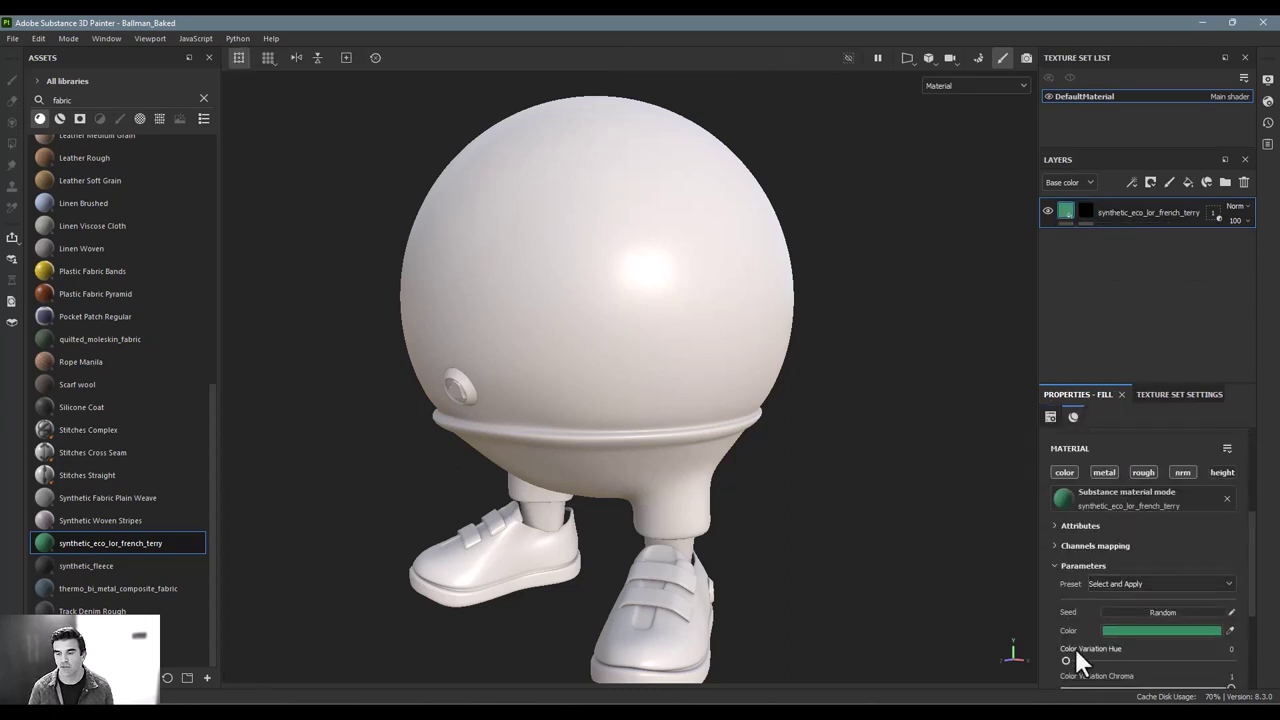
pyautogui.click(1086, 211)
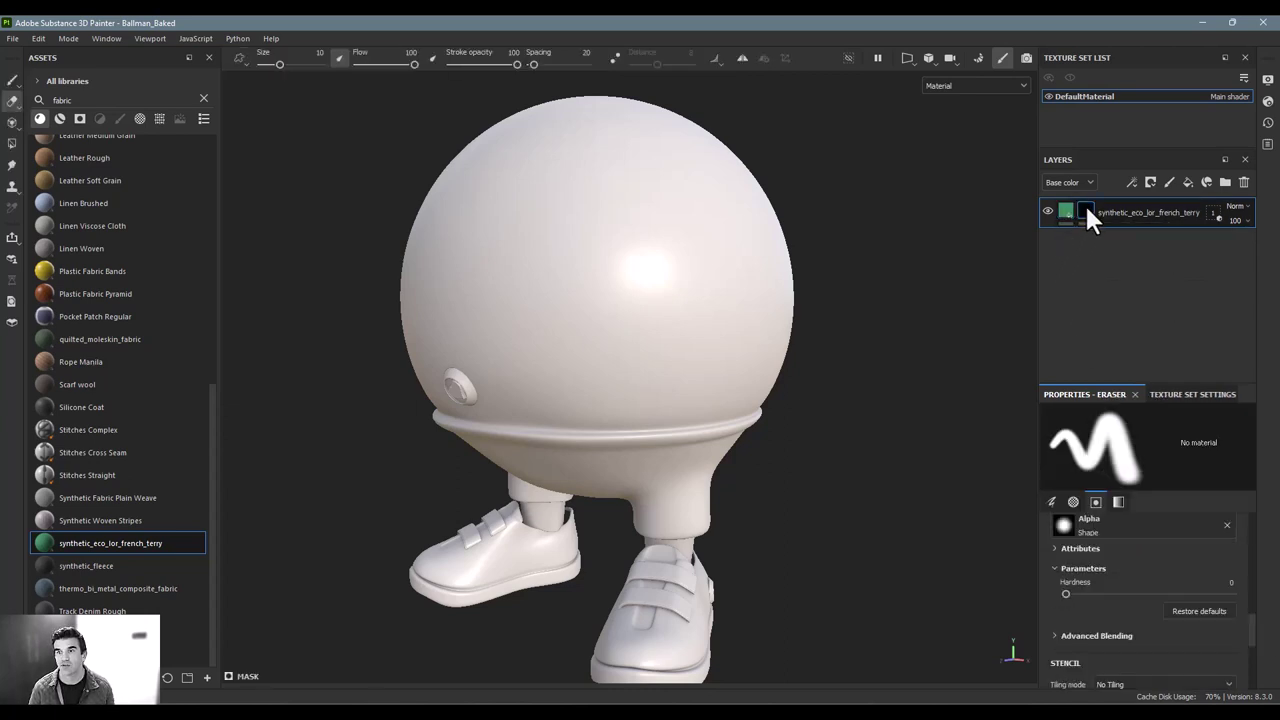
pyautogui.click(1213, 212)
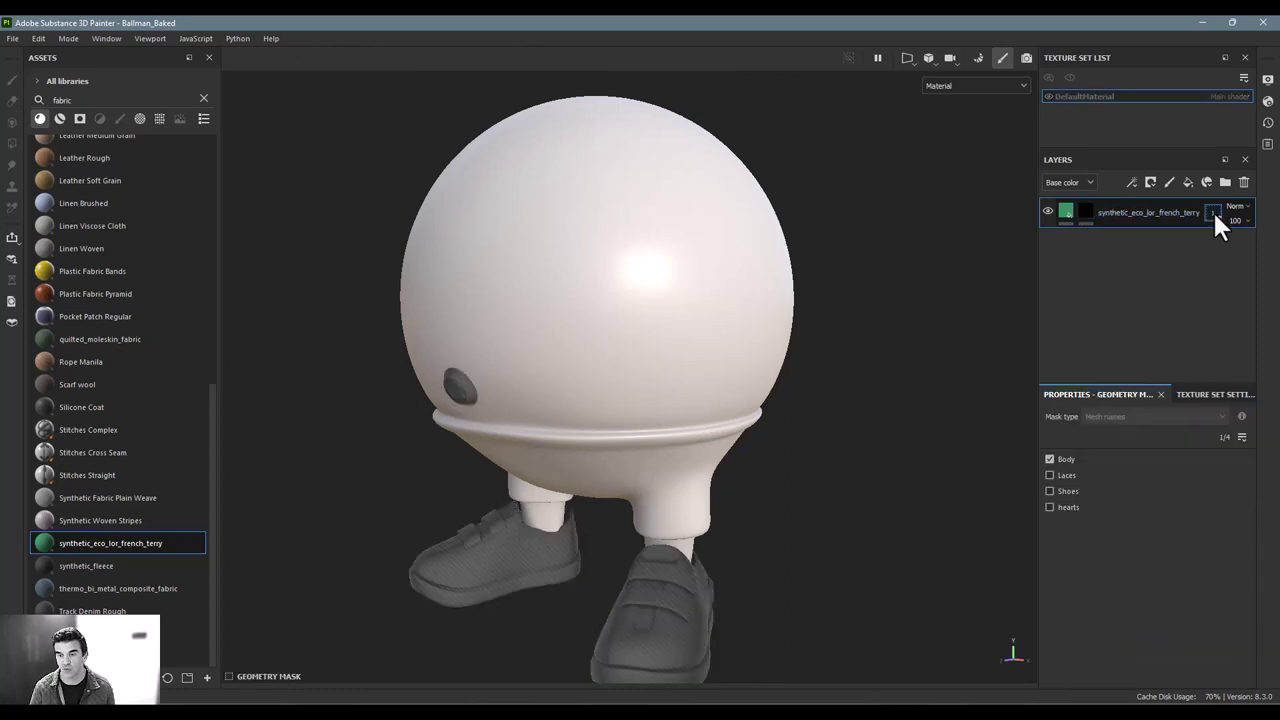
# Select the fabric layer's black mask and look through the eraser's brush and alpha properties.
pyautogui.click(1089, 207)
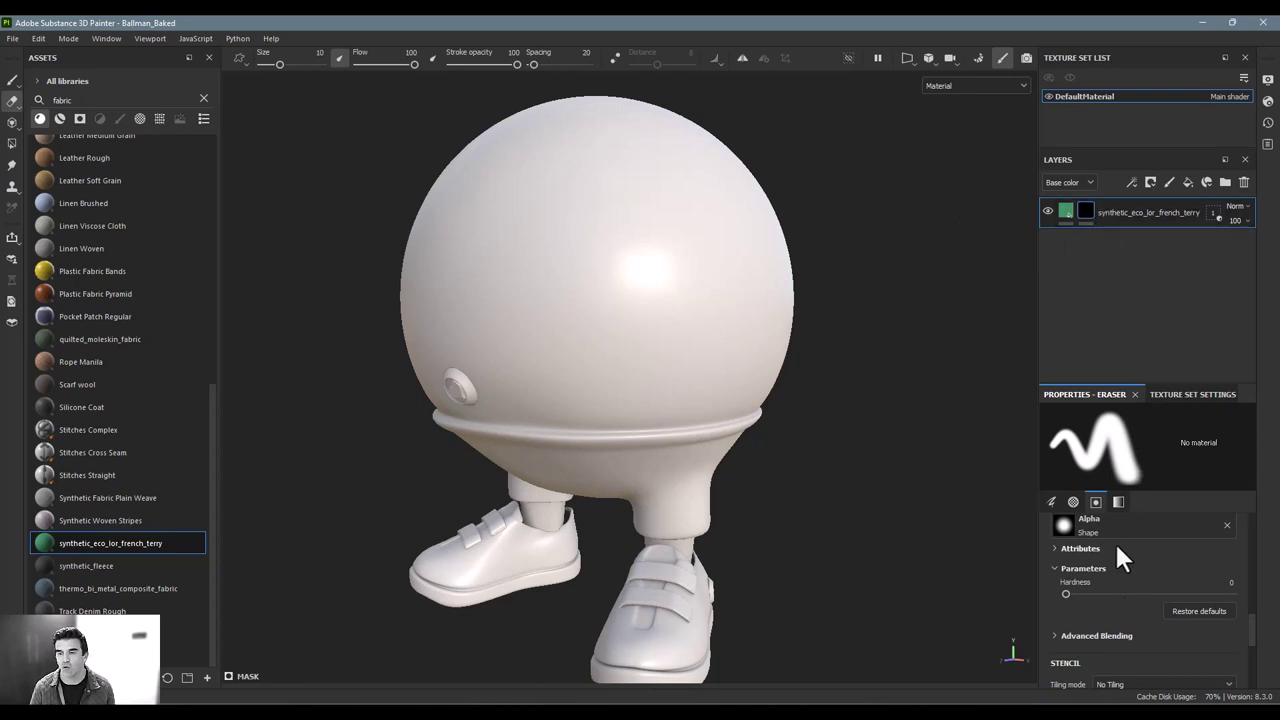
pyautogui.scroll(-3, 1130, 580)
pyautogui.scroll(3, 1141, 635)
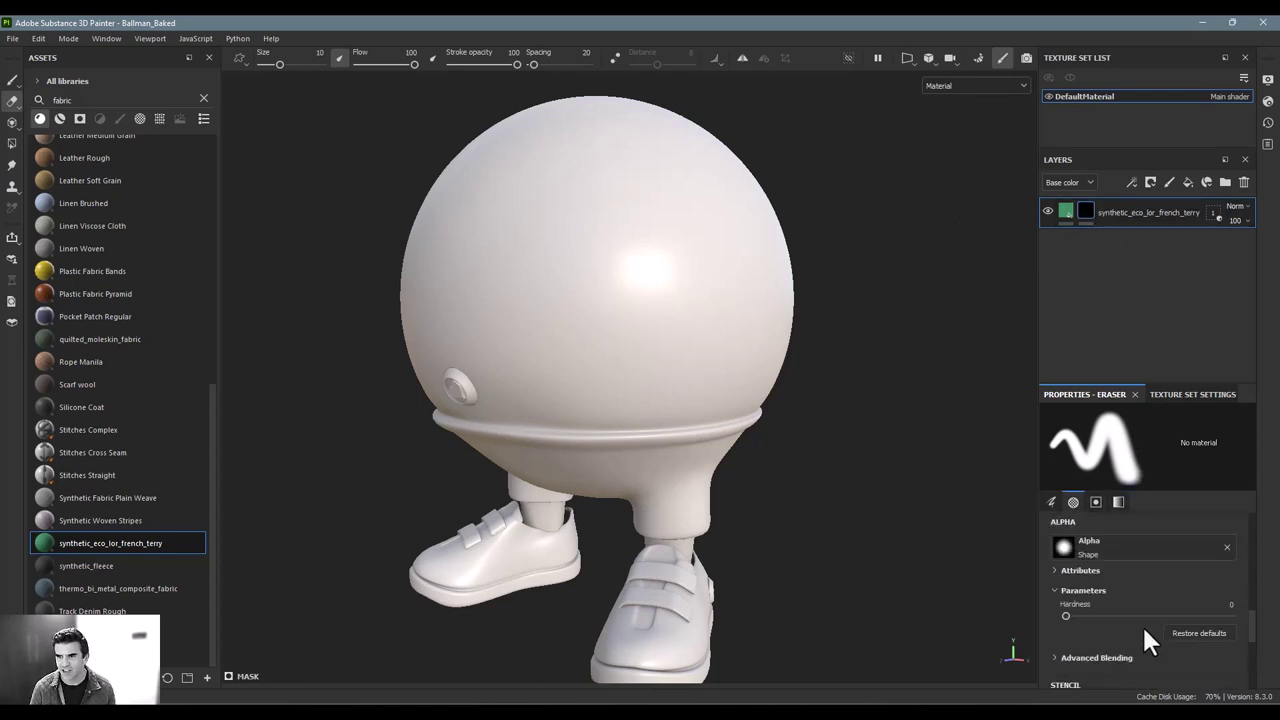
pyautogui.scroll(-3, 1142, 600)
pyautogui.scroll(3, 1143, 545)
pyautogui.scroll(3, 1143, 545)
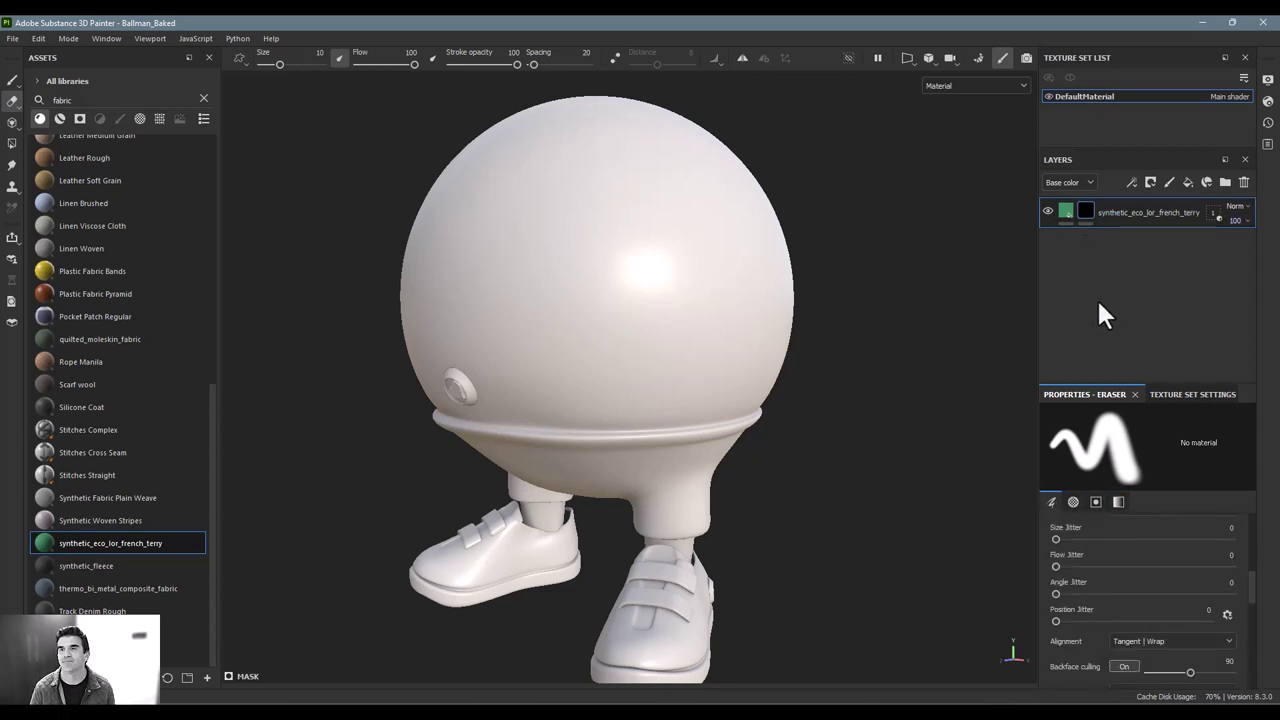
# Add a Paint effect to the fabric layer's black mask and paint strokes revealing the fabric on the front of the body.
pyautogui.click(1066, 210)
pyautogui.click(1086, 210)
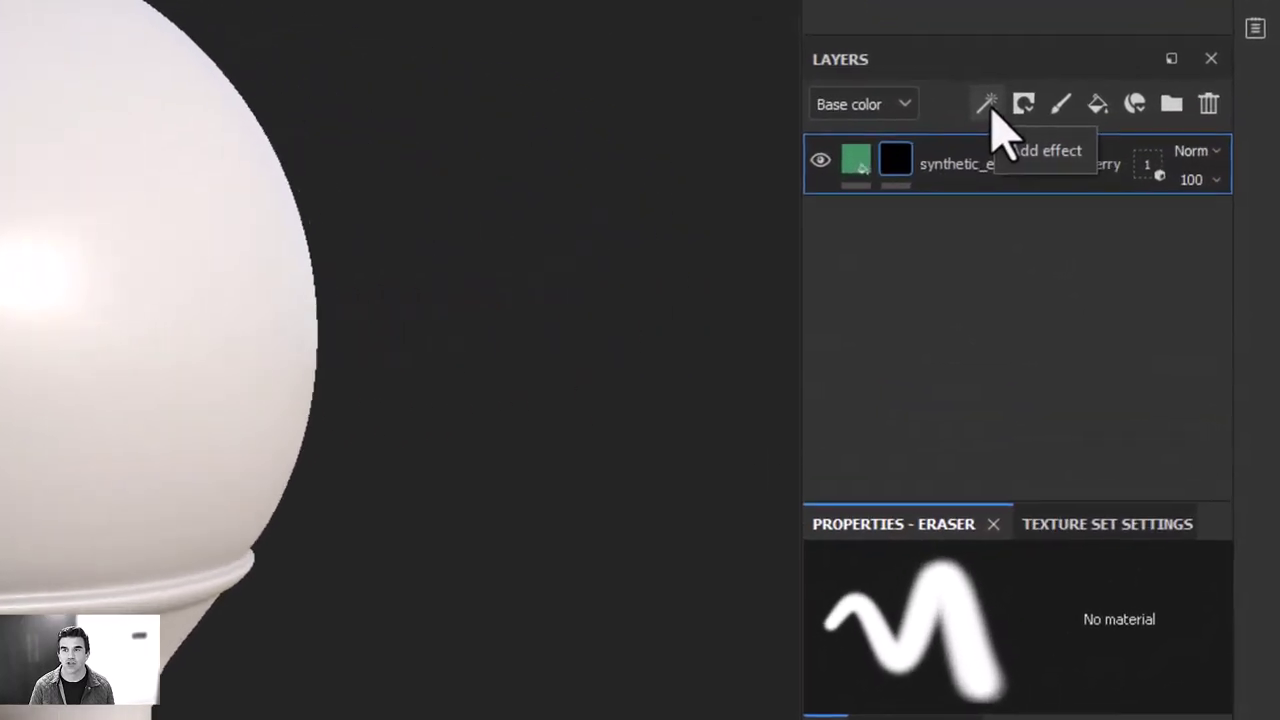
pyautogui.click(1131, 182)
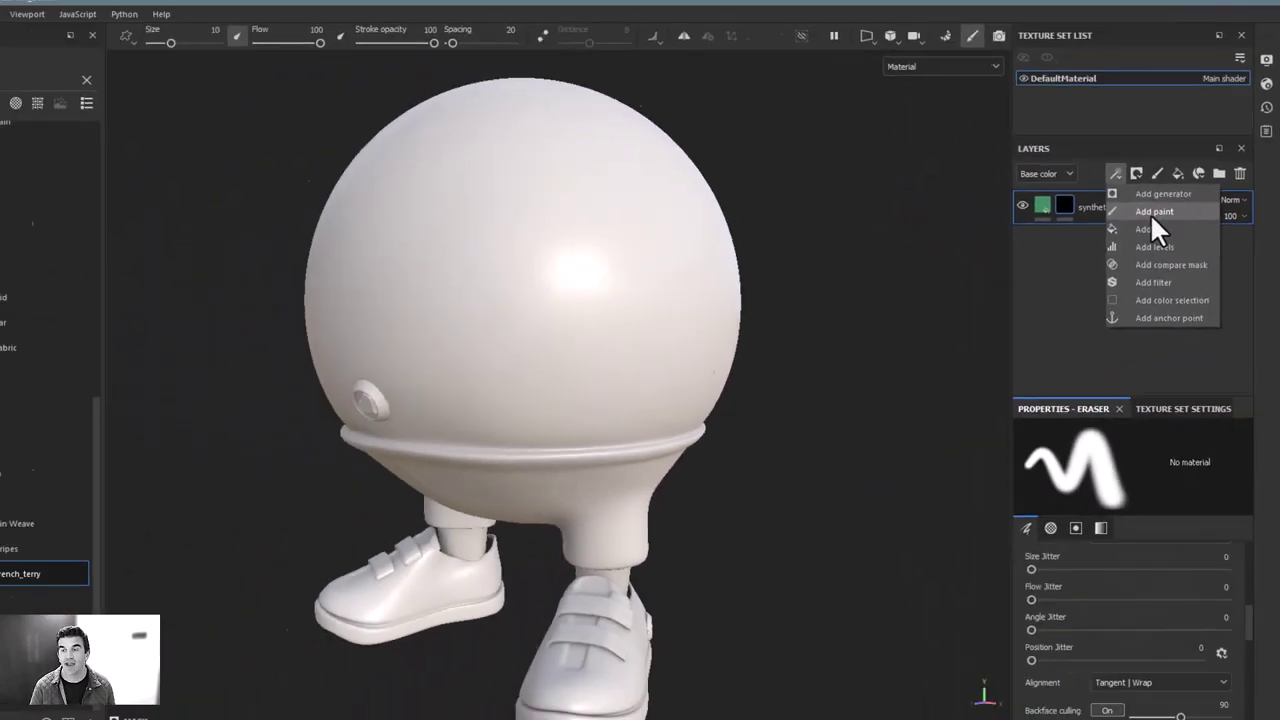
pyautogui.click(1053, 171)
pyautogui.moveTo(605, 232)
pyautogui.mouseDown()
pyautogui.moveTo(680, 258)
pyautogui.moveTo(602, 240)
pyautogui.moveTo(555, 267)
pyautogui.moveTo(687, 259)
pyautogui.moveTo(636, 285)
pyautogui.moveTo(547, 274)
pyautogui.moveTo(581, 313)
pyautogui.moveTo(704, 279)
pyautogui.moveTo(658, 337)
pyautogui.moveTo(541, 307)
pyautogui.mouseUp()
pyautogui.moveTo(716, 320)
pyautogui.mouseDown()
pyautogui.moveTo(597, 299)
pyautogui.moveTo(593, 334)
pyautogui.moveTo(693, 289)
pyautogui.moveTo(603, 335)
pyautogui.mouseUp()
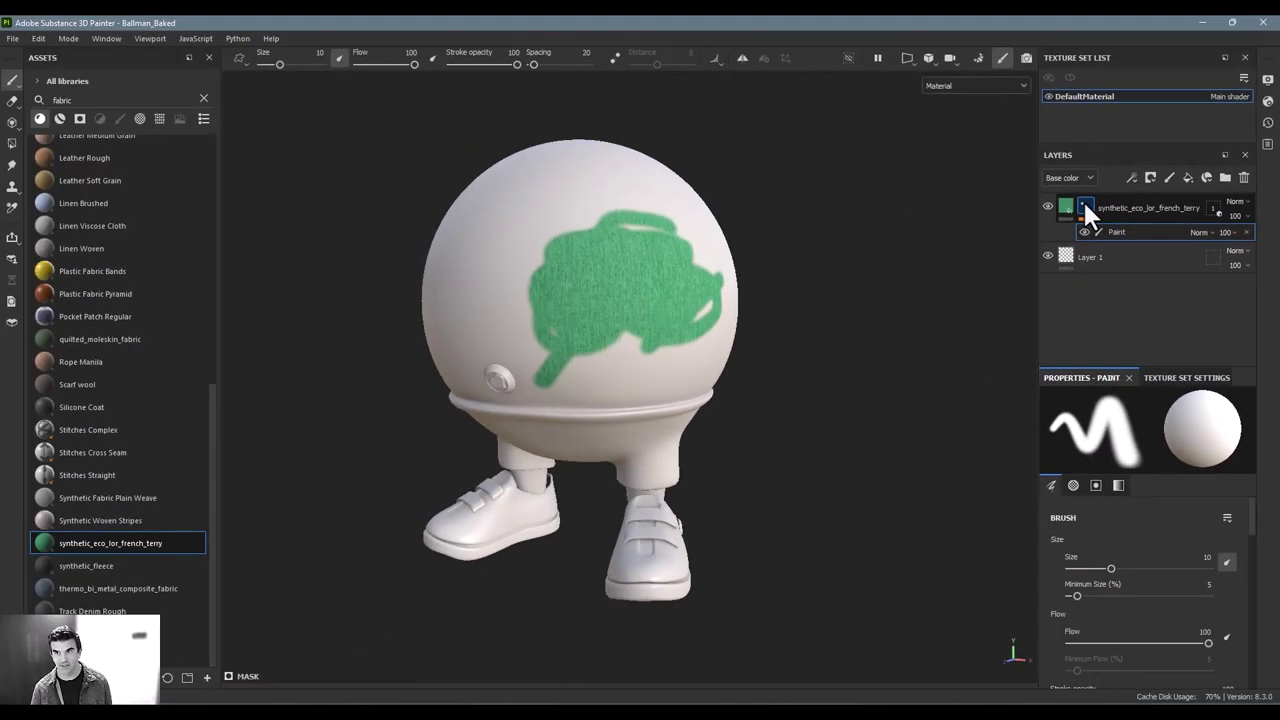
# Display the fabric layer's painted mask on its own in the viewport and inspect it around the body.
pyautogui.keyDown('alt'); pyautogui.click(1084, 205); pyautogui.keyUp('alt')
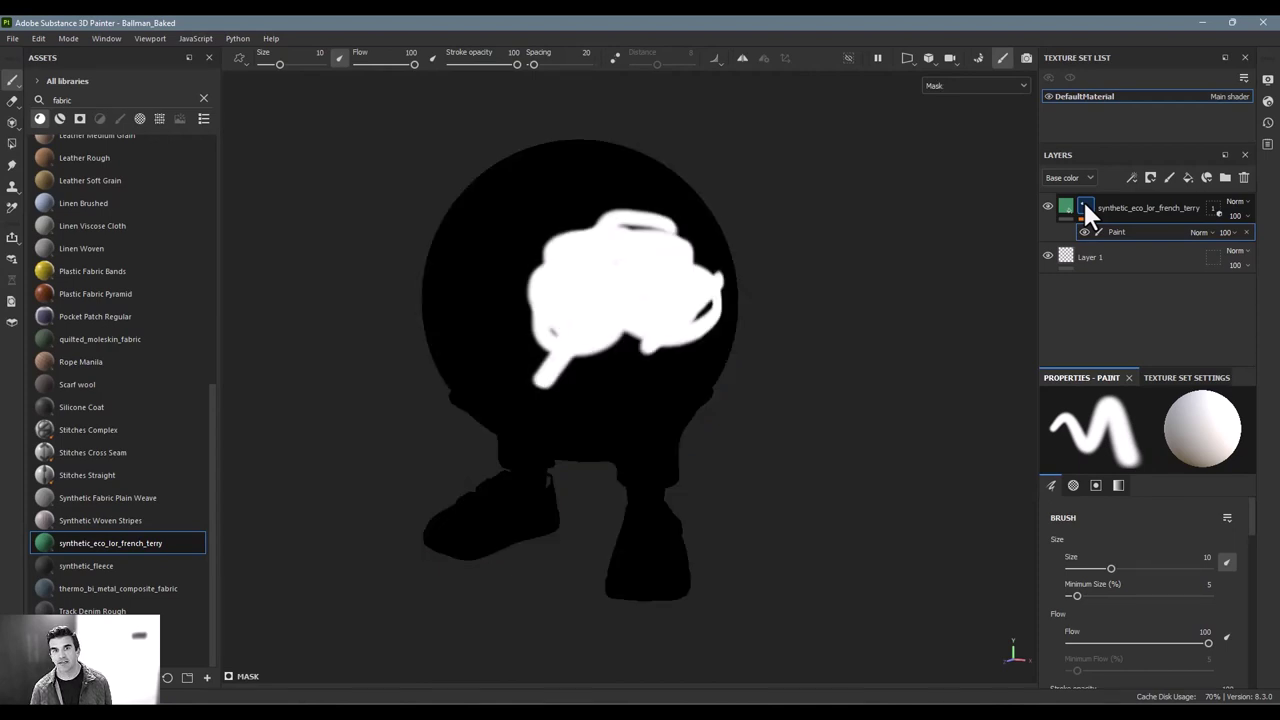
pyautogui.moveTo(727, 268)
pyautogui.keyDown('alt'); pyautogui.mouseDown()
pyautogui.moveTo(679, 212)
pyautogui.moveTo(784, 224)
pyautogui.moveTo(755, 254)
pyautogui.moveTo(687, 247)
pyautogui.moveTo(689, 230)
pyautogui.moveTo(575, 229)
pyautogui.moveTo(630, 260)
pyautogui.moveTo(643, 332)
pyautogui.moveTo(563, 343)
pyautogui.moveTo(560, 364)
pyautogui.moveTo(543, 350)
pyautogui.moveTo(573, 395)
pyautogui.moveTo(738, 365)
pyautogui.moveTo(636, 413)
pyautogui.moveTo(659, 425)
pyautogui.moveTo(635, 367)
pyautogui.moveTo(658, 325)
pyautogui.moveTo(631, 375)
pyautogui.moveTo(755, 333)
pyautogui.moveTo(646, 260)
pyautogui.moveTo(601, 273)
pyautogui.mouseUp(); pyautogui.keyUp('alt')
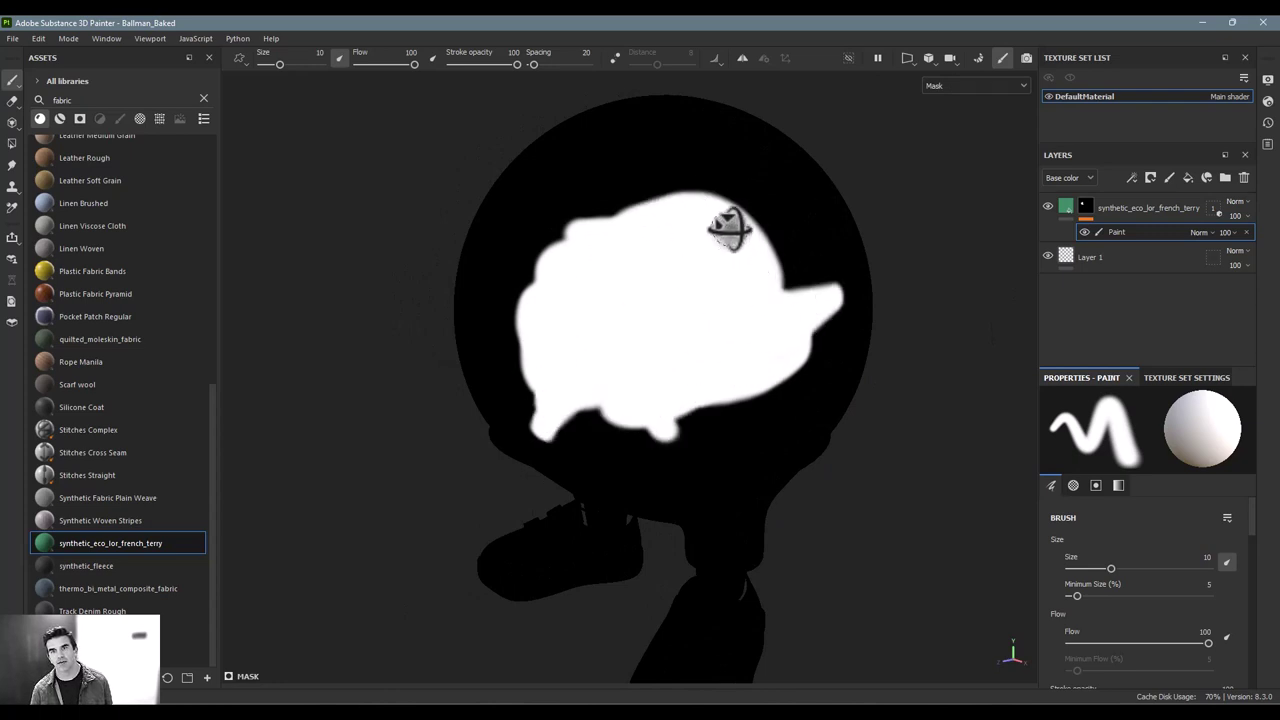
# Compare the fabric result on the body with its mask-only view from several sides.
pyautogui.keyDown('alt'); pyautogui.moveTo(709, 274); pyautogui.dragTo(686, 257); pyautogui.keyUp('alt')
pyautogui.keyDown('alt'); pyautogui.moveTo(686, 257); pyautogui.dragTo(716, 272, button='middle'); pyautogui.keyUp('alt')
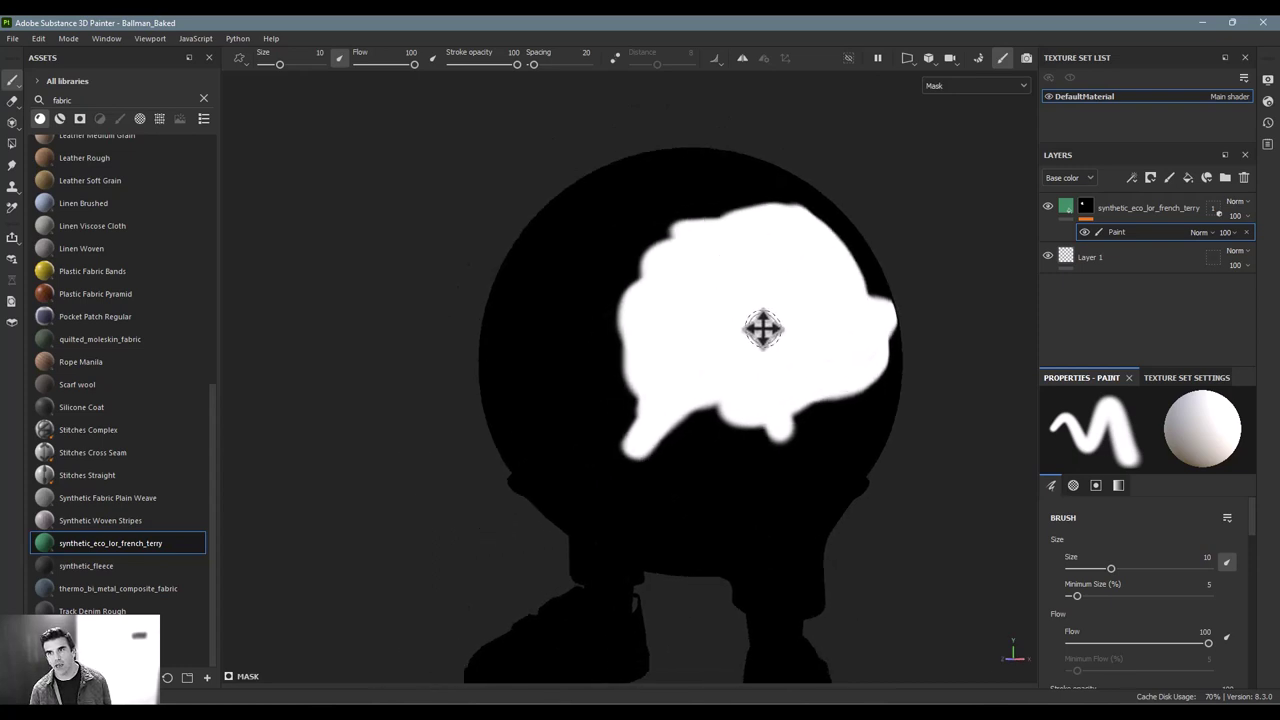
pyautogui.click(1065, 205)
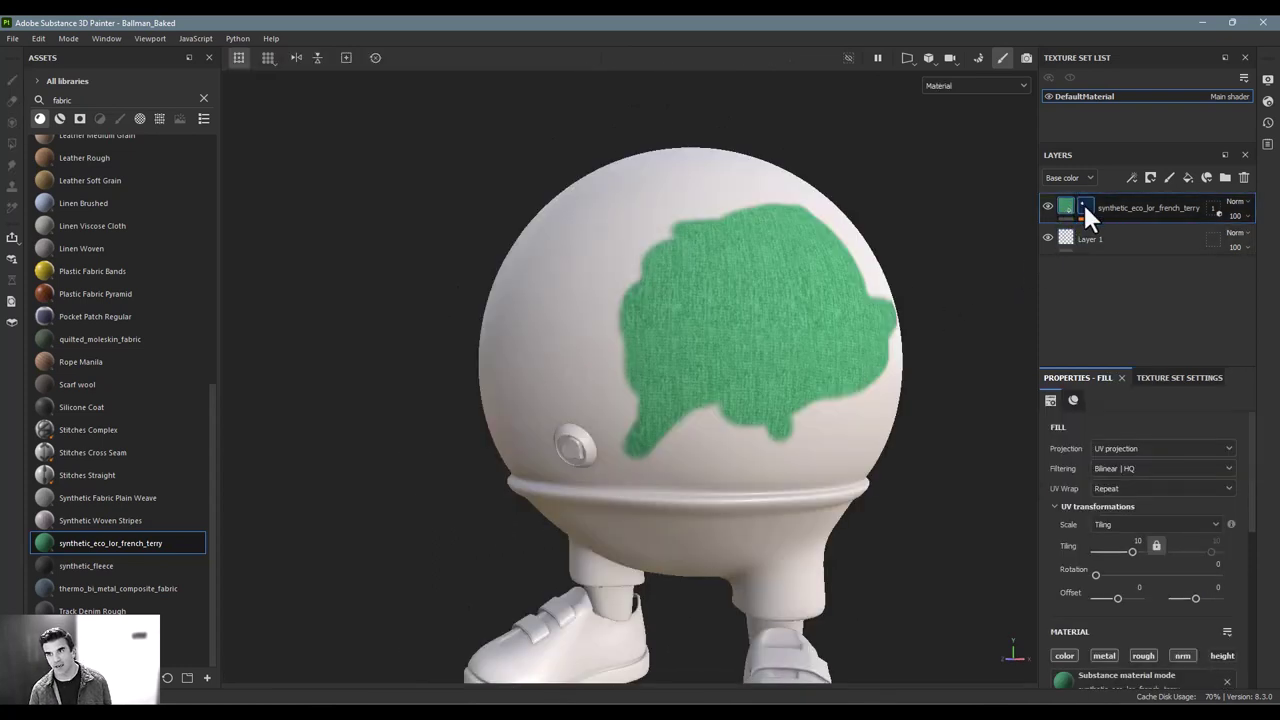
pyautogui.click(1083, 205)
pyautogui.keyDown('alt'); pyautogui.click(1090, 208); pyautogui.keyUp('alt')
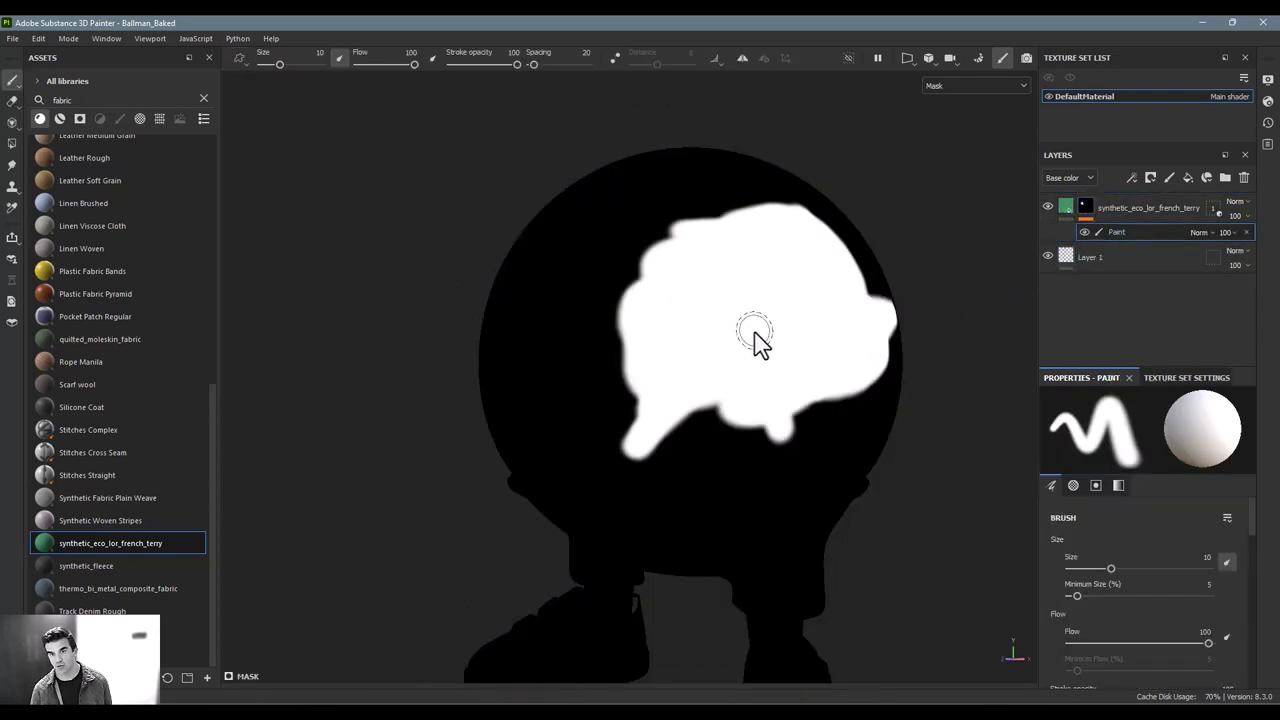
pyautogui.keyDown('alt'); pyautogui.moveTo(755, 335); pyautogui.dragTo(877, 378); pyautogui.keyUp('alt')
# Set the mask paint's grayscale to about 0.65 and paint a diagonal stroke along the edge of the white area.
pyautogui.scroll(-5, 1122, 606)
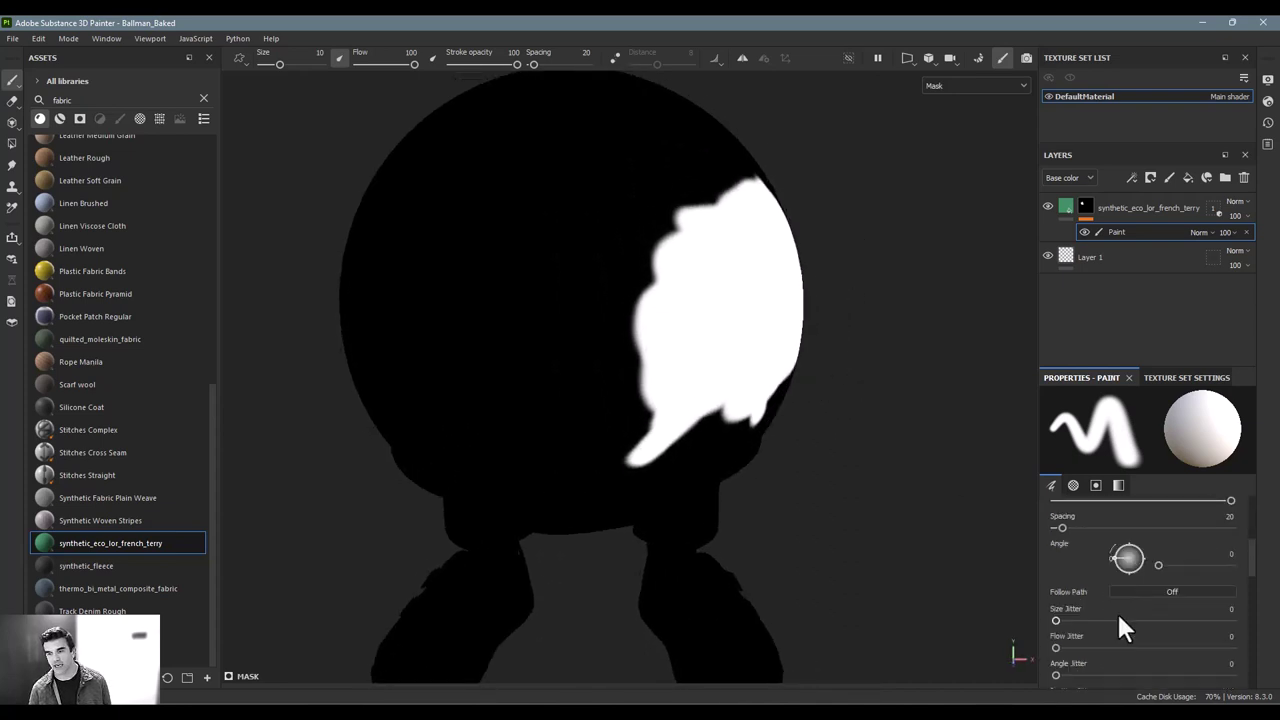
pyautogui.scroll(-6, 1125, 611)
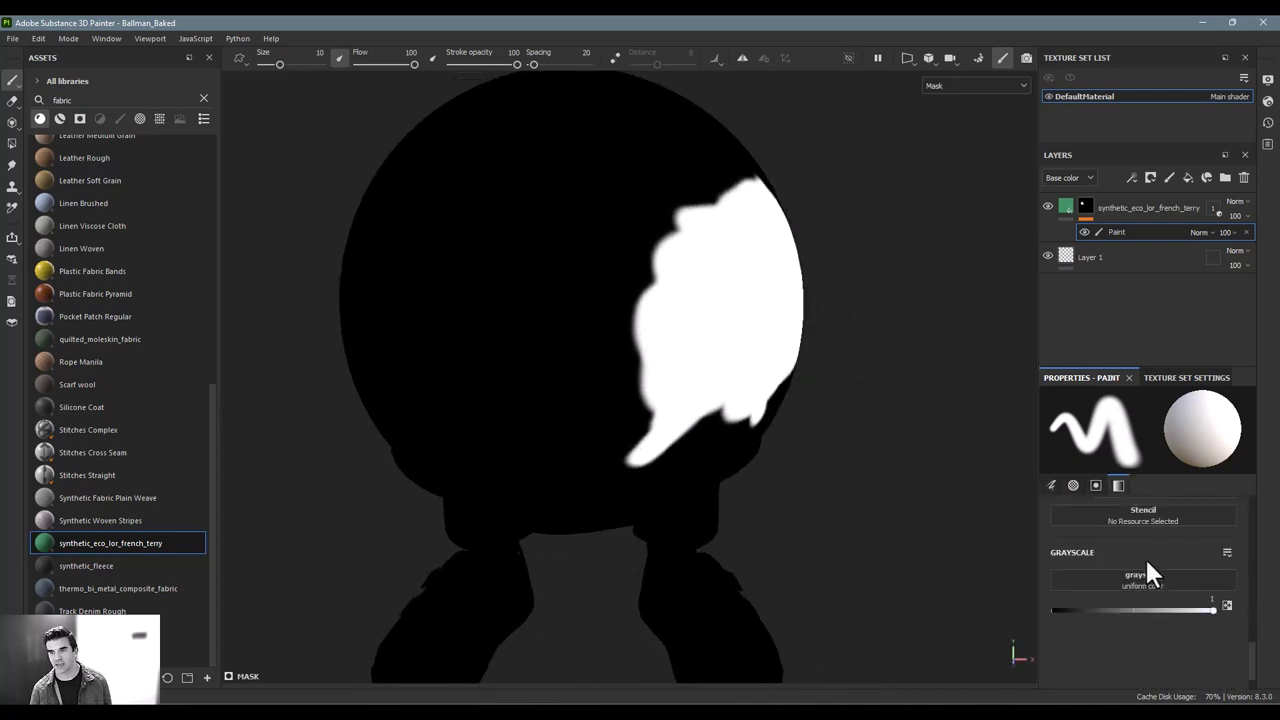
pyautogui.moveTo(1206, 607); pyautogui.dragTo(1160, 611)
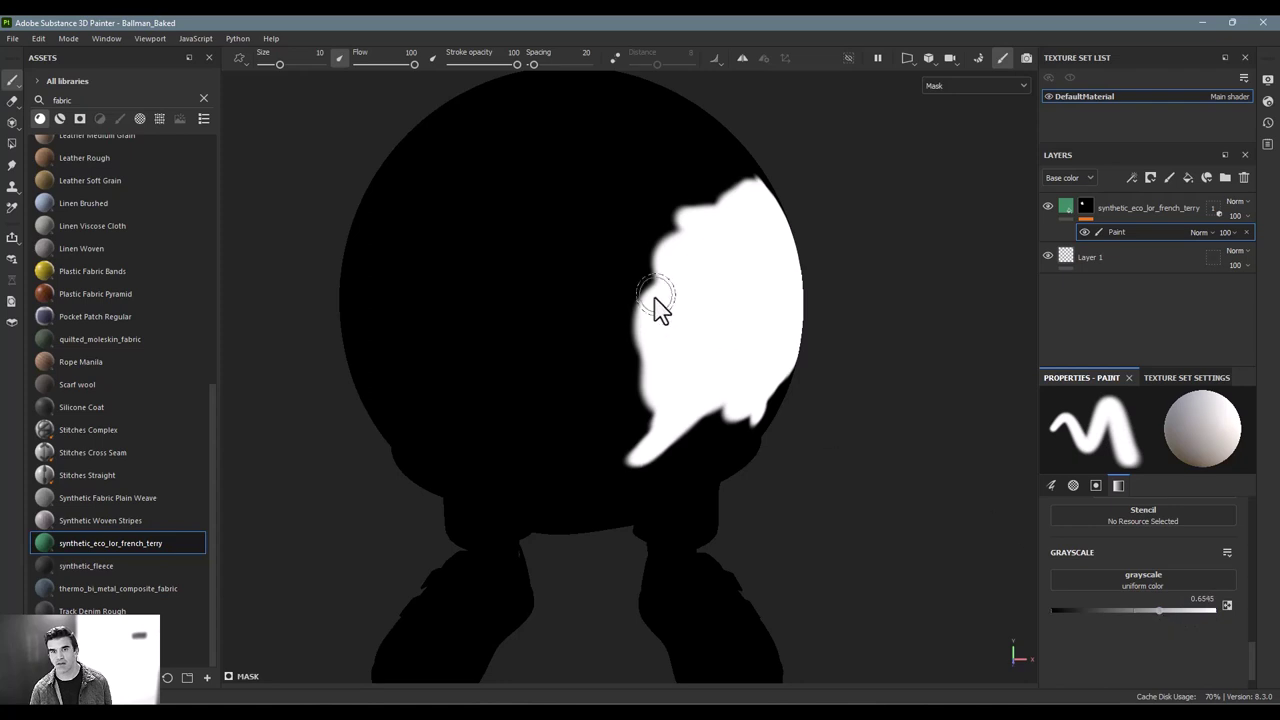
pyautogui.moveTo(717, 186); pyautogui.dragTo(605, 332)
# Paint two adjoining darker strokes on the mask, with the grayscale at about 0.36 and about 0.15.
pyautogui.click(1147, 610)
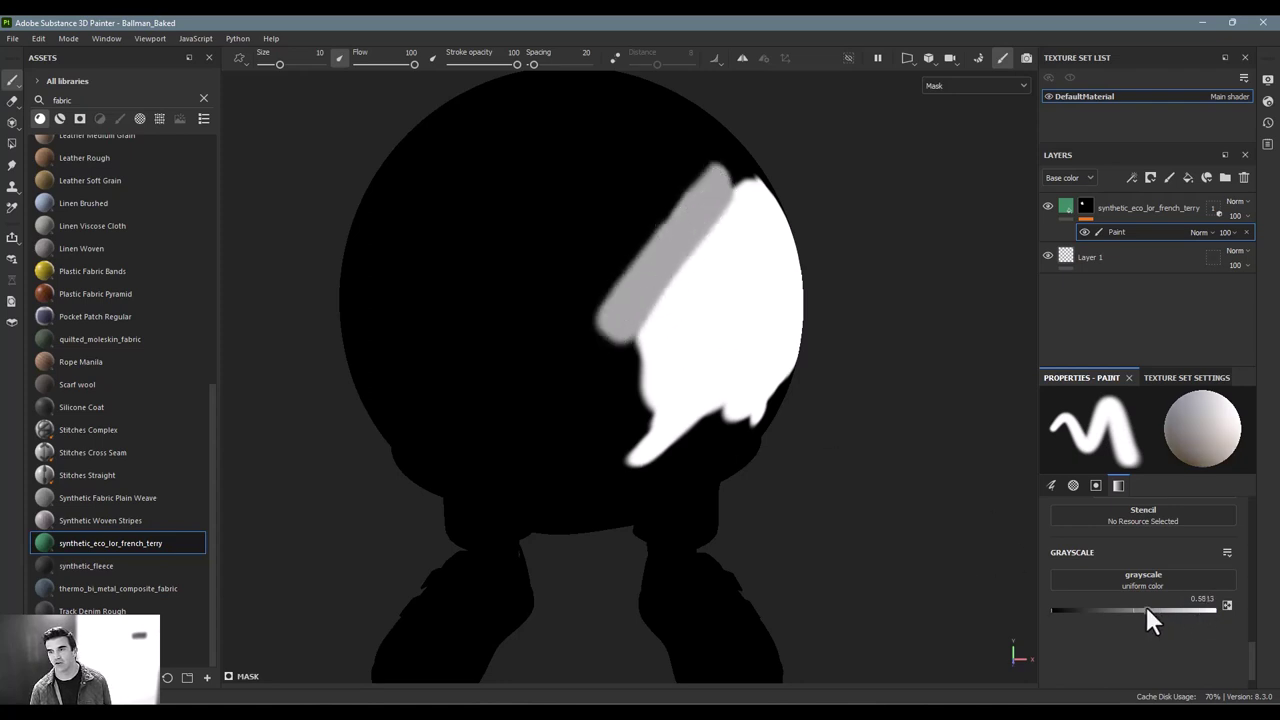
pyautogui.moveTo(1146, 610); pyautogui.dragTo(1109, 610)
pyautogui.moveTo(679, 188); pyautogui.dragTo(602, 290)
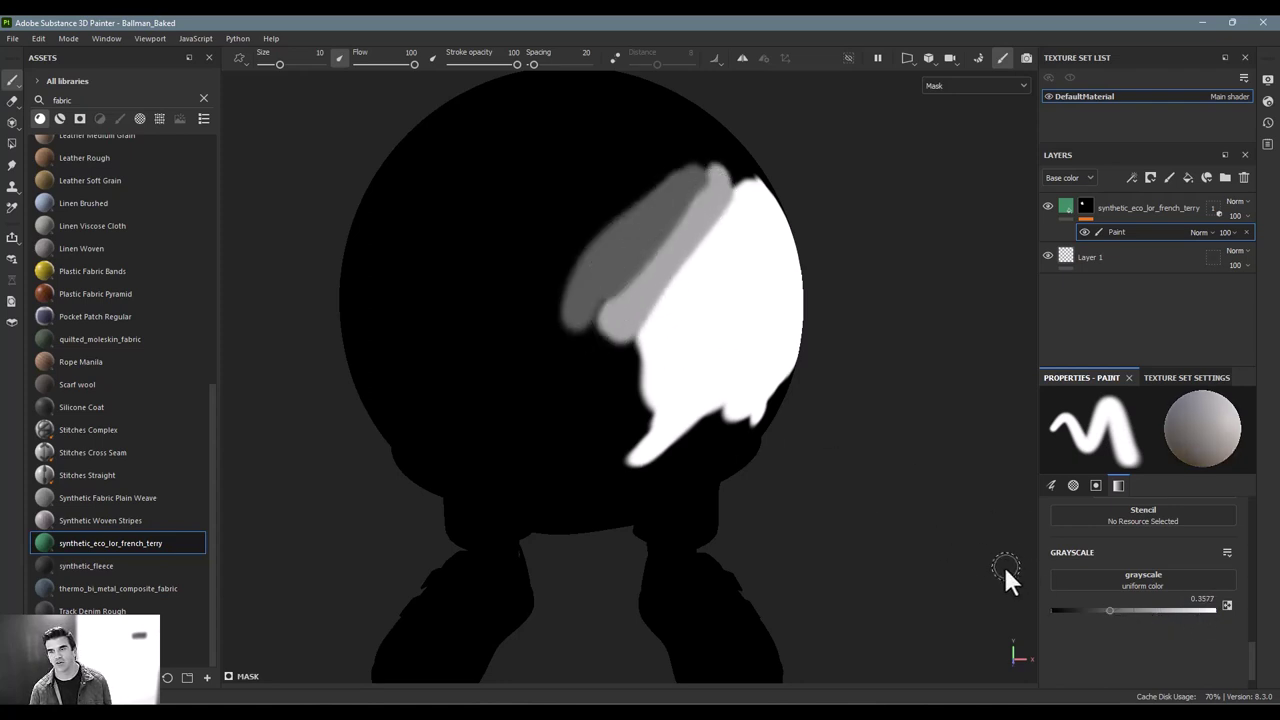
pyautogui.moveTo(1109, 610); pyautogui.dragTo(1076, 610)
pyautogui.moveTo(678, 172); pyautogui.dragTo(546, 300)
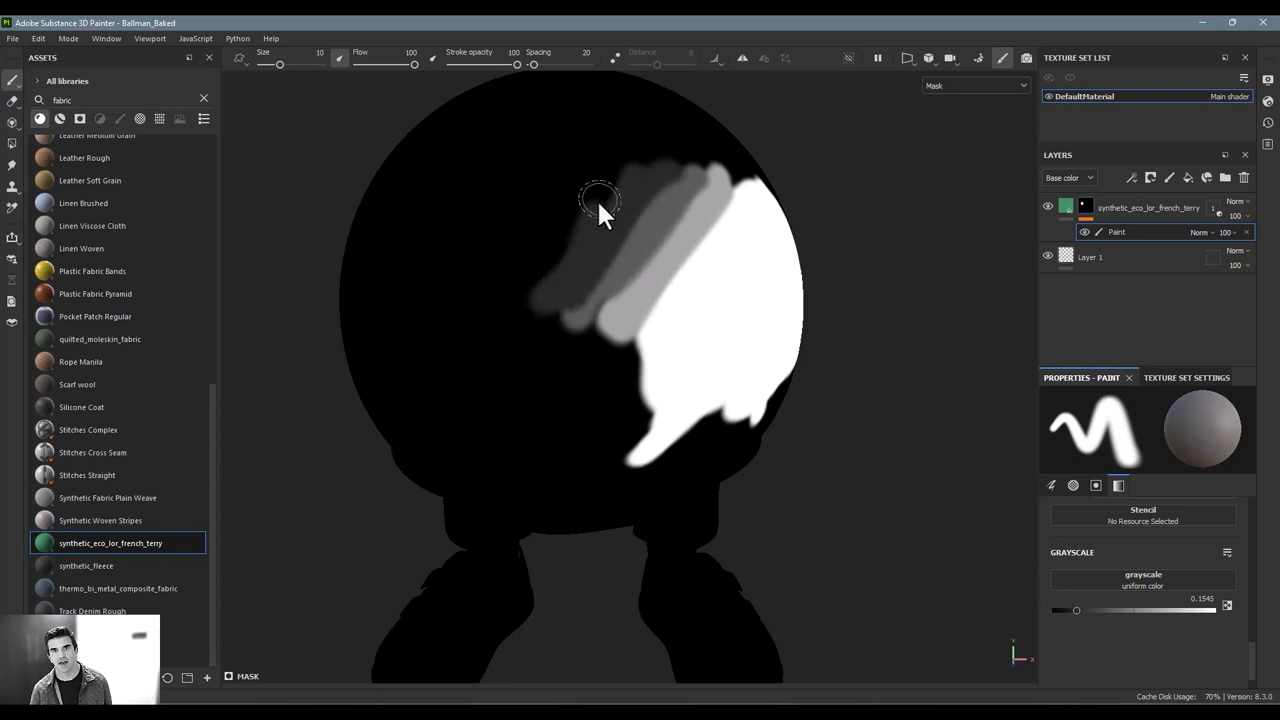
# Display the fabric layer's material on the model and review its partly transparent strokes and fill properties.
pyautogui.click(1065, 207)
pyautogui.keyDown('alt'); pyautogui.moveTo(745, 285); pyautogui.dragTo(571, 203); pyautogui.keyUp('alt')
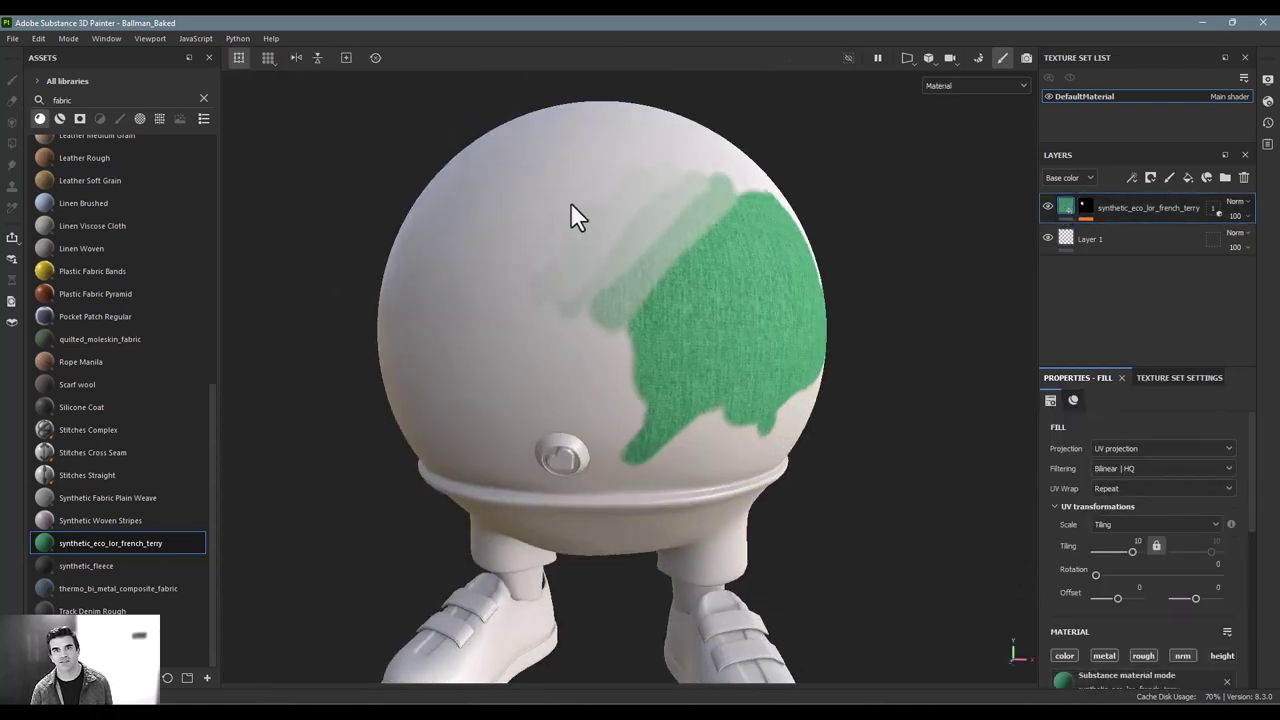
pyautogui.scroll(-8, 1100, 578)
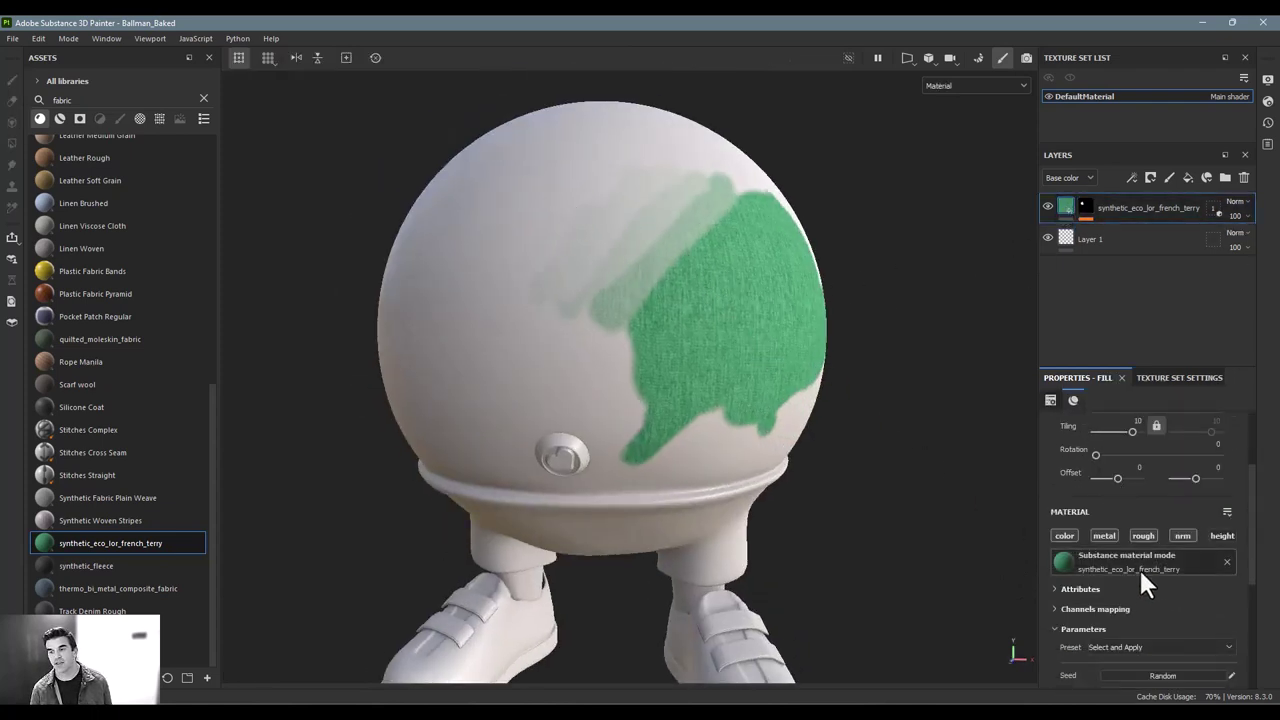
pyautogui.scroll(8, 1141, 560)
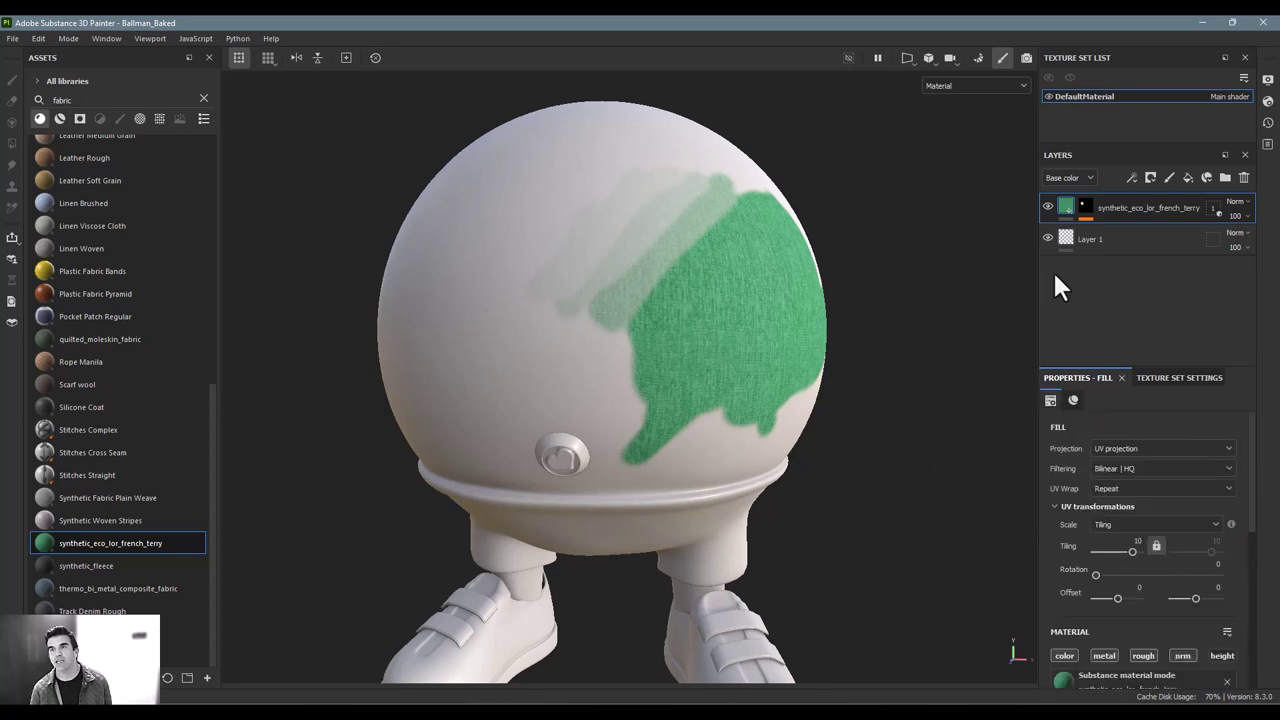
# Set the mask paint's grayscale to 1 and paint strokes revealing full fabric over the grey strokes on the body.
pyautogui.click(1085, 207)
pyautogui.click(1119, 234)
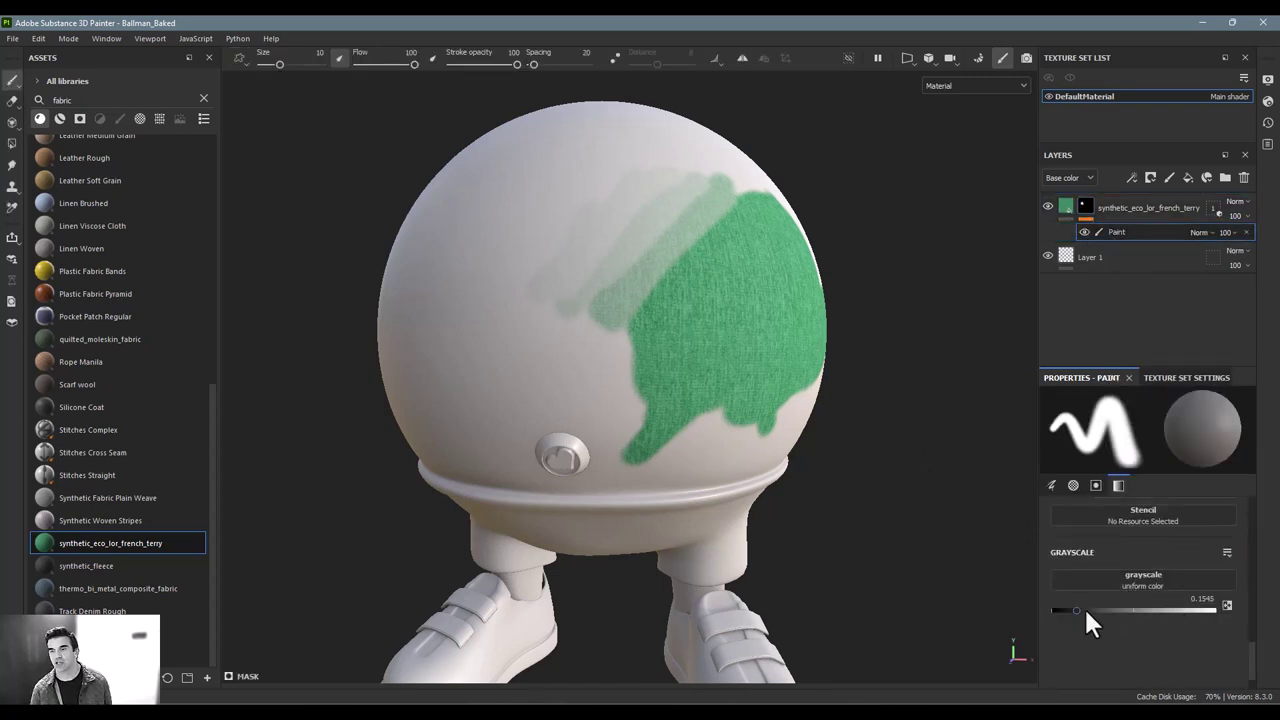
pyautogui.moveTo(1086, 612); pyautogui.dragTo(1244, 628)
pyautogui.moveTo(672, 228)
pyautogui.mouseDown()
pyautogui.moveTo(649, 255)
pyautogui.moveTo(760, 162)
pyautogui.moveTo(694, 236)
pyautogui.moveTo(675, 212)
pyautogui.moveTo(693, 185)
pyautogui.moveTo(676, 204)
pyautogui.moveTo(655, 190)
pyautogui.moveTo(637, 209)
pyautogui.moveTo(649, 193)
pyautogui.moveTo(627, 224)
pyautogui.moveTo(620, 177)
pyautogui.moveTo(591, 216)
pyautogui.moveTo(656, 207)
pyautogui.moveTo(631, 321)
pyautogui.moveTo(519, 352)
pyautogui.moveTo(669, 355)
pyautogui.moveTo(785, 336)
pyautogui.moveTo(657, 352)
pyautogui.mouseUp()
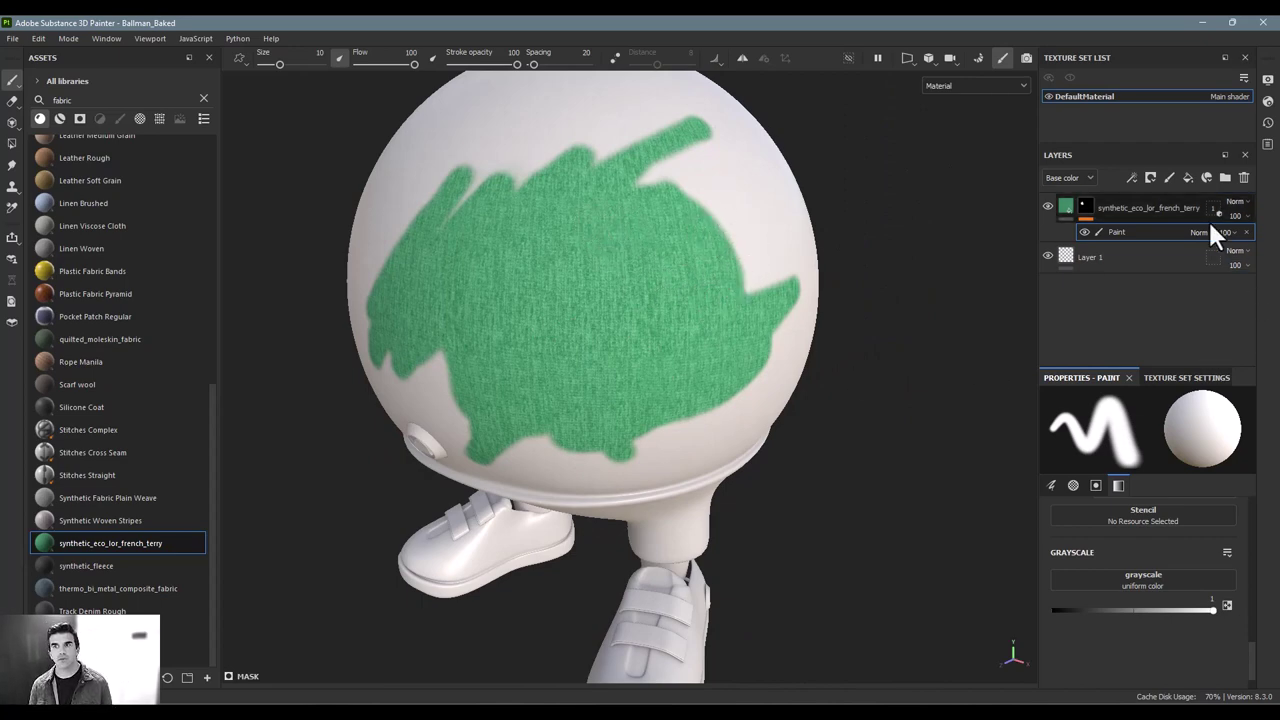
# Paint further fabric strokes on the mask around the side and back of the body.
pyautogui.moveTo(691, 246)
pyautogui.keyDown('alt'); pyautogui.mouseDown()
pyautogui.moveTo(651, 274)
pyautogui.moveTo(626, 263)
pyautogui.moveTo(771, 234)
pyautogui.moveTo(608, 278)
pyautogui.moveTo(686, 257)
pyautogui.moveTo(711, 323)
pyautogui.moveTo(612, 368)
pyautogui.mouseUp(); pyautogui.keyUp('alt')
pyautogui.moveTo(612, 368)
pyautogui.keyDown('alt'); pyautogui.mouseDown()
pyautogui.moveTo(583, 380)
pyautogui.moveTo(780, 339)
pyautogui.mouseUp(); pyautogui.keyUp('alt')
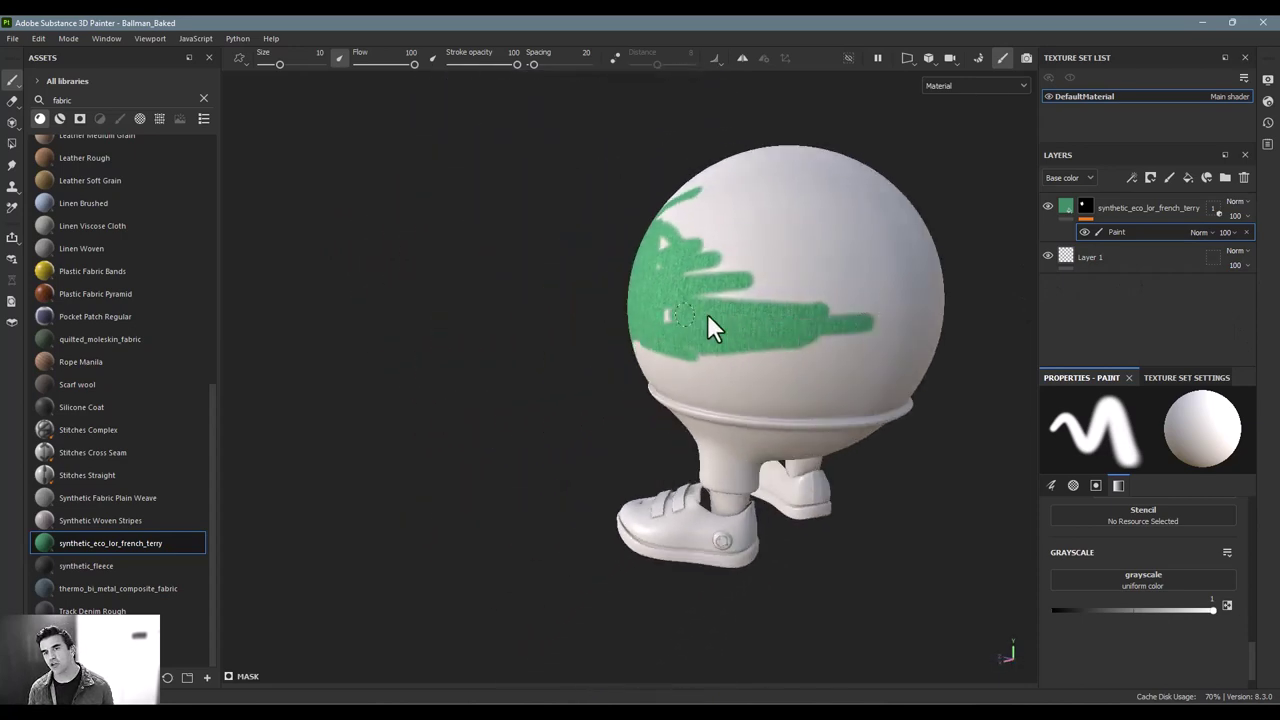
pyautogui.moveTo(707, 313); pyautogui.dragTo(683, 288)
pyautogui.keyDown('alt'); pyautogui.moveTo(846, 310); pyautogui.dragTo(826, 382); pyautogui.keyUp('alt')
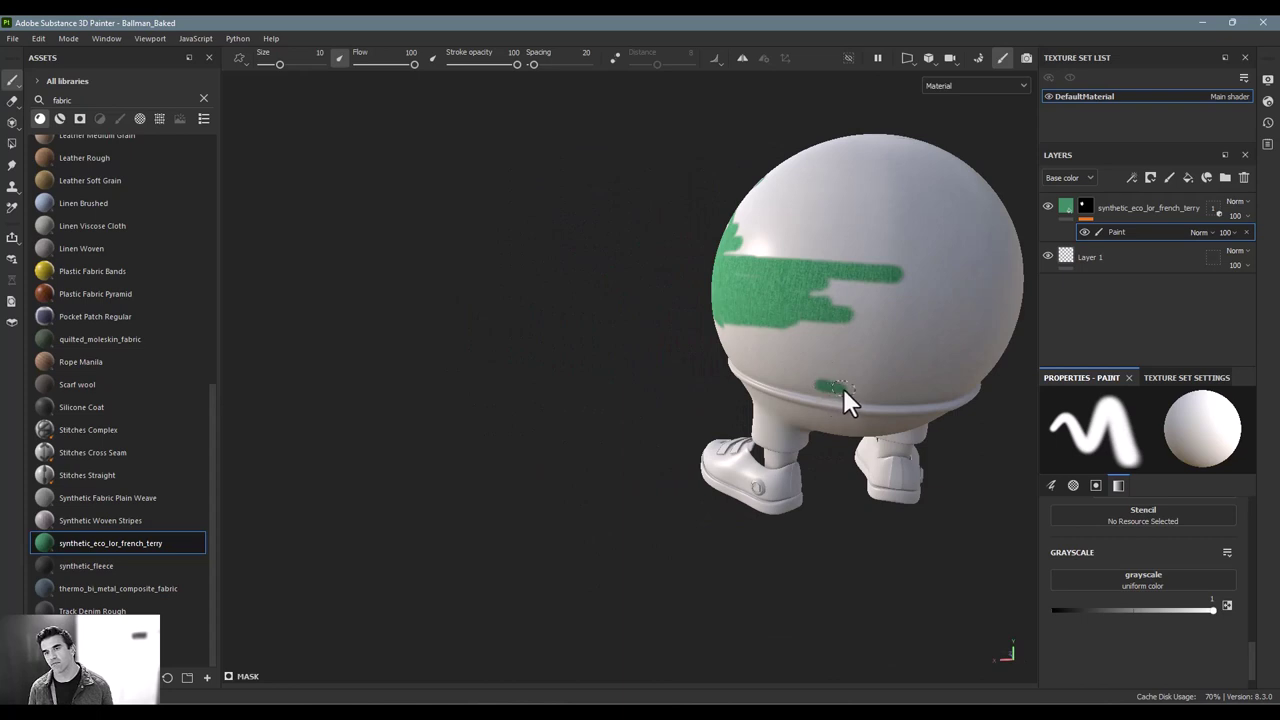
pyautogui.moveTo(747, 312)
pyautogui.keyDown('alt'); pyautogui.mouseDown()
pyautogui.moveTo(1006, 280)
pyautogui.moveTo(600, 337)
pyautogui.moveTo(616, 296)
pyautogui.moveTo(846, 329)
pyautogui.moveTo(580, 314)
pyautogui.mouseUp(); pyautogui.keyUp('alt')
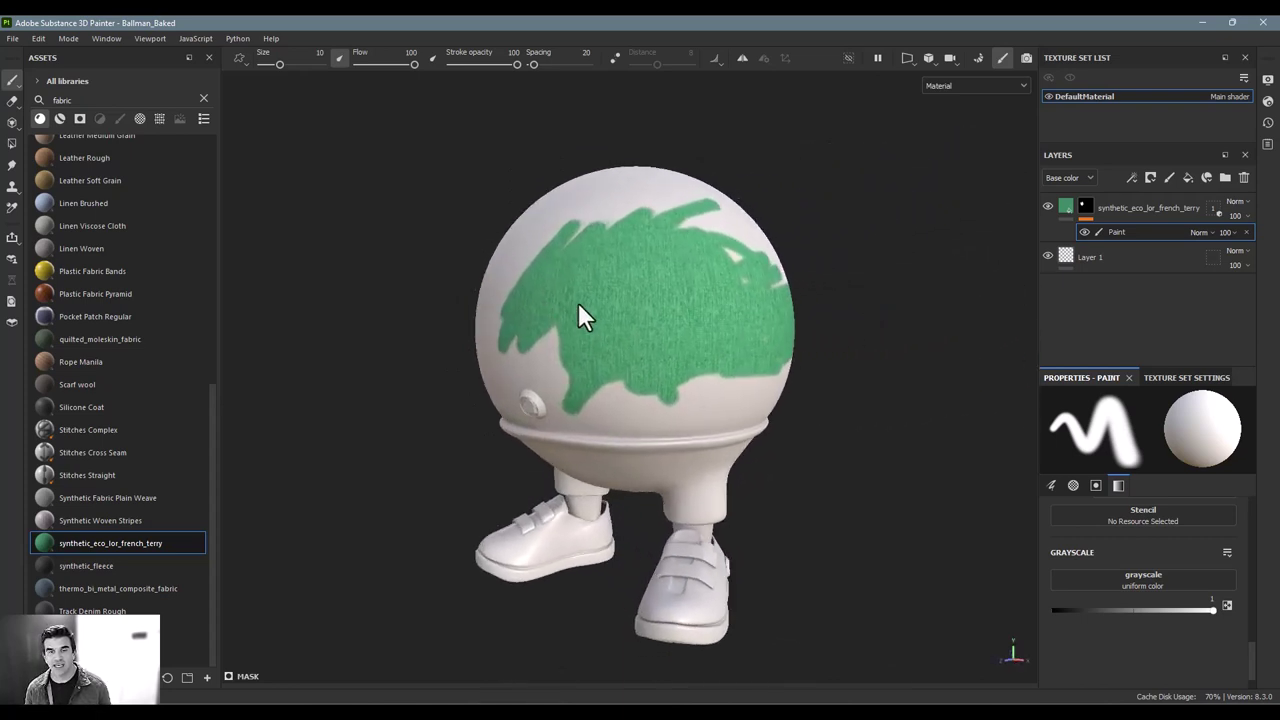
# Reveal the fabric on the faces of the upper body using Polygon Fill in quad mode with color 1.
pyautogui.scroll(3, 578, 320)
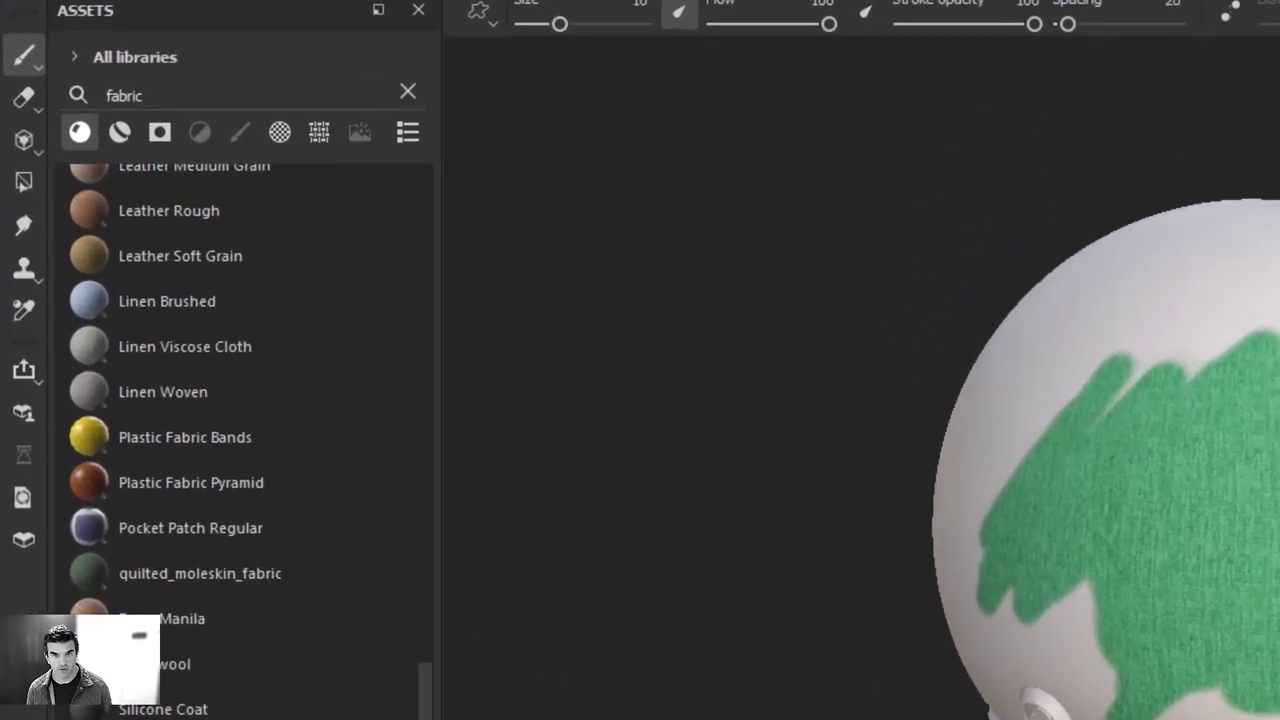
pyautogui.keyDown('alt'); pyautogui.moveTo(1278, 470); pyautogui.dragTo(1262, 490); pyautogui.keyUp('alt')
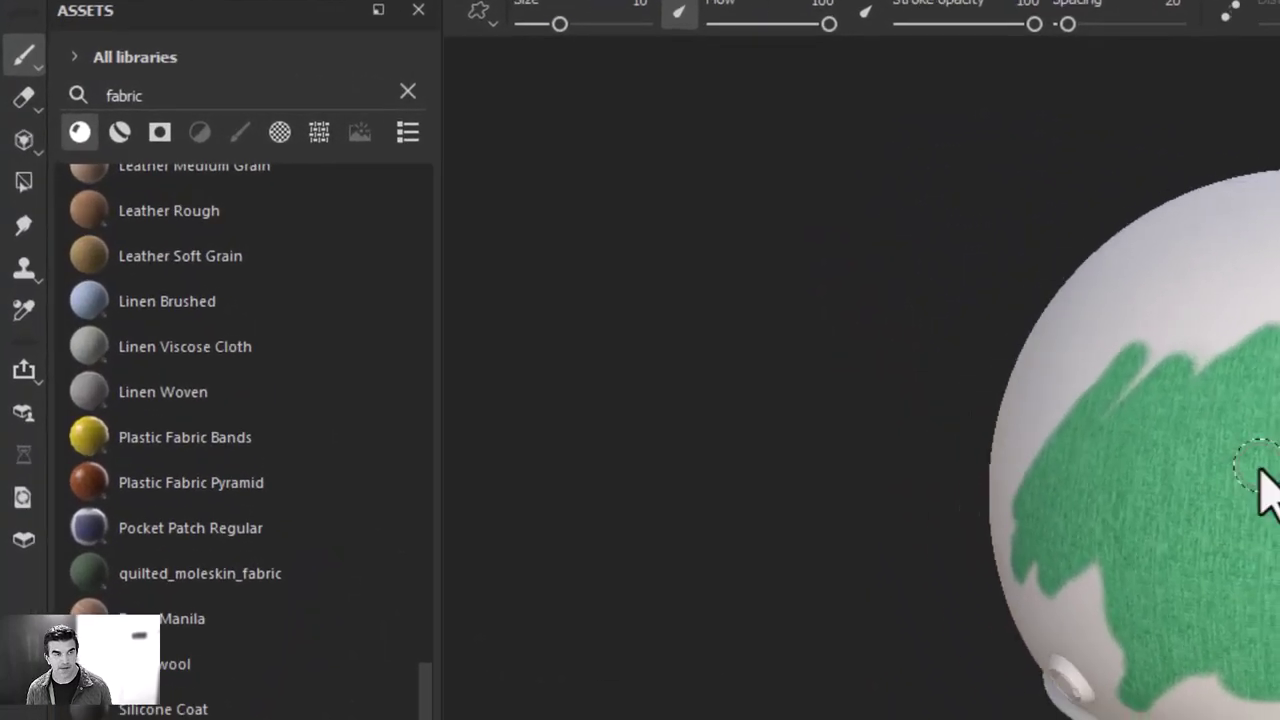
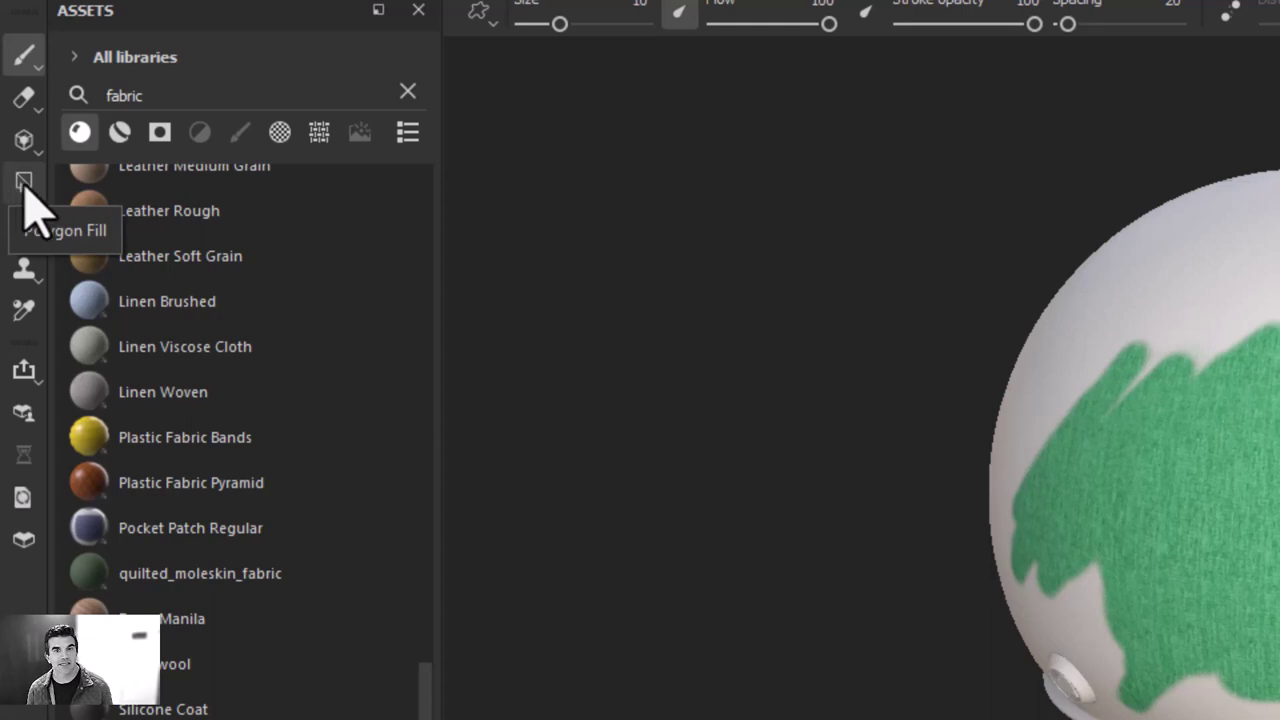
pyautogui.click(24, 190)
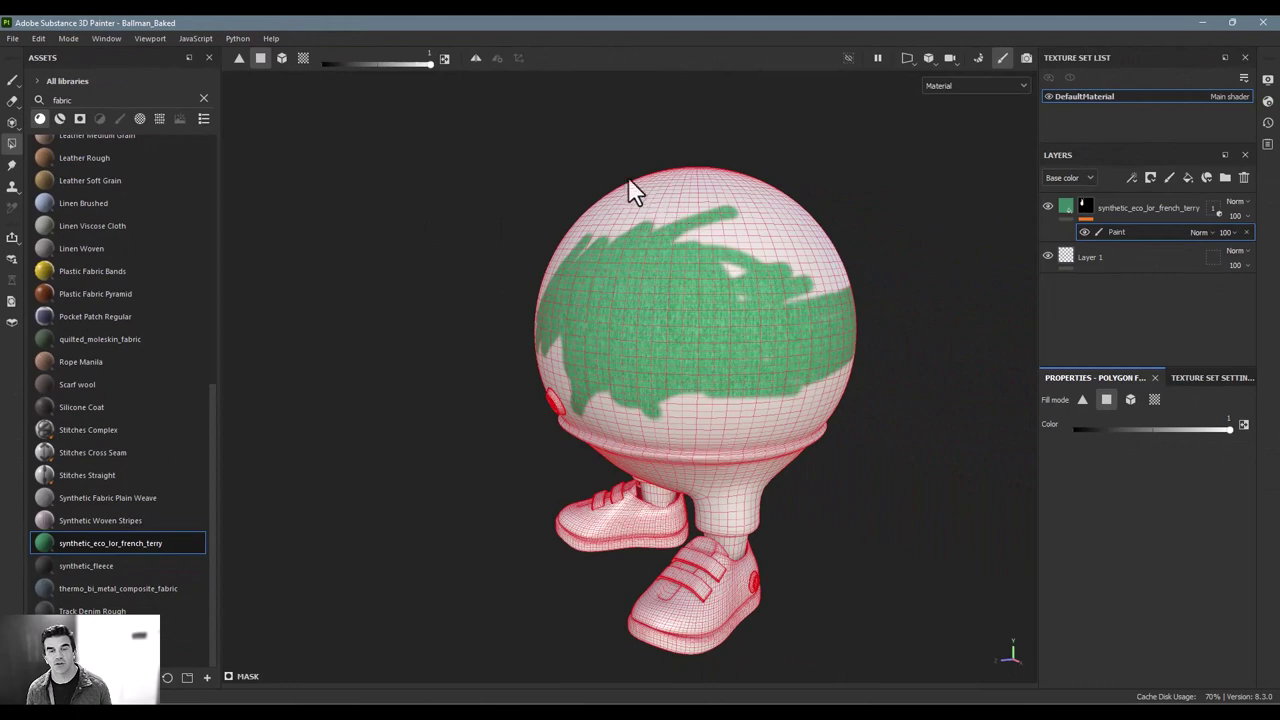
pyautogui.moveTo(606, 151); pyautogui.dragTo(946, 432)
pyautogui.scroll(5, 572, 251)
pyautogui.scroll(-5, 610, 212)
pyautogui.keyDown('alt'); pyautogui.moveTo(666, 249); pyautogui.dragTo(743, 295); pyautogui.keyUp('alt')
pyautogui.scroll(2, 828, 321)
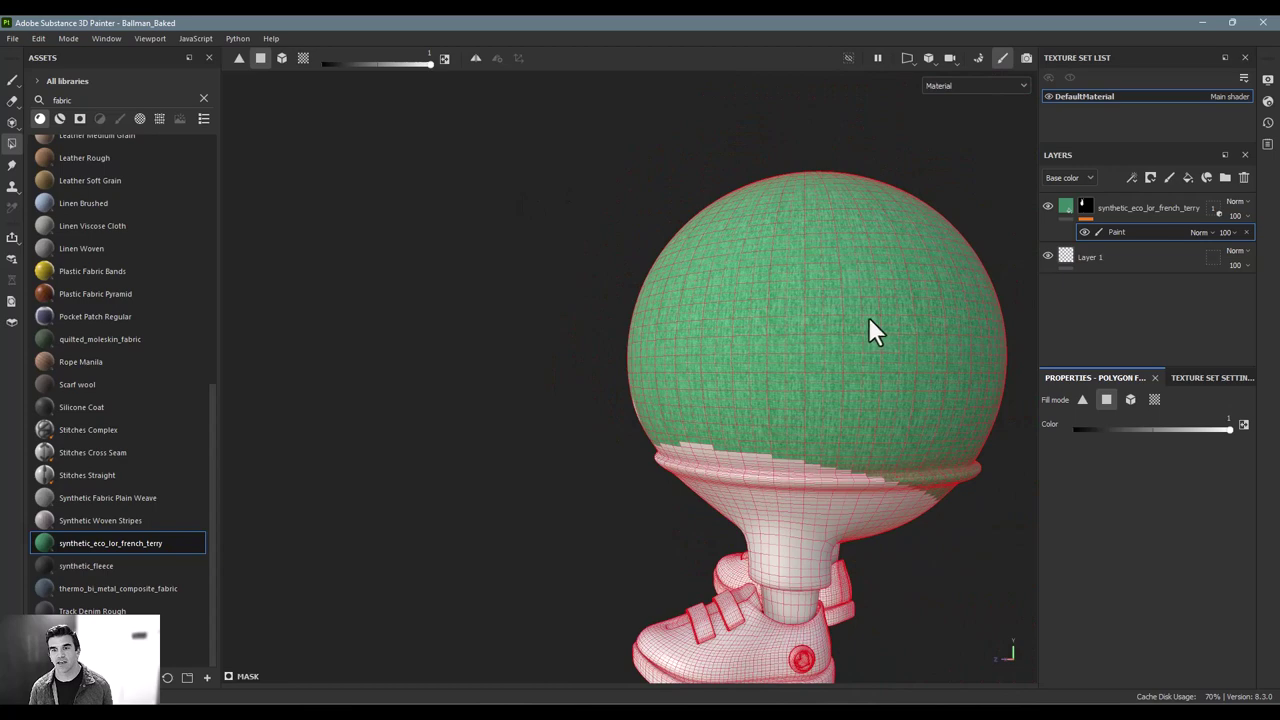
pyautogui.hotkey('ctrl', 'z')
pyautogui.moveTo(663, 129); pyautogui.dragTo(776, 333)
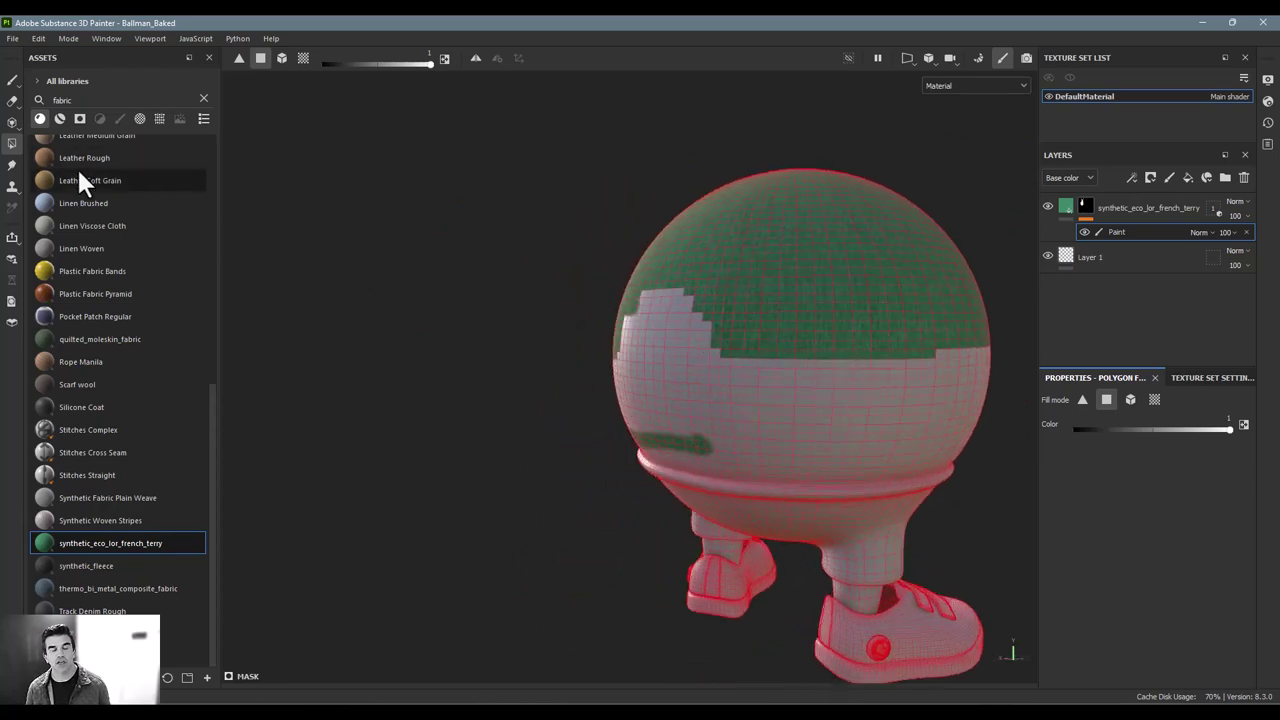
# Try erasing the fabric mask across the back of the body with the Eraser, and undo the erasing.
pyautogui.click(8, 103)
pyautogui.moveTo(779, 307)
pyautogui.mouseDown()
pyautogui.moveTo(843, 339)
pyautogui.moveTo(702, 356)
pyautogui.mouseUp()
pyautogui.moveTo(710, 302)
pyautogui.mouseDown()
pyautogui.moveTo(945, 288)
pyautogui.moveTo(895, 309)
pyautogui.mouseUp()
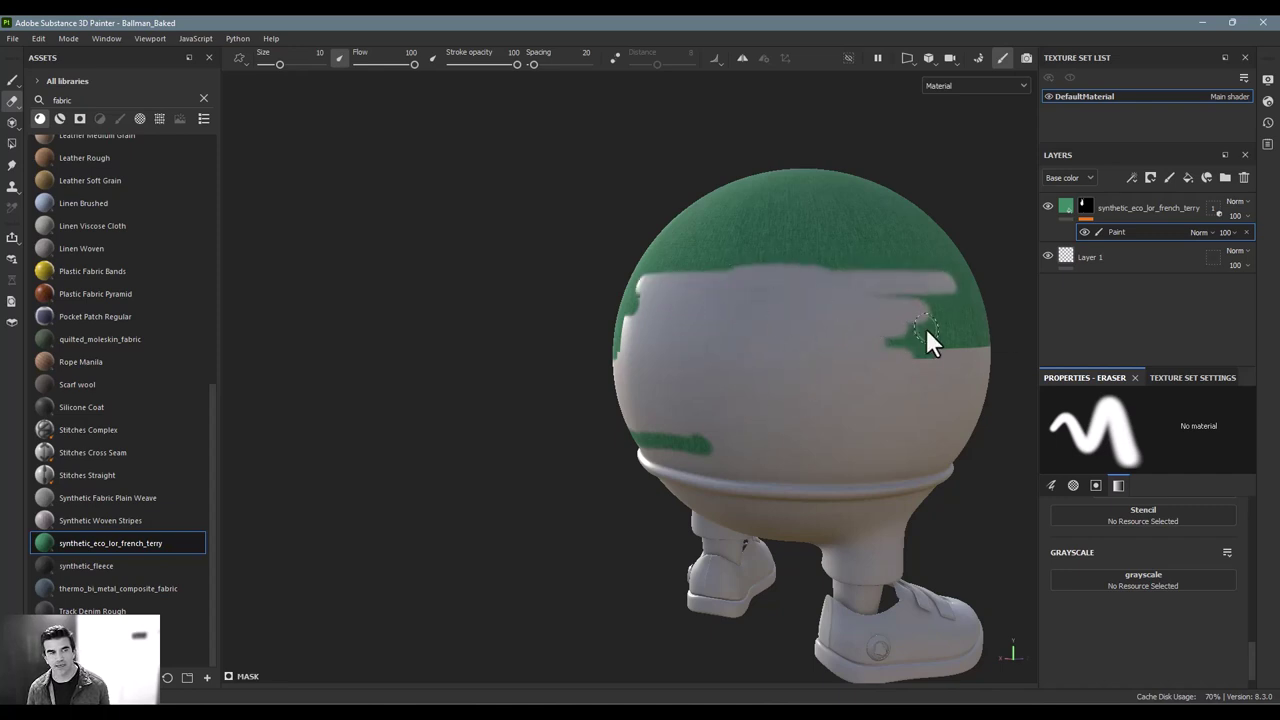
pyautogui.hotkey('ctrl', 'z')
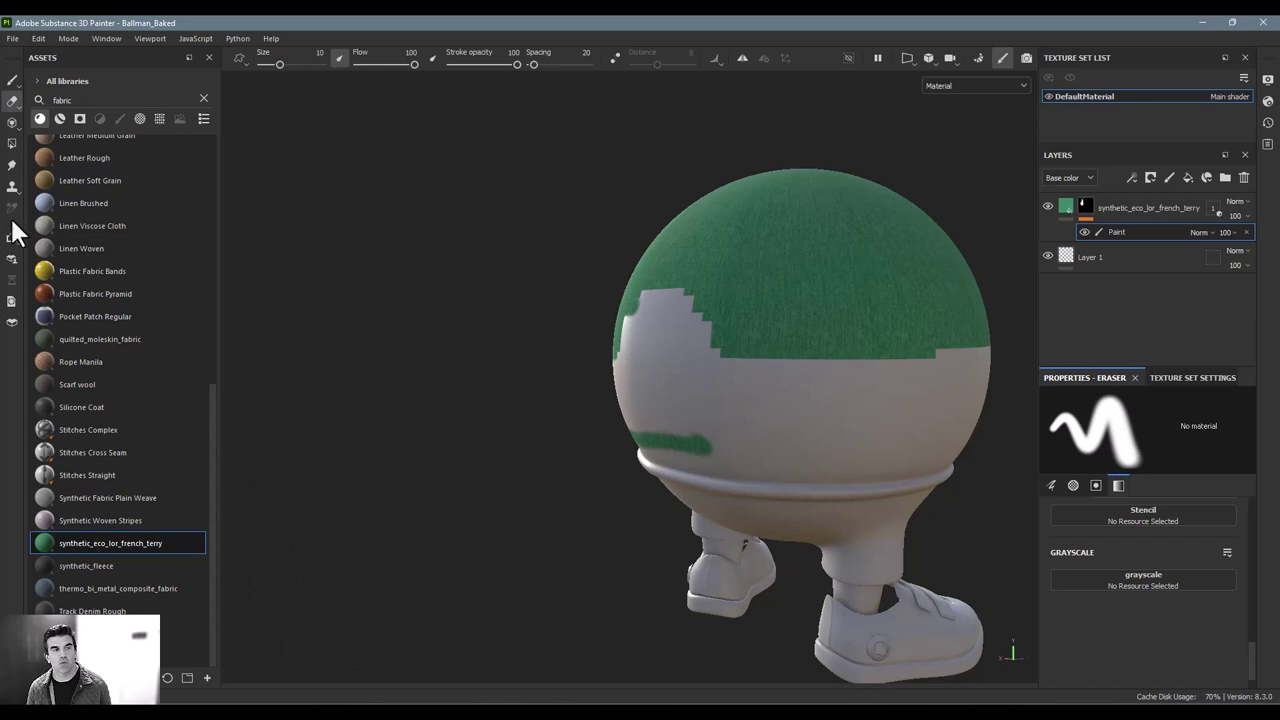
# Display the mask alone and use Polygon Fill with color 0 to hide the fabric on a band of faces around mid-body.
pyautogui.click(12, 143)
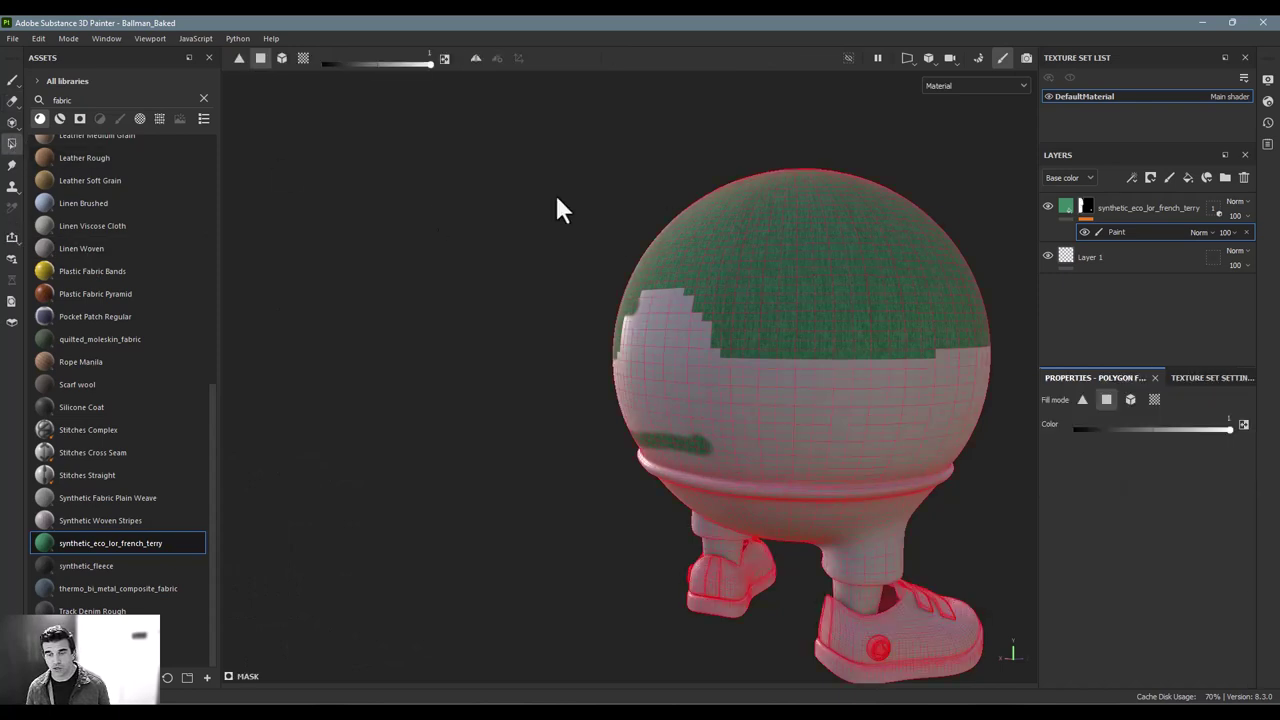
pyautogui.keyDown('alt'); pyautogui.click(1082, 207); pyautogui.keyUp('alt')
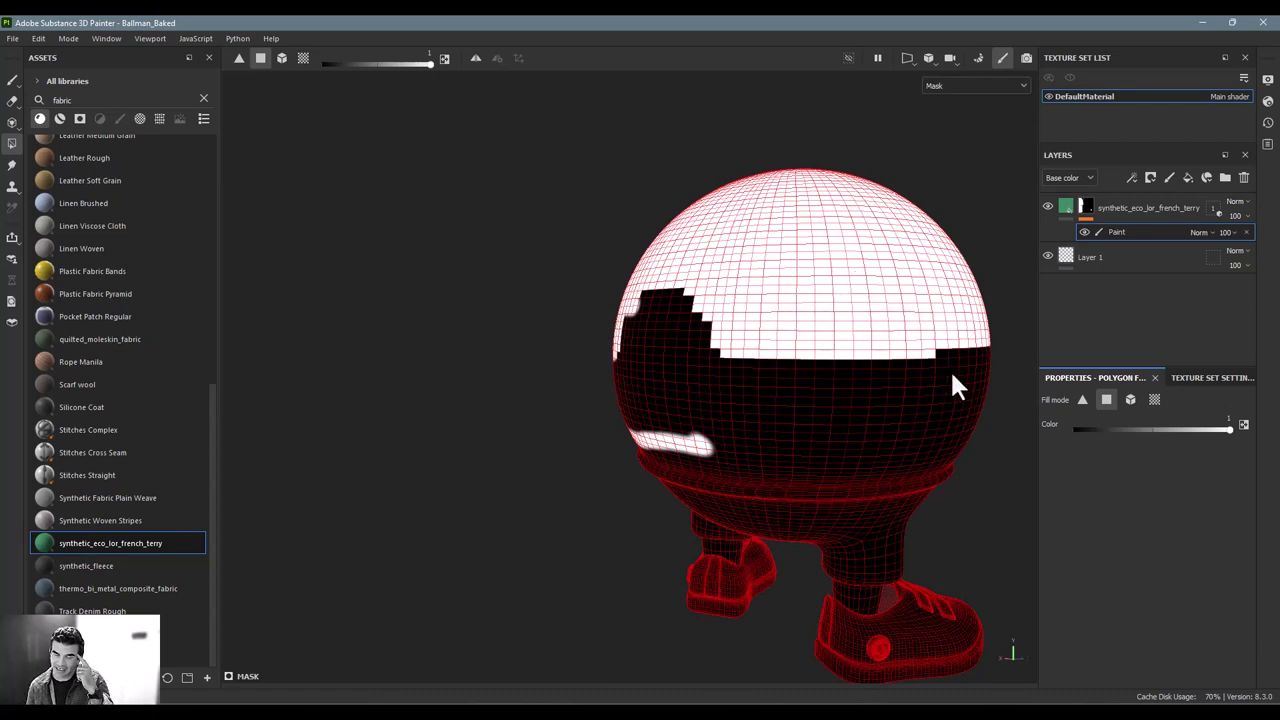
pyautogui.moveTo(1225, 427); pyautogui.dragTo(1036, 421)
pyautogui.moveTo(557, 318); pyautogui.dragTo(1032, 378)
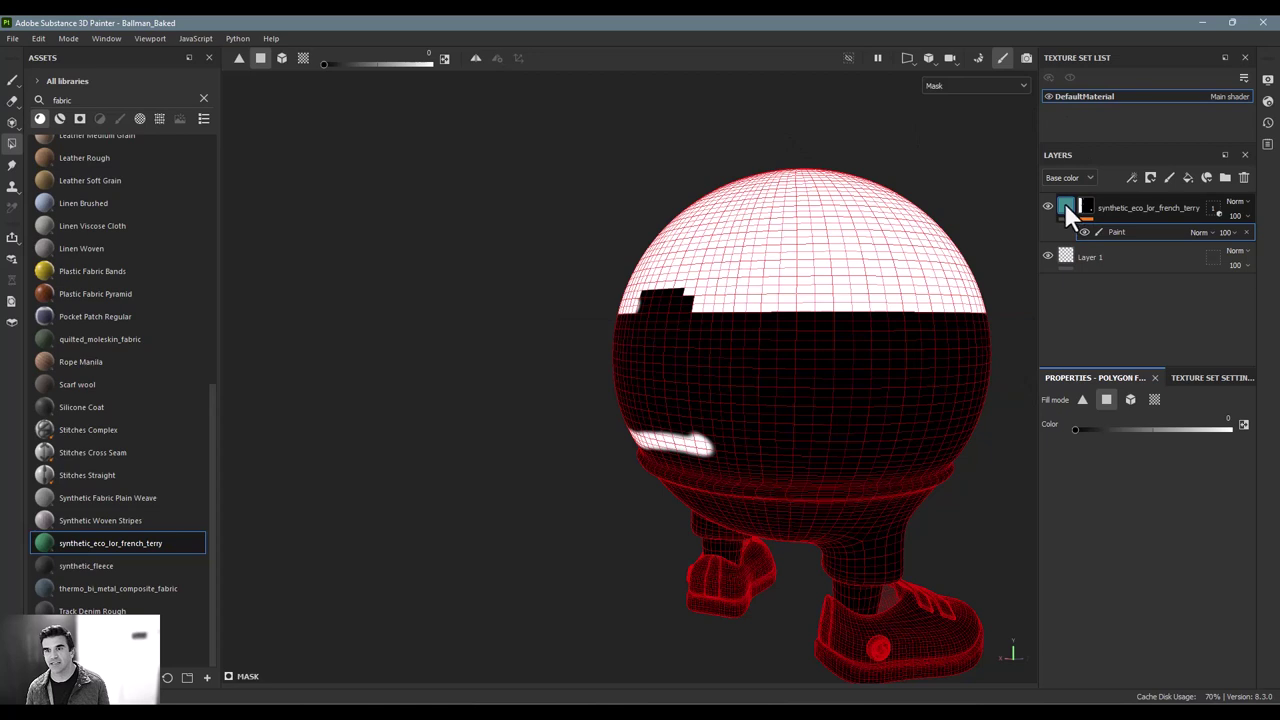
# Return to the material display and fill strips of body faces, inverting the Polygon Fill color between white and black.
pyautogui.click(1065, 205)
pyautogui.moveTo(957, 252)
pyautogui.keyDown('alt'); pyautogui.mouseDown()
pyautogui.moveTo(768, 257)
pyautogui.moveTo(1009, 257)
pyautogui.moveTo(831, 289)
pyautogui.moveTo(646, 237)
pyautogui.moveTo(912, 235)
pyautogui.moveTo(940, 250)
pyautogui.mouseUp(); pyautogui.keyUp('alt')
pyautogui.click(1087, 207)
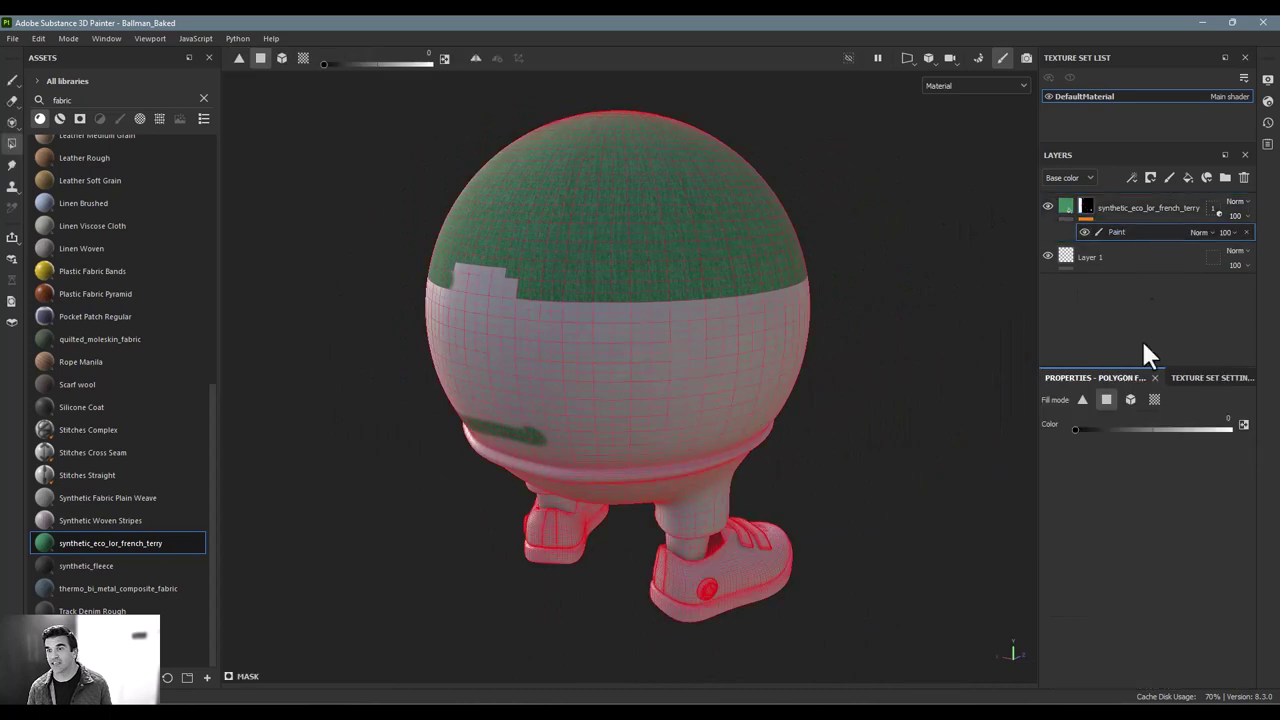
pyautogui.press('x')
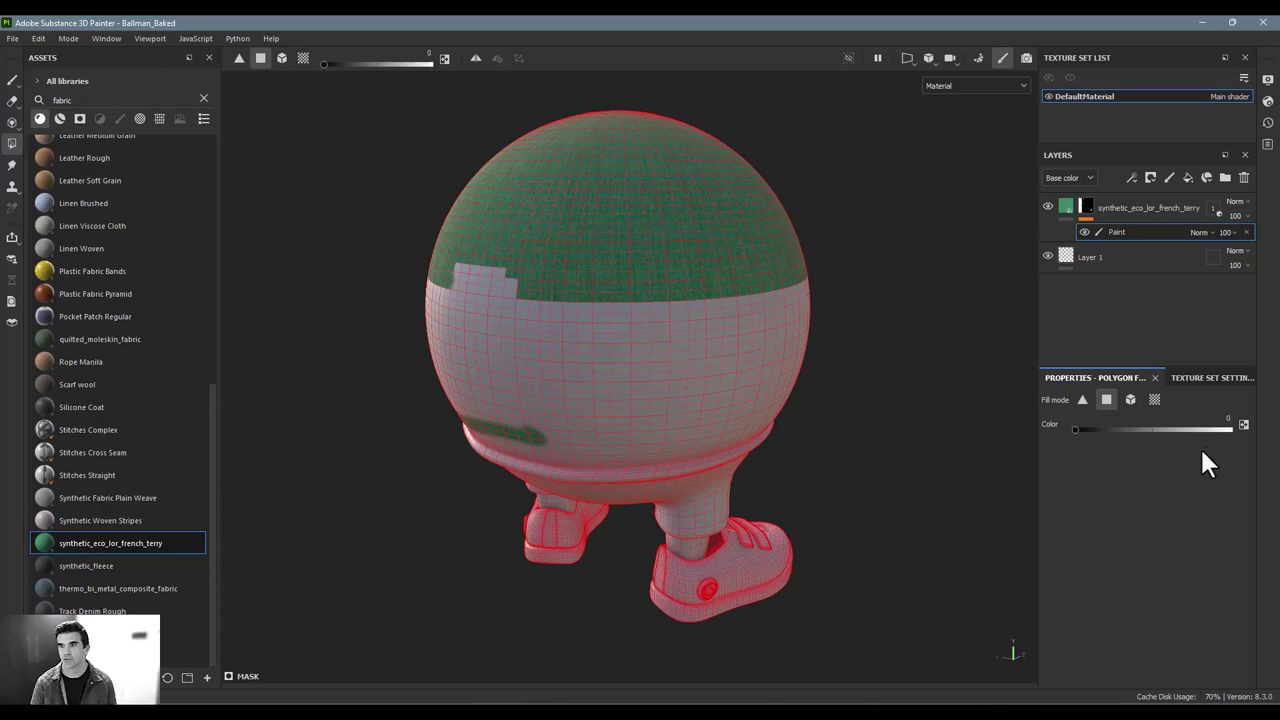
pyautogui.press('x')
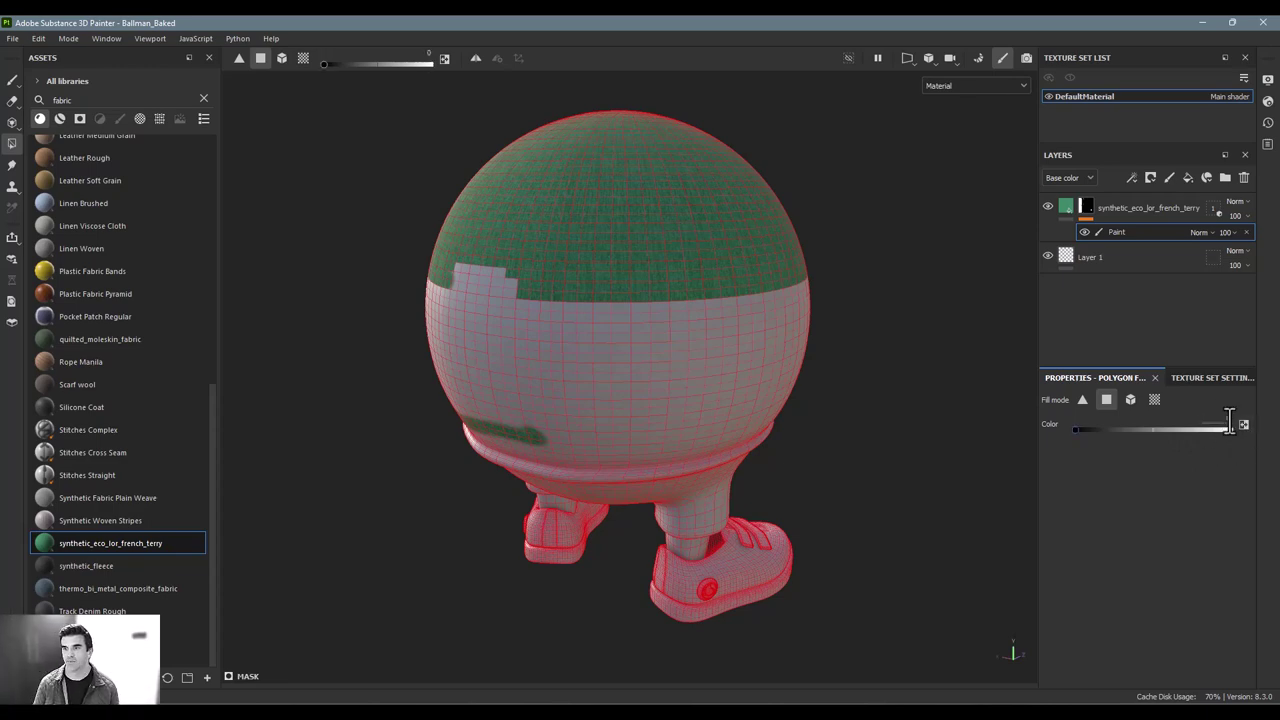
pyautogui.moveTo(655, 308)
pyautogui.mouseDown()
pyautogui.moveTo(677, 346)
pyautogui.moveTo(634, 346)
pyautogui.moveTo(551, 260)
pyautogui.moveTo(612, 342)
pyautogui.mouseUp()
pyautogui.press('x')
pyautogui.moveTo(548, 242); pyautogui.dragTo(620, 362)
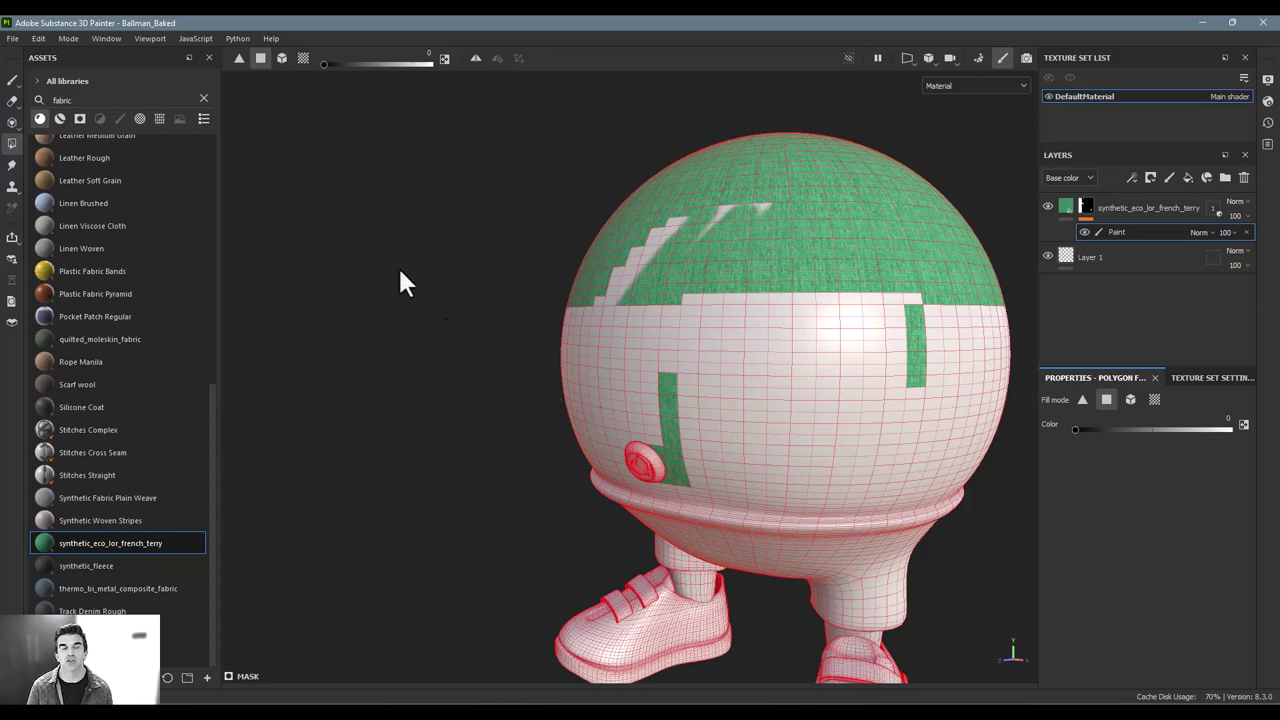
# With the 3D and 2D views side by side, fill the body's whole UV island with black in UV chunk fill mode.
pyautogui.click(302, 58)
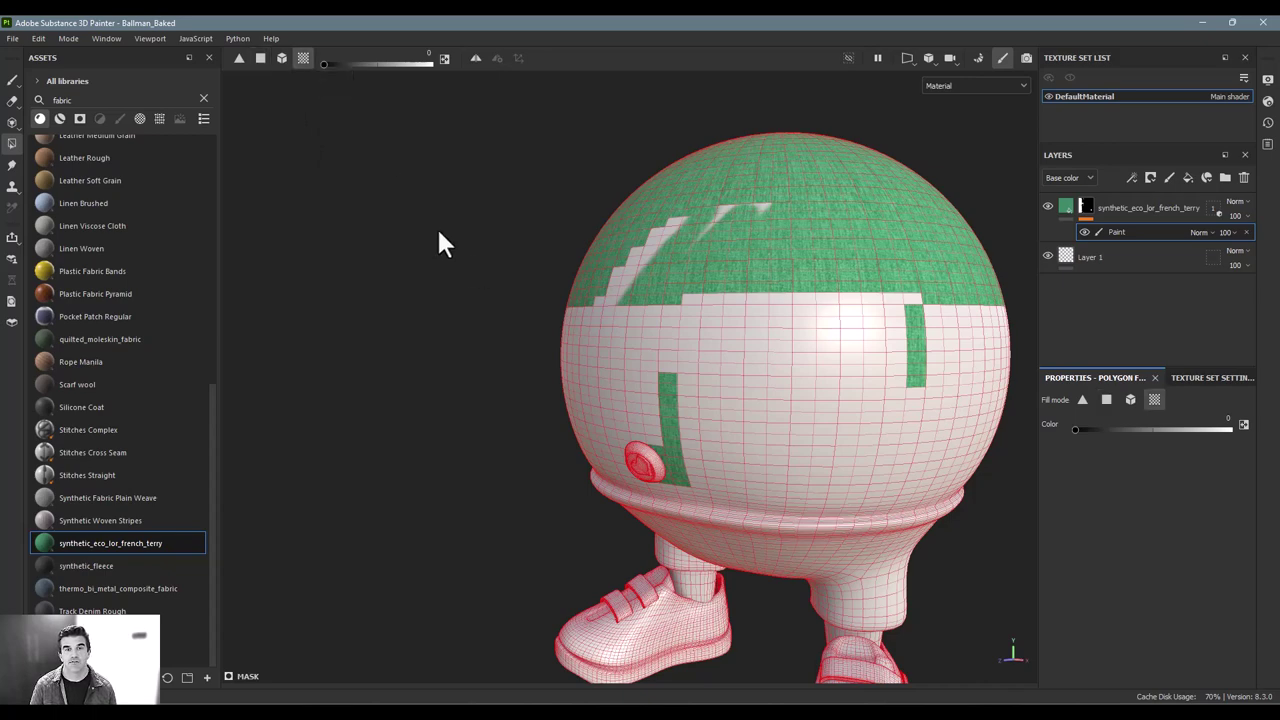
pyautogui.press('F1')
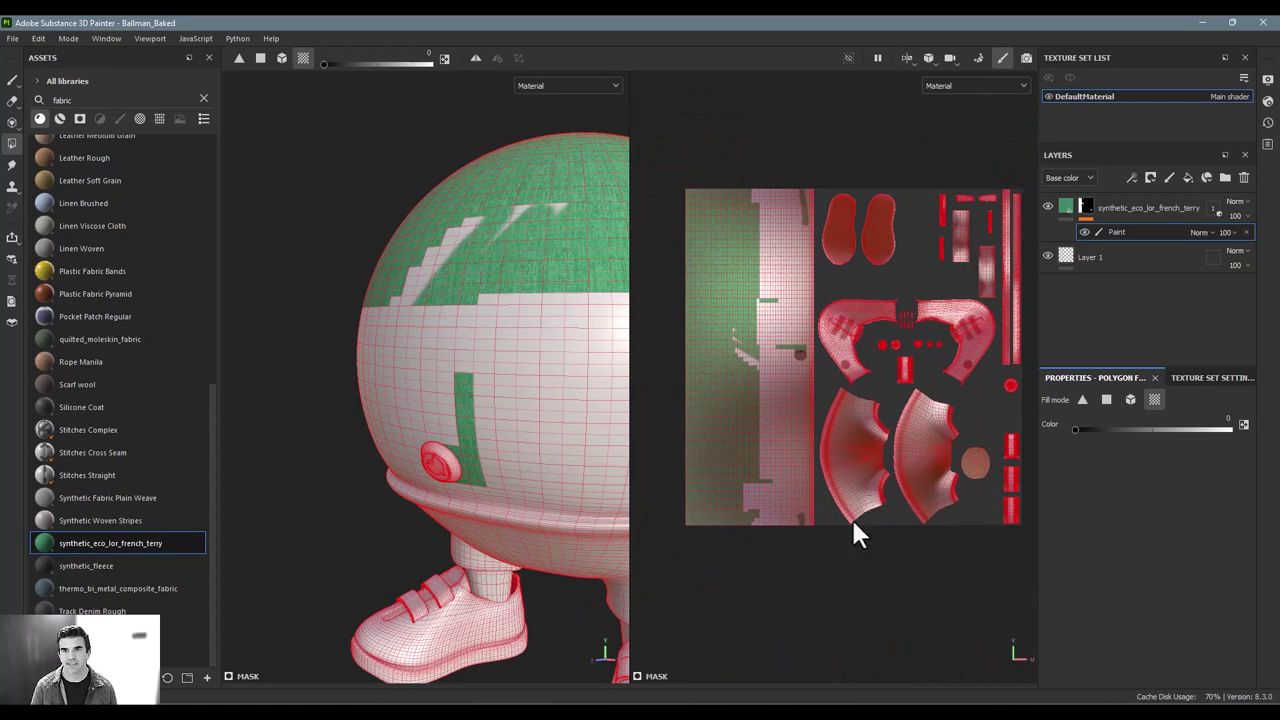
pyautogui.click(778, 383)
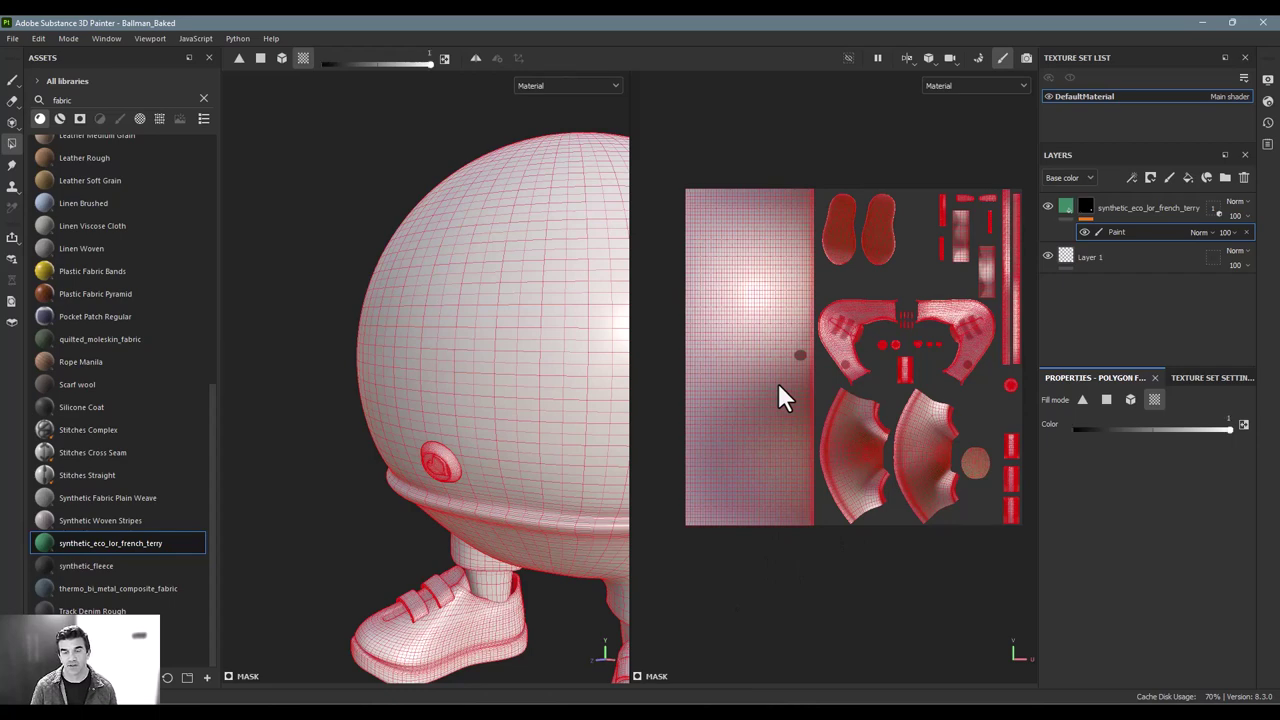
# Fill the body's whole UV island with white in UV chunk fill mode and check the fabric in the full 3D view.
pyautogui.click(778, 383)
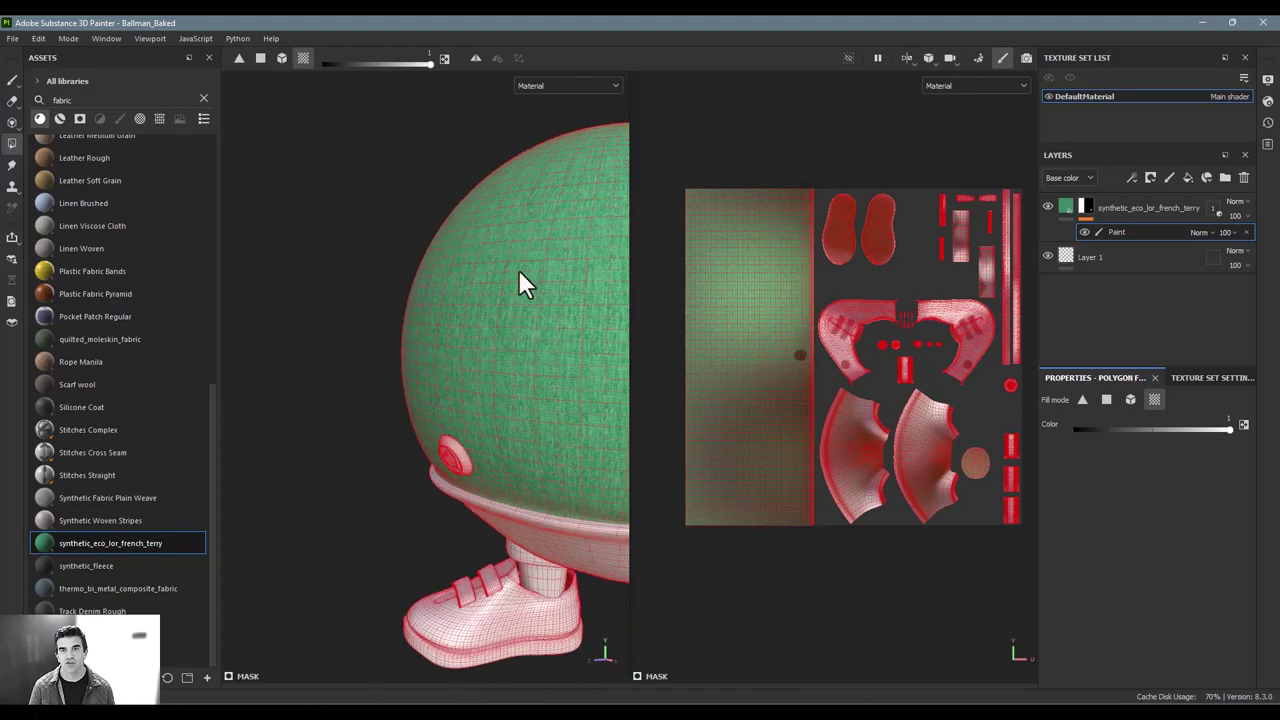
pyautogui.press('F2')
pyautogui.scroll(5, 487, 255)
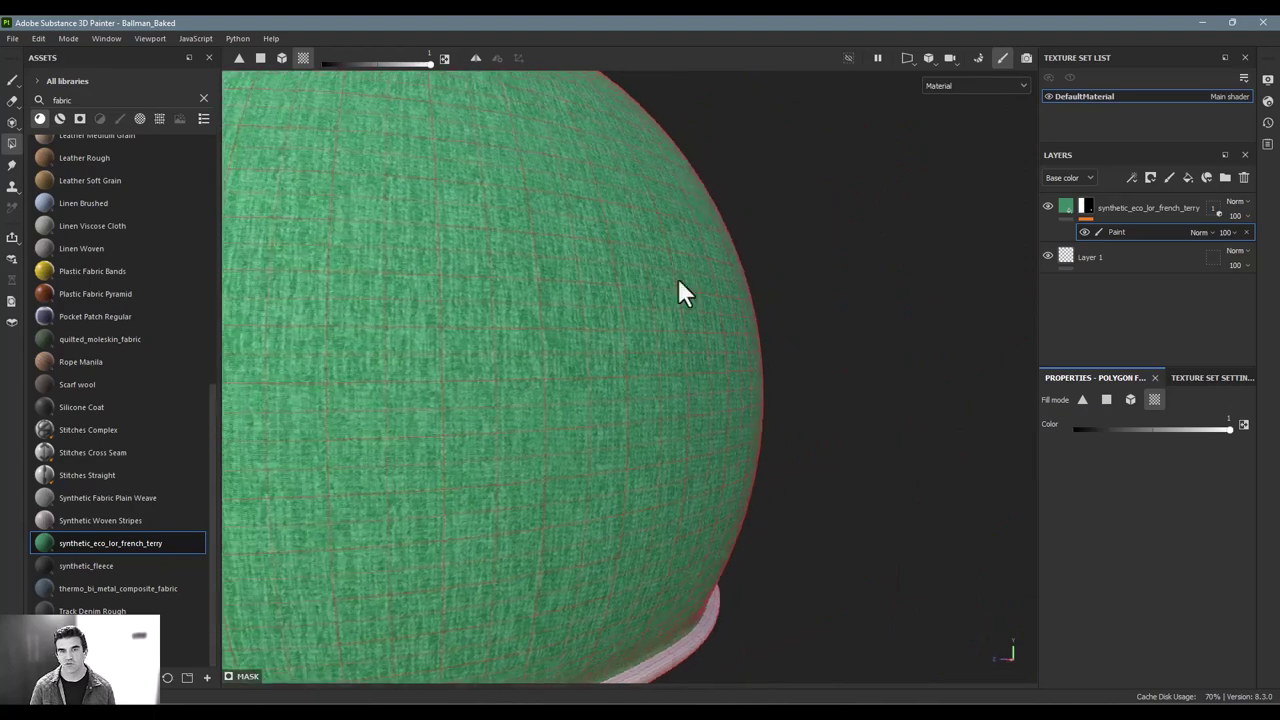
pyautogui.scroll(-6, 678, 278)
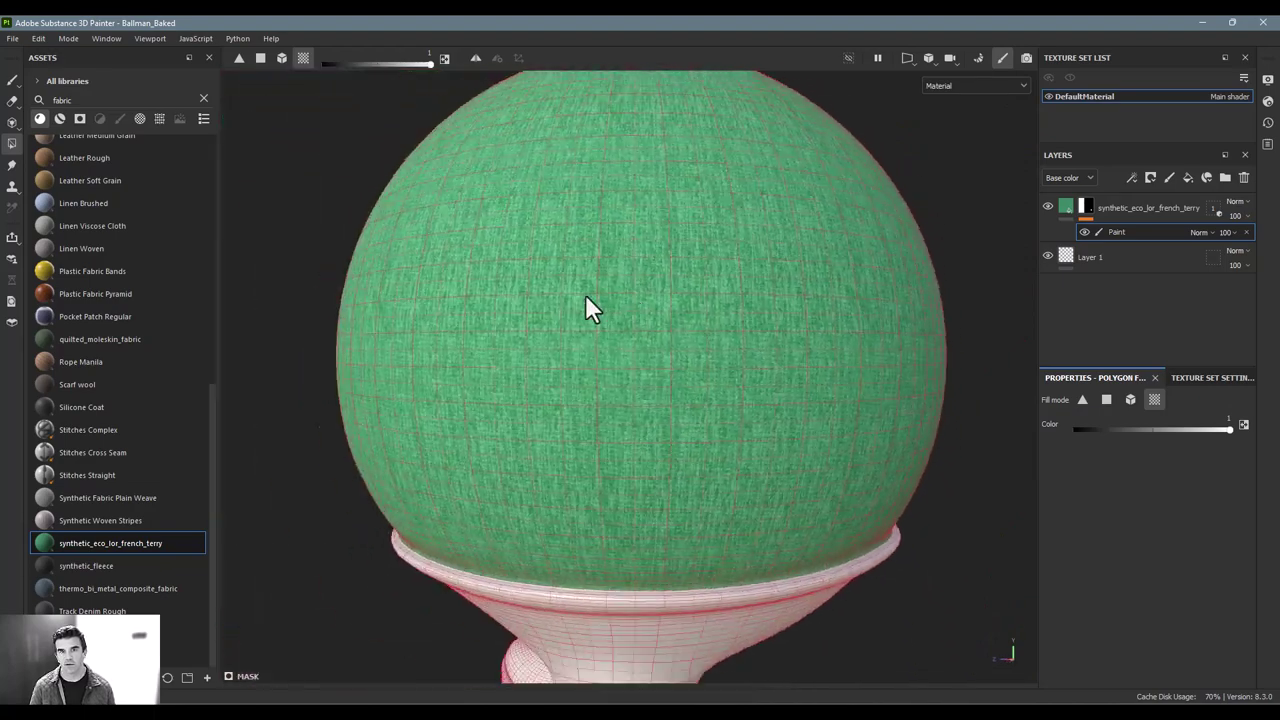
pyautogui.keyDown('alt'); pyautogui.moveTo(489, 300); pyautogui.dragTo(815, 288); pyautogui.keyUp('alt')
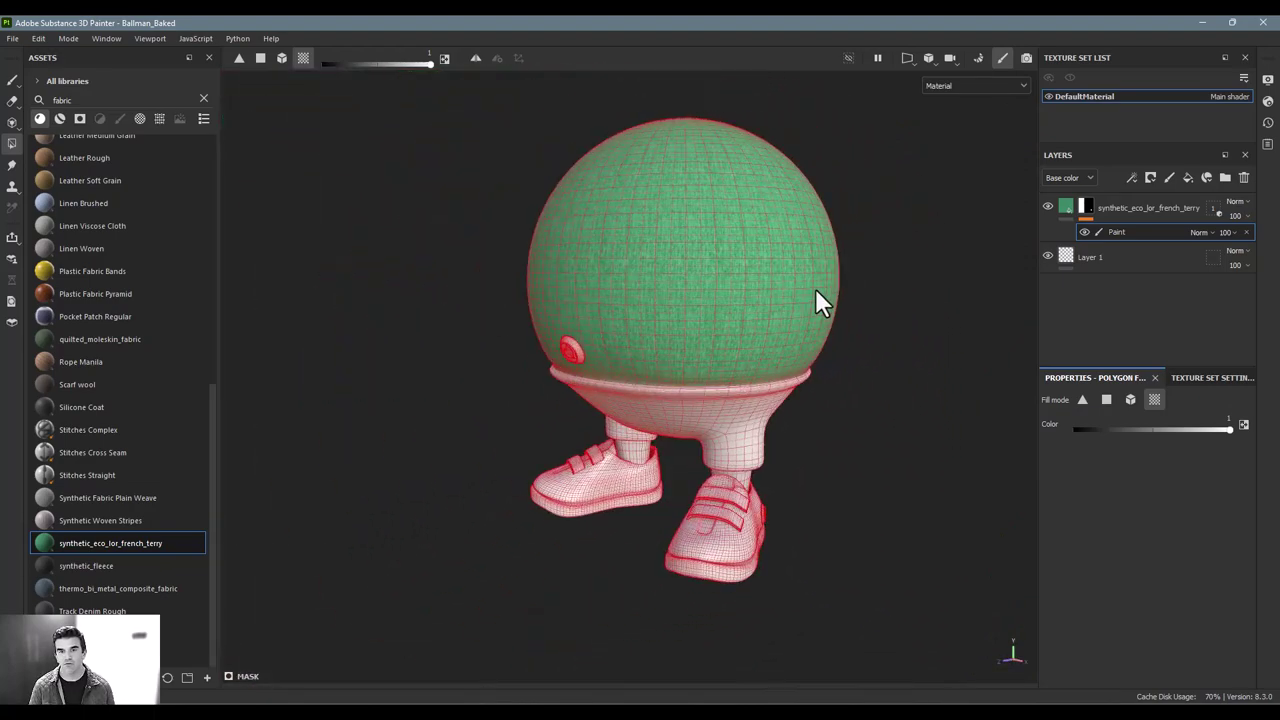
pyautogui.press('F1')
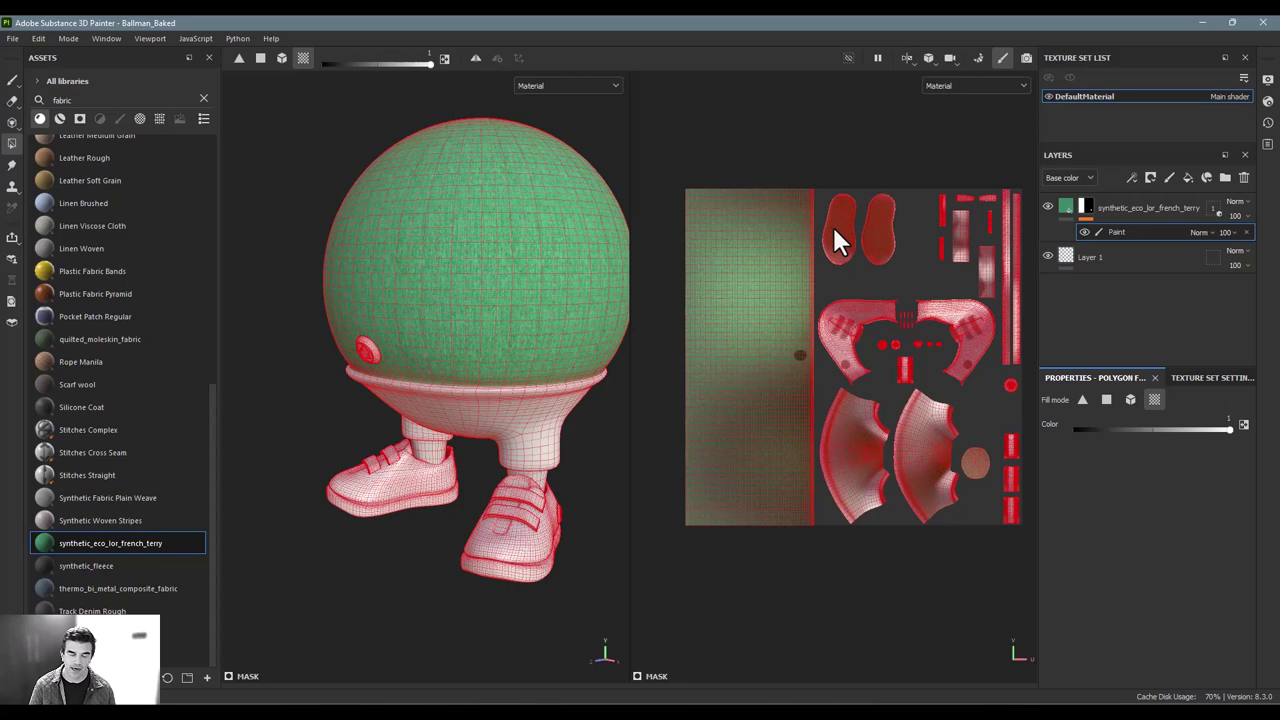
# Select the fabric layer's material content and show only the 3D view of the character.
pyautogui.click(1215, 209)
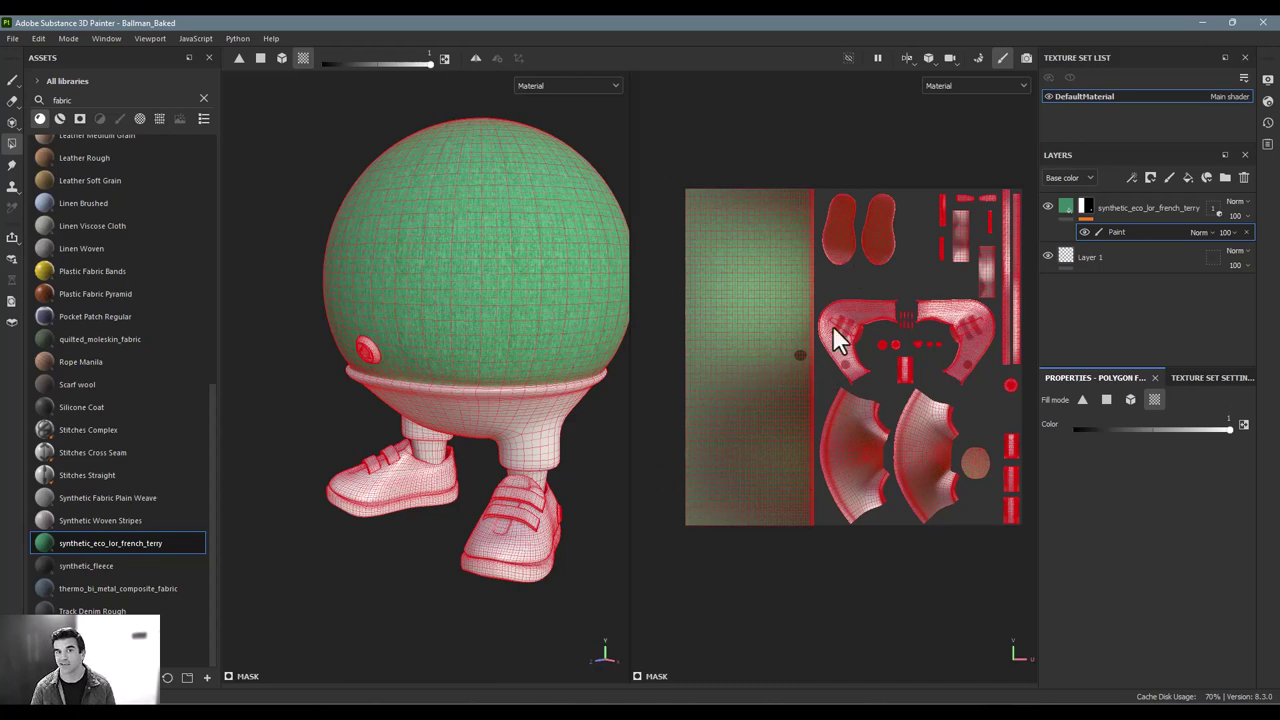
pyautogui.click(1066, 207)
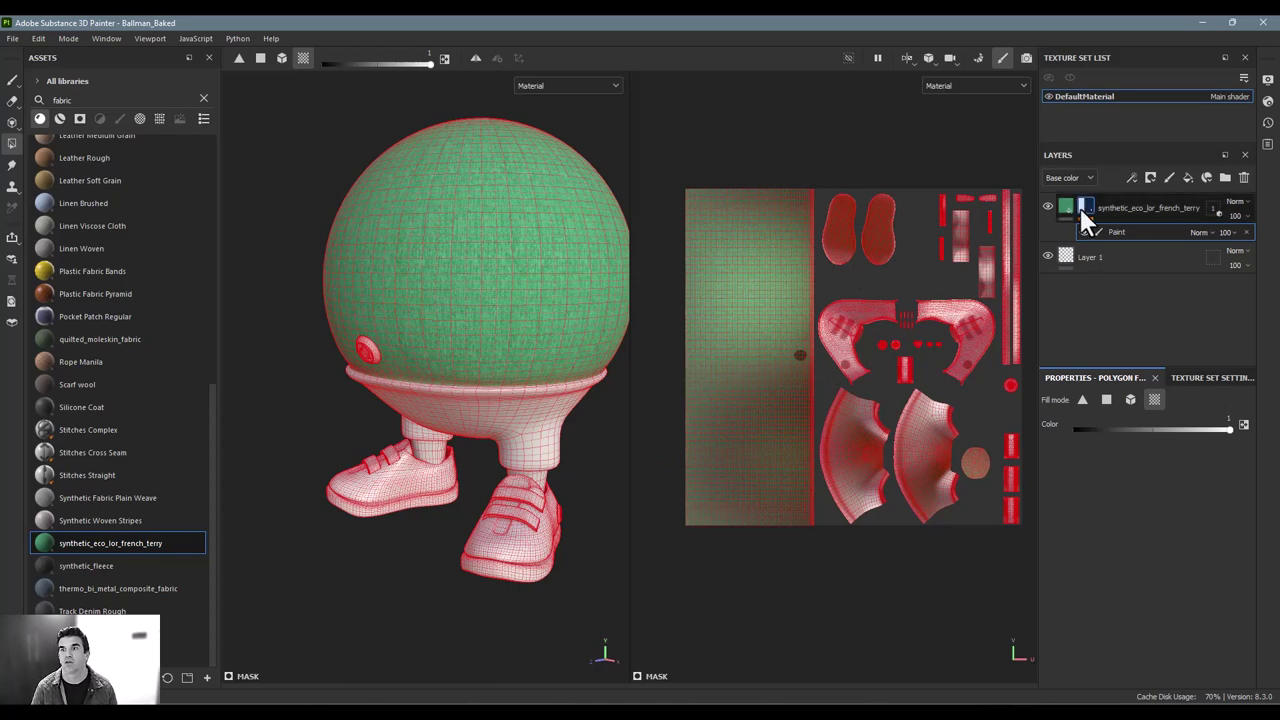
pyautogui.press('F2')
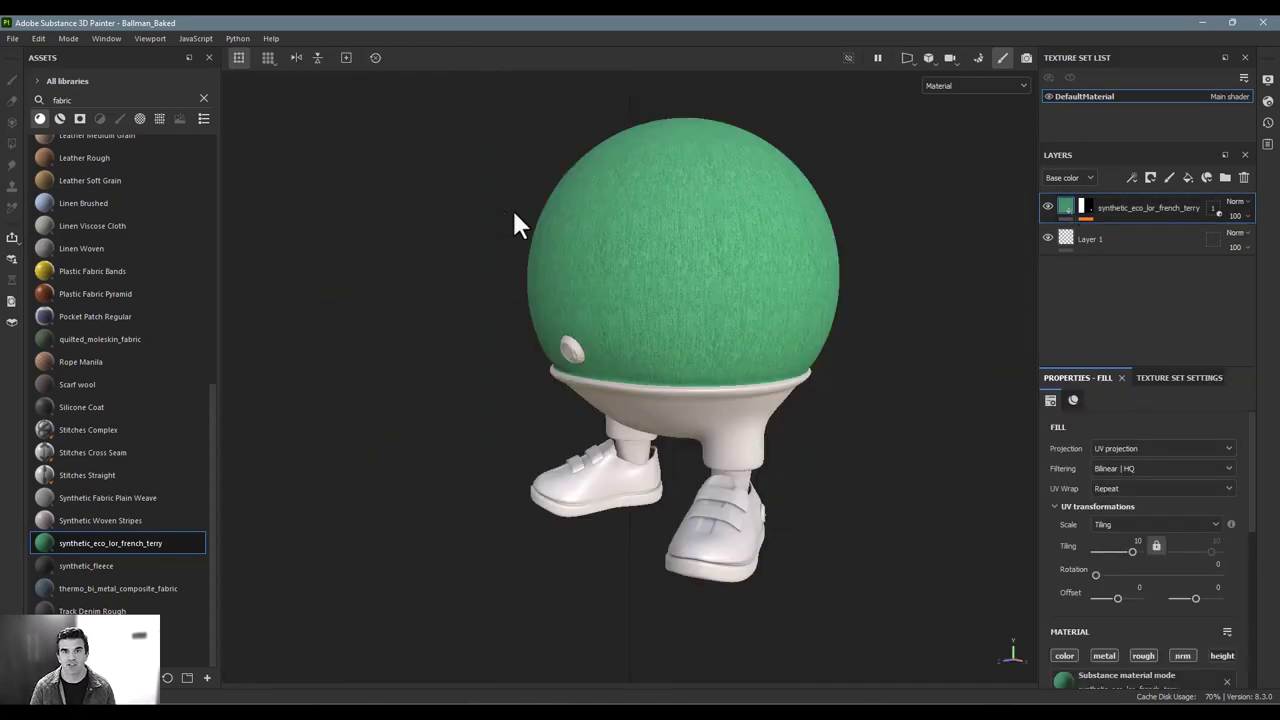
pyautogui.keyDown('alt'); pyautogui.moveTo(823, 209); pyautogui.dragTo(710, 254); pyautogui.keyUp('alt')
# Hide and reshow the fabric layer, and compare selecting its material content with selecting its mask.
pyautogui.click(1083, 208)
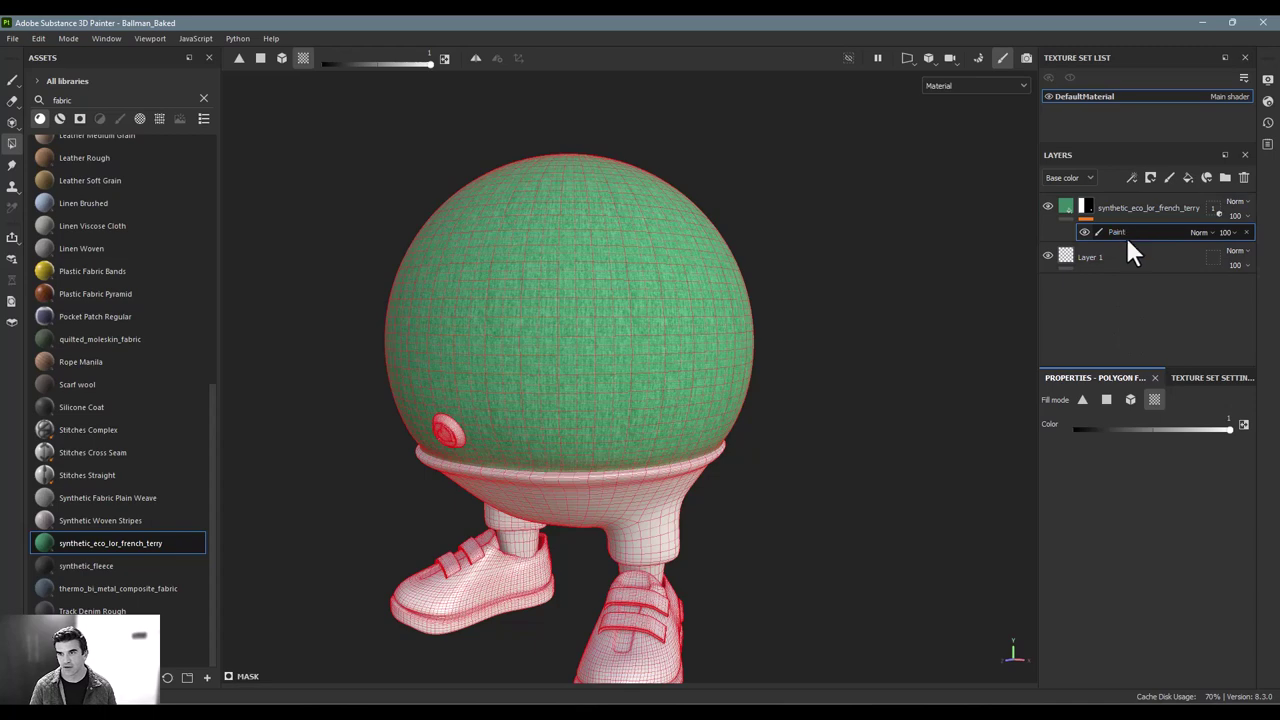
pyautogui.click(1049, 205)
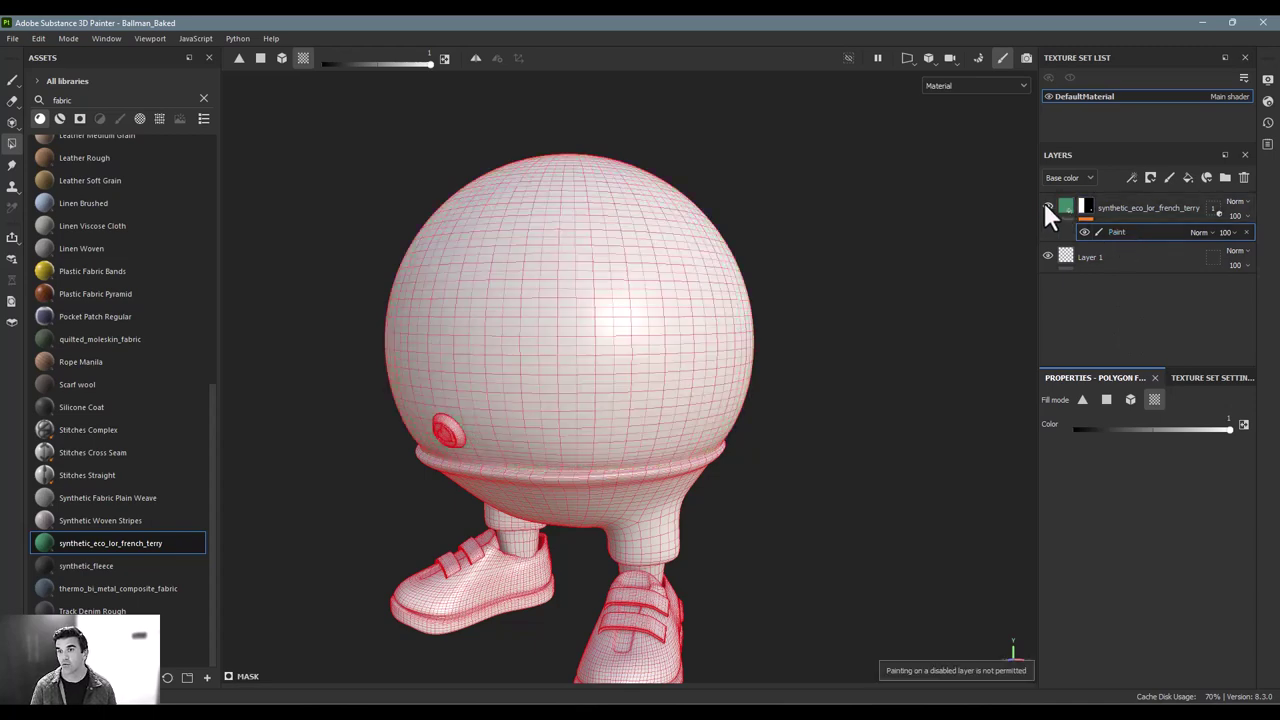
pyautogui.click(1047, 206)
pyautogui.click(1066, 206)
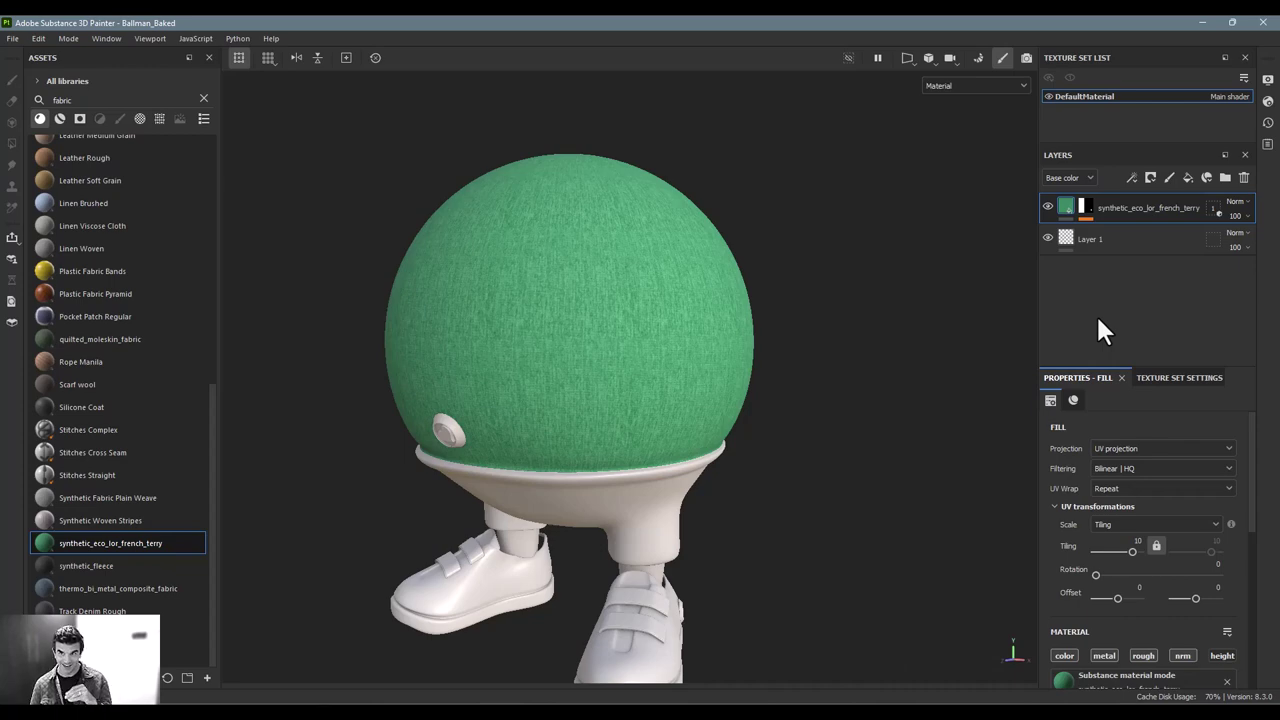
pyautogui.click(1081, 207)
pyautogui.press('4')
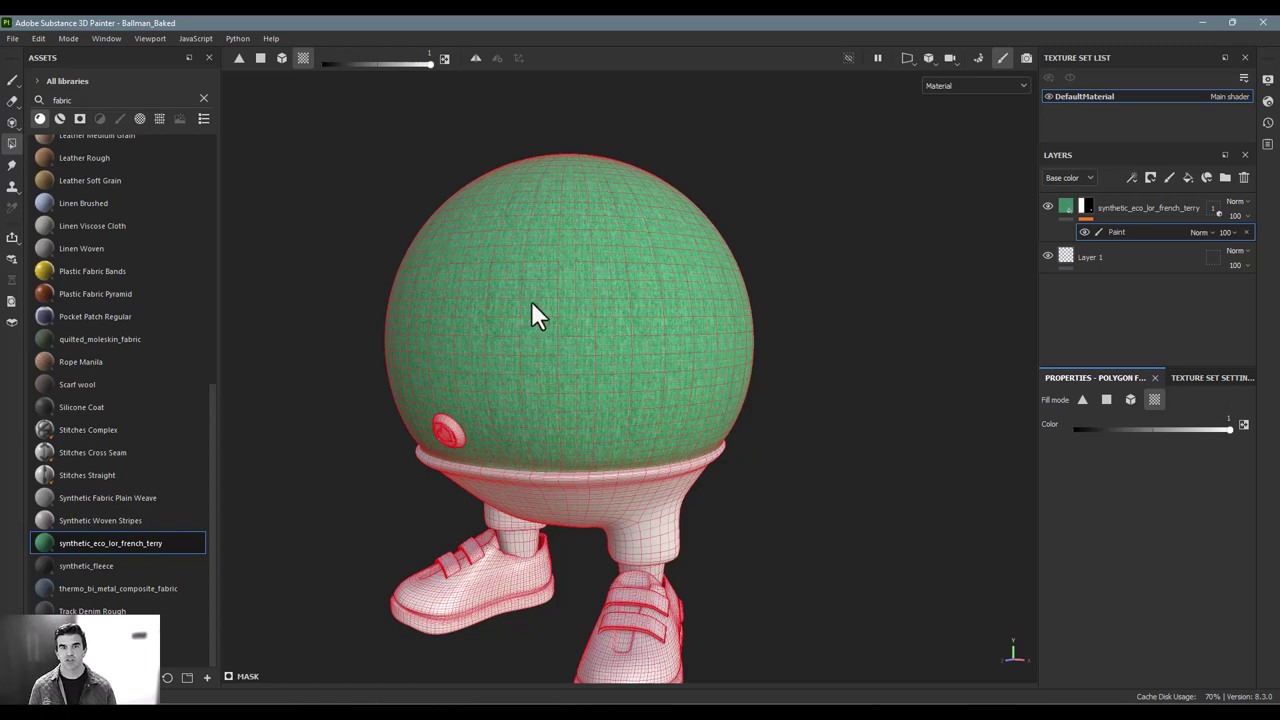
pyautogui.moveTo(704, 265); pyautogui.dragTo(606, 333, button='middle')
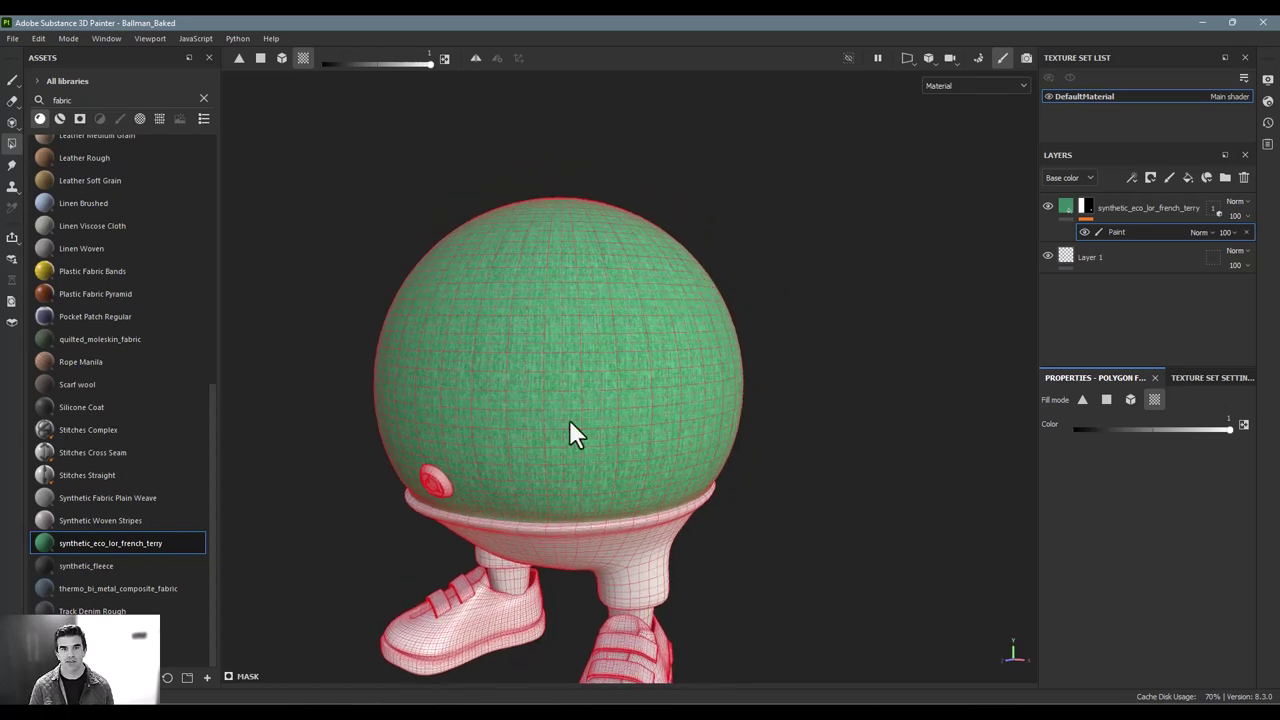
# Add a new fill layer above the green fabric layer.
pyautogui.click(1062, 205)
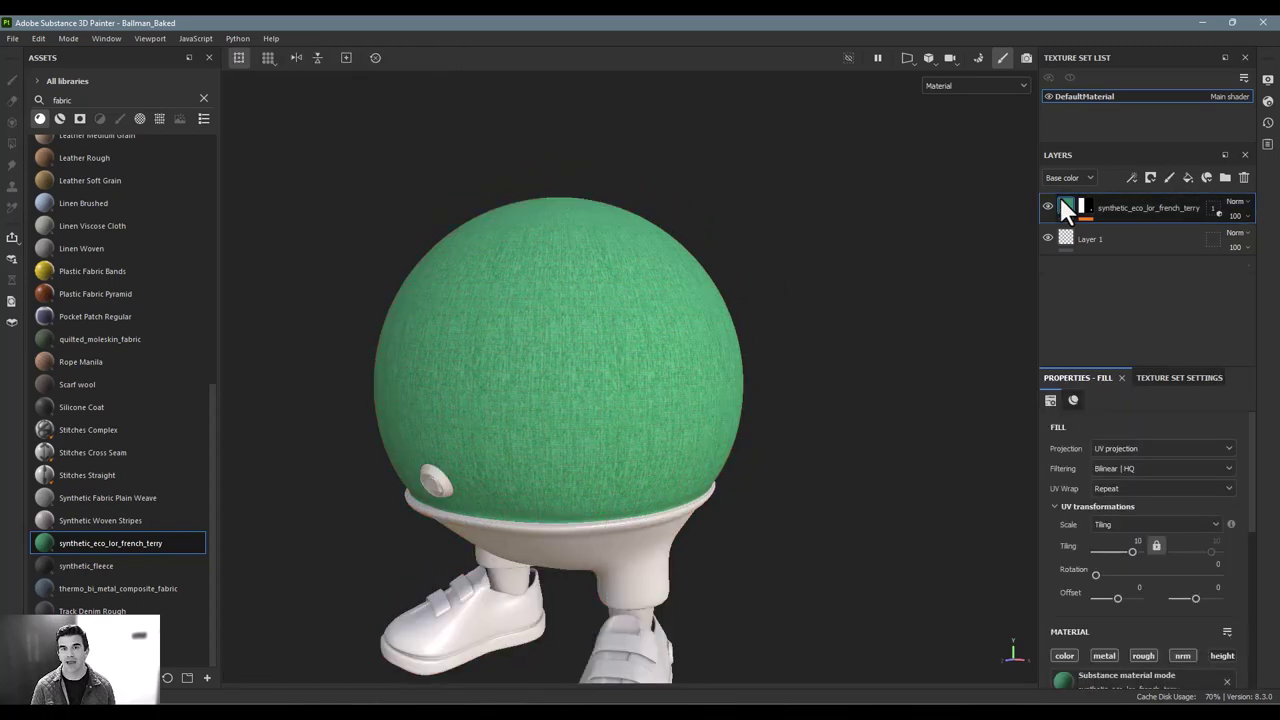
pyautogui.click(1187, 178)
pyautogui.keyDown('alt'); pyautogui.moveTo(667, 307); pyautogui.dragTo(617, 305); pyautogui.keyUp('alt')
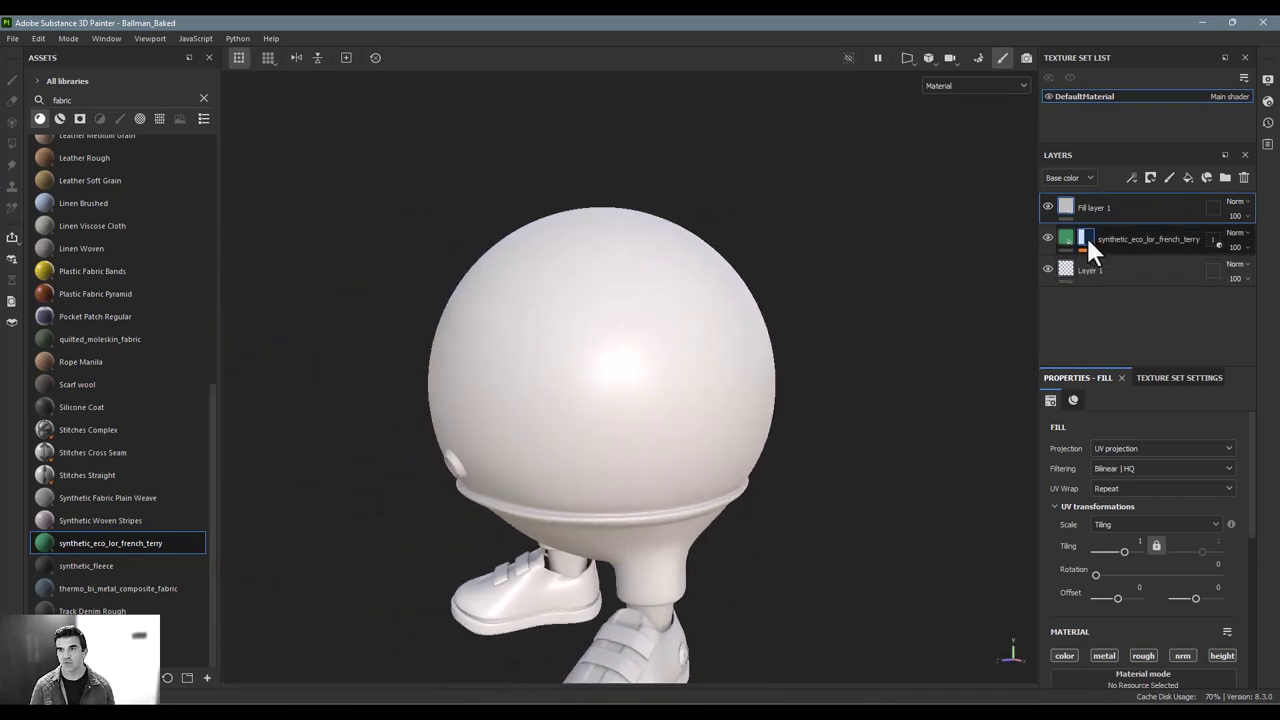
# Copy the fabric layer's mask and paste it into the new fill layer's mask.
pyautogui.moveTo(1087, 240)
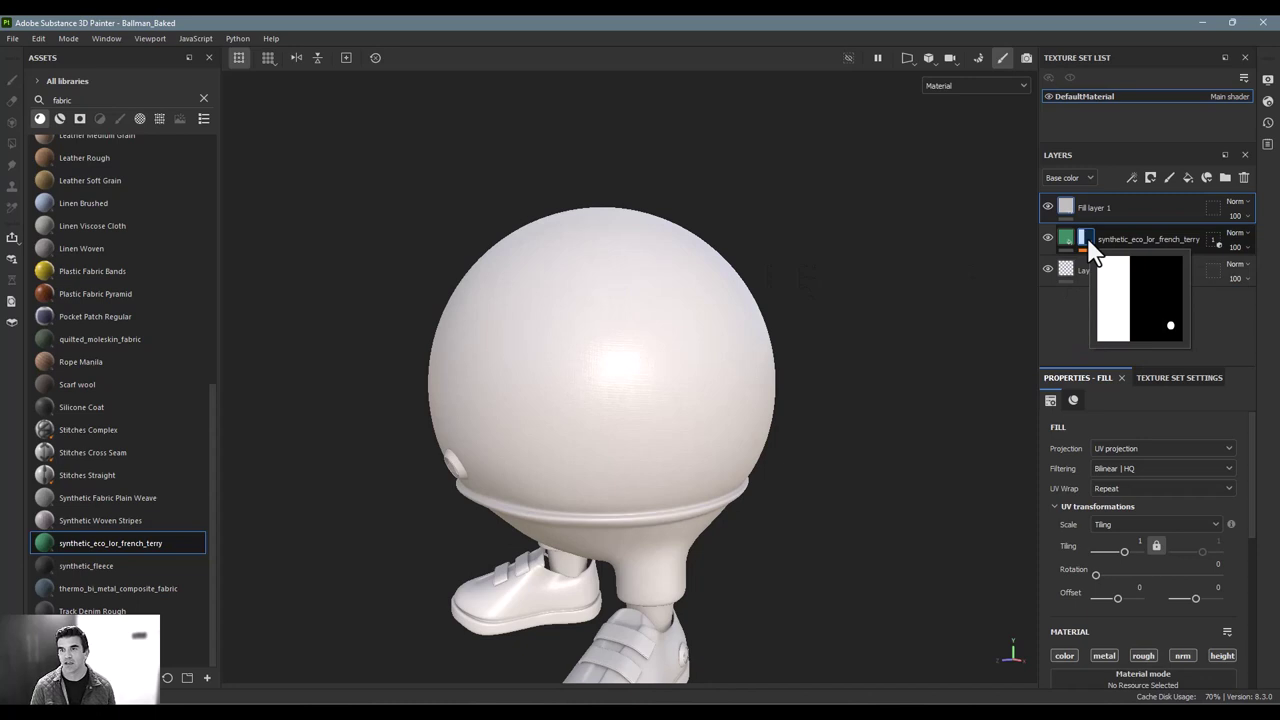
pyautogui.click(1088, 240)
pyautogui.rightClick(1088, 240)
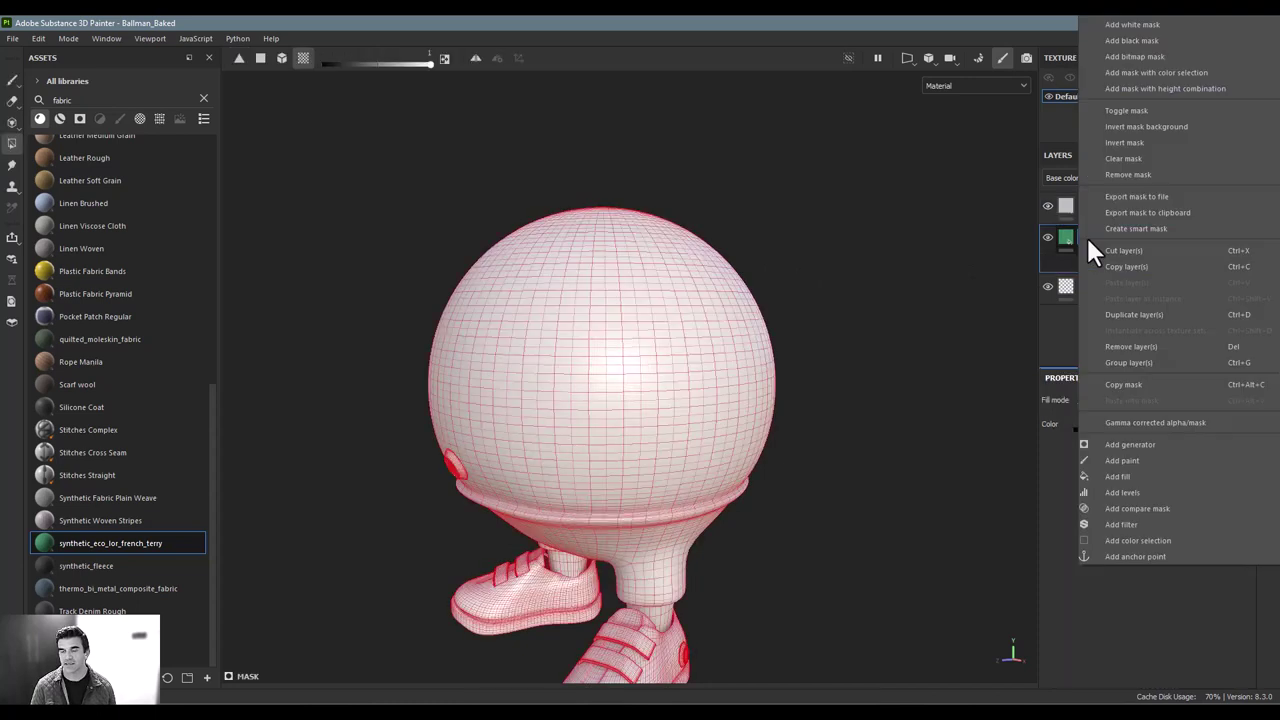
pyautogui.click(1130, 384)
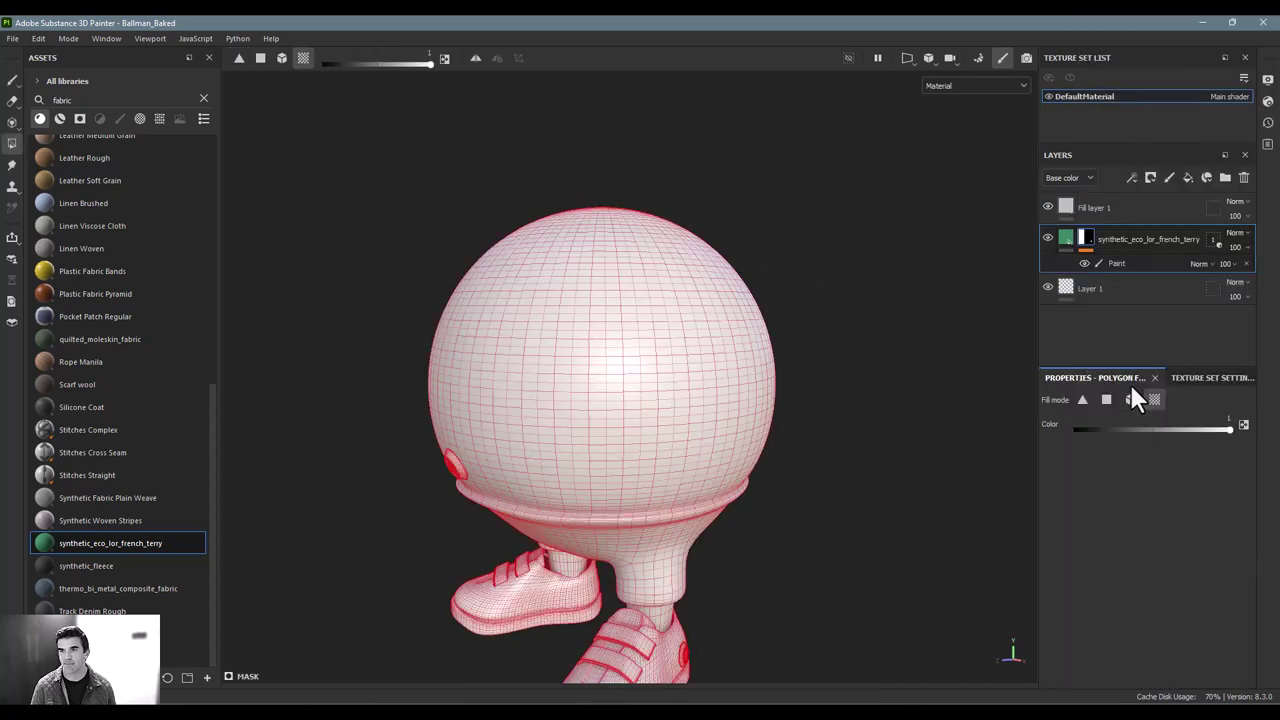
pyautogui.rightClick(1069, 205)
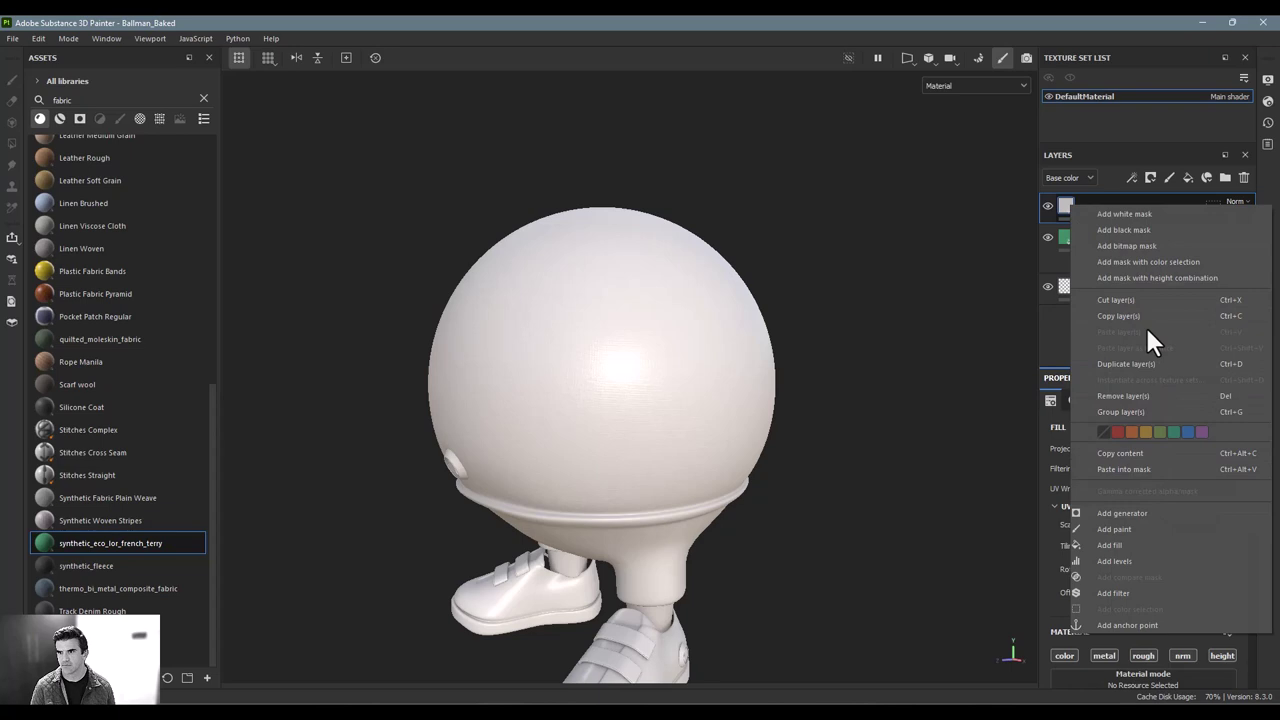
pyautogui.click(1137, 467)
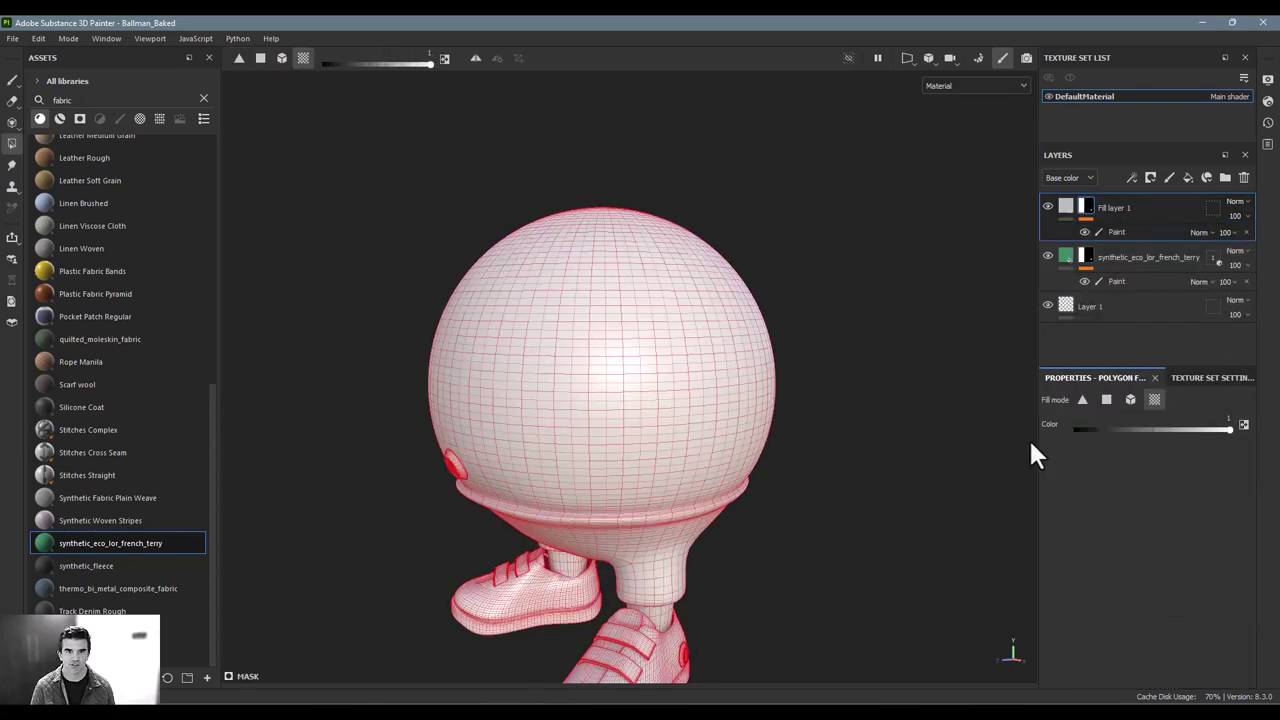
# Set the new fill layer's base color to bright red, FF0101.
pyautogui.click(1068, 210)
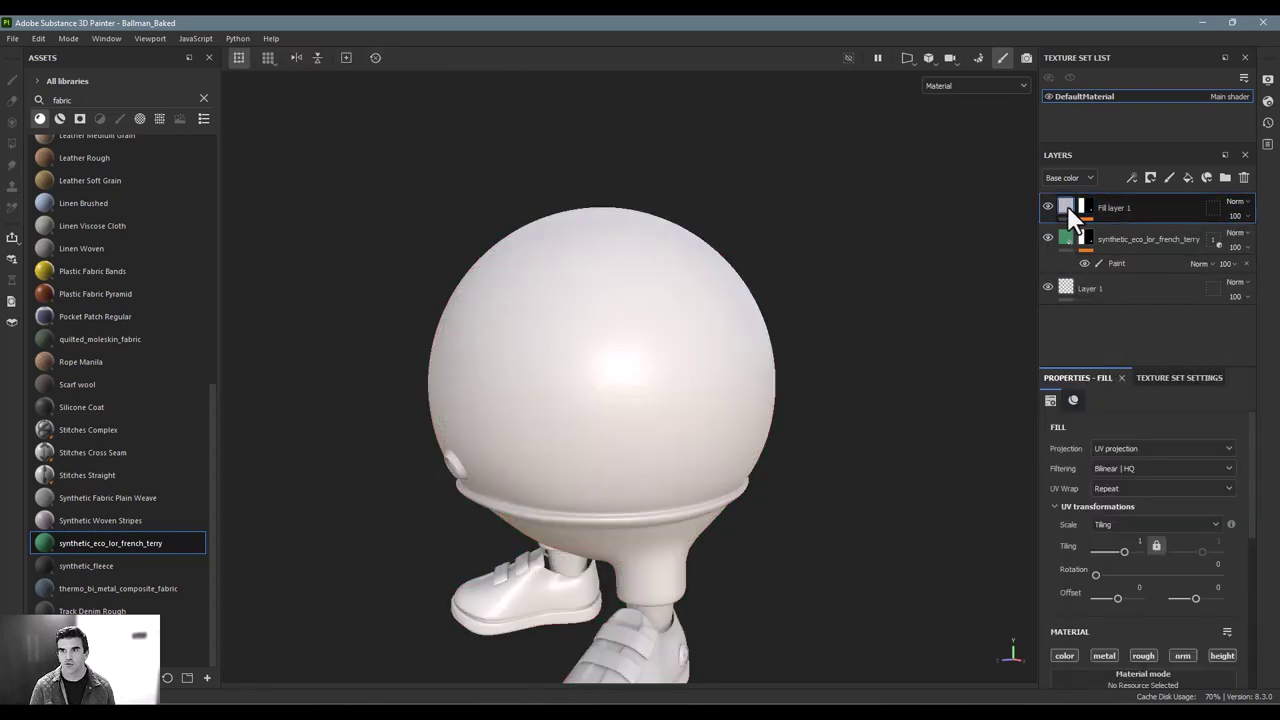
pyautogui.scroll(-5, 1154, 508)
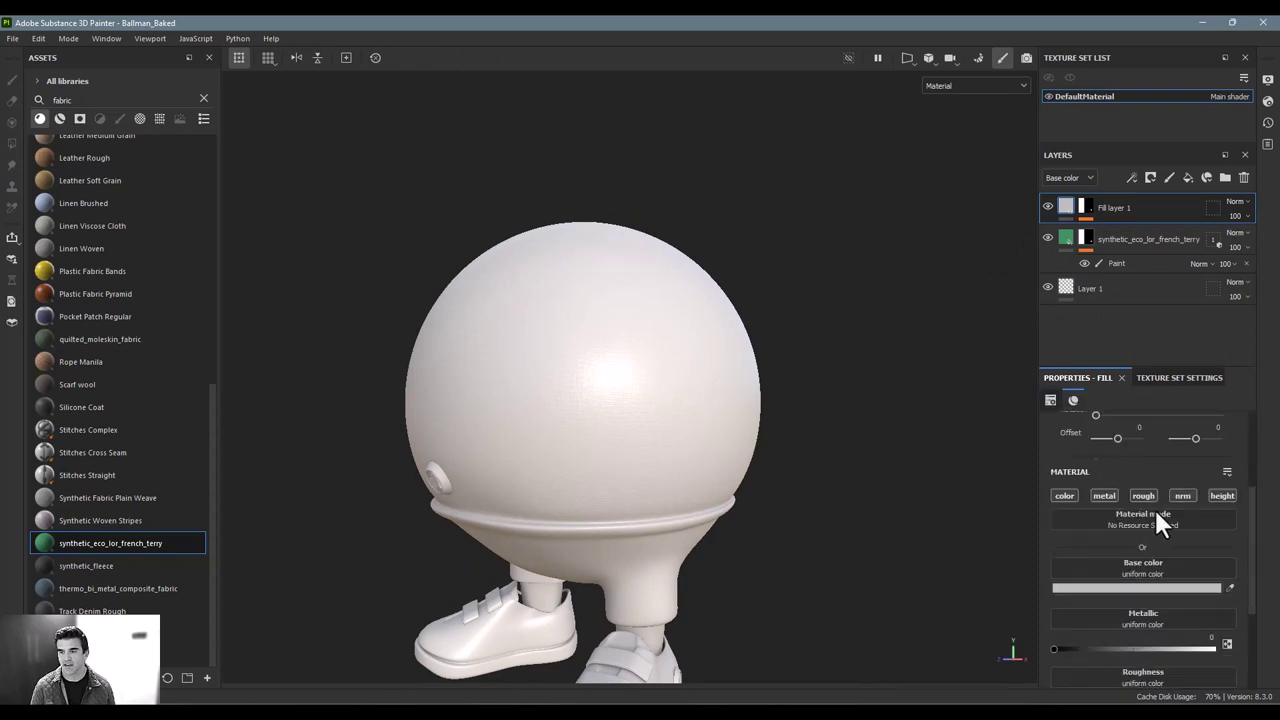
pyautogui.click(1158, 546)
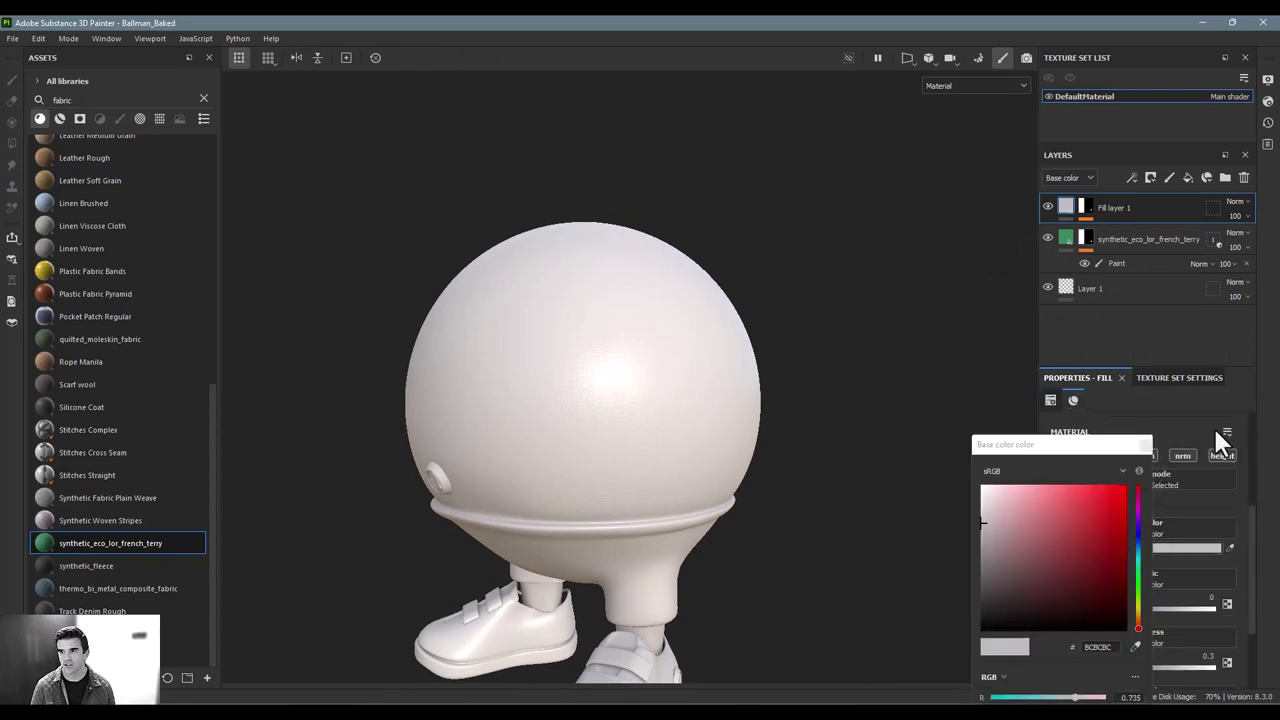
pyautogui.moveTo(1102, 523); pyautogui.dragTo(1122, 472)
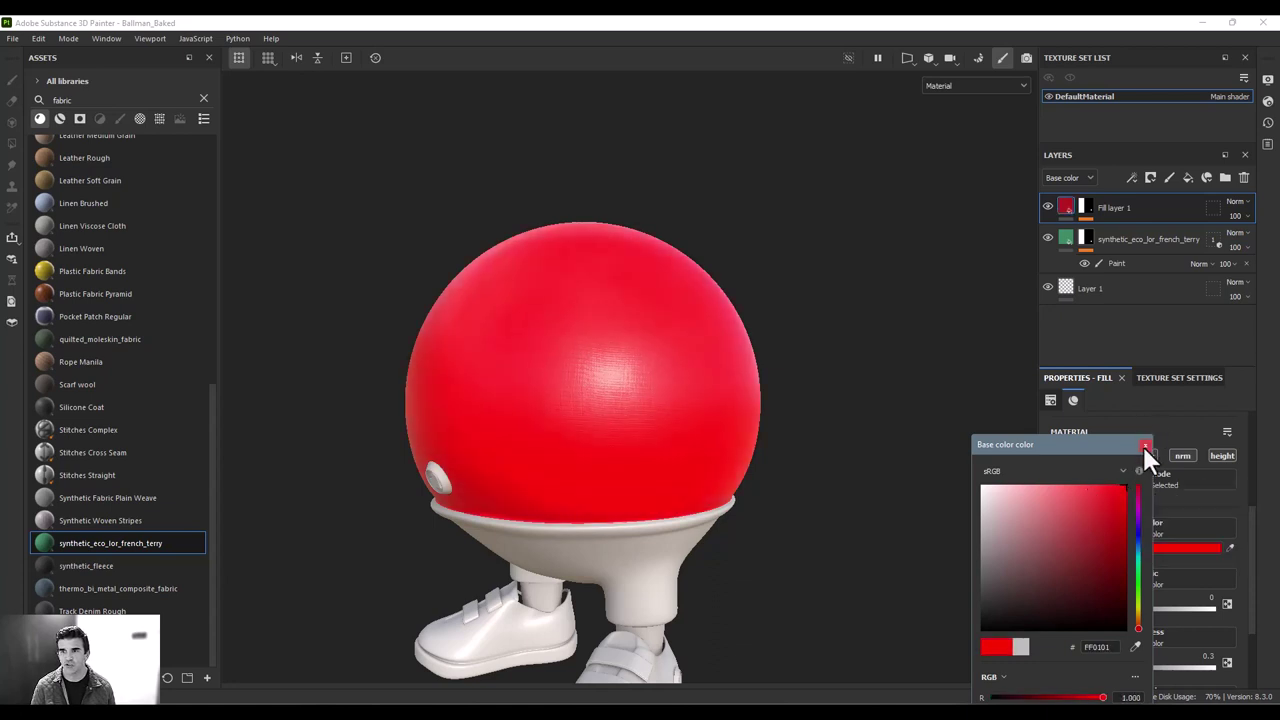
pyautogui.click(1144, 444)
pyautogui.keyDown('alt'); pyautogui.moveTo(748, 362); pyautogui.dragTo(1163, 488); pyautogui.keyUp('alt')
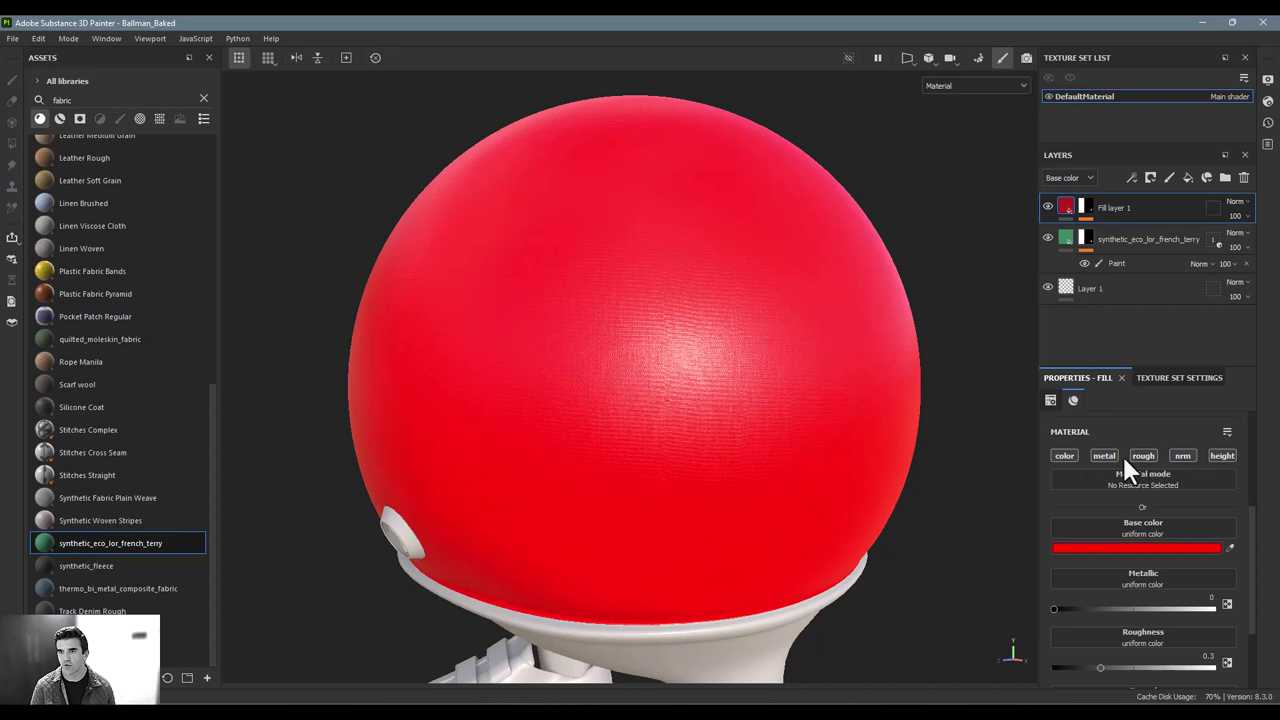
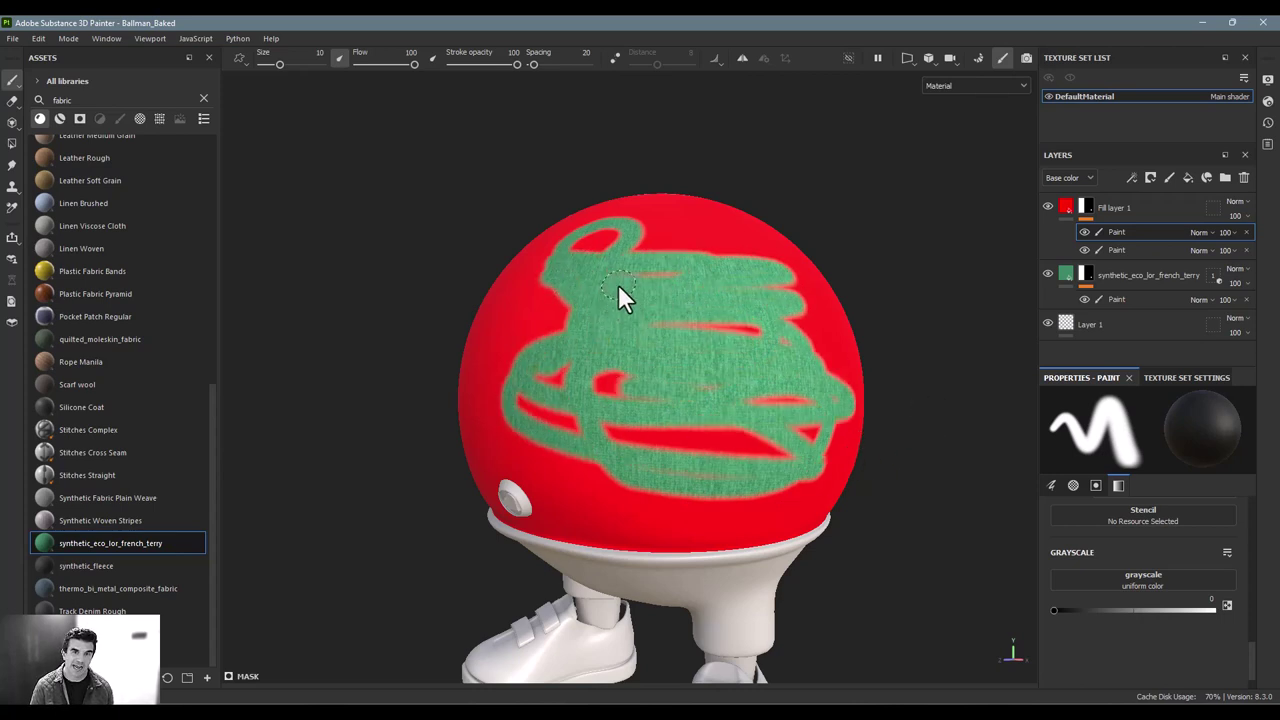
# Undo the brush strokes on the red layer's mask and delete both Paint effects from that mask.
pyautogui.hotkey('ctrl', 'z')
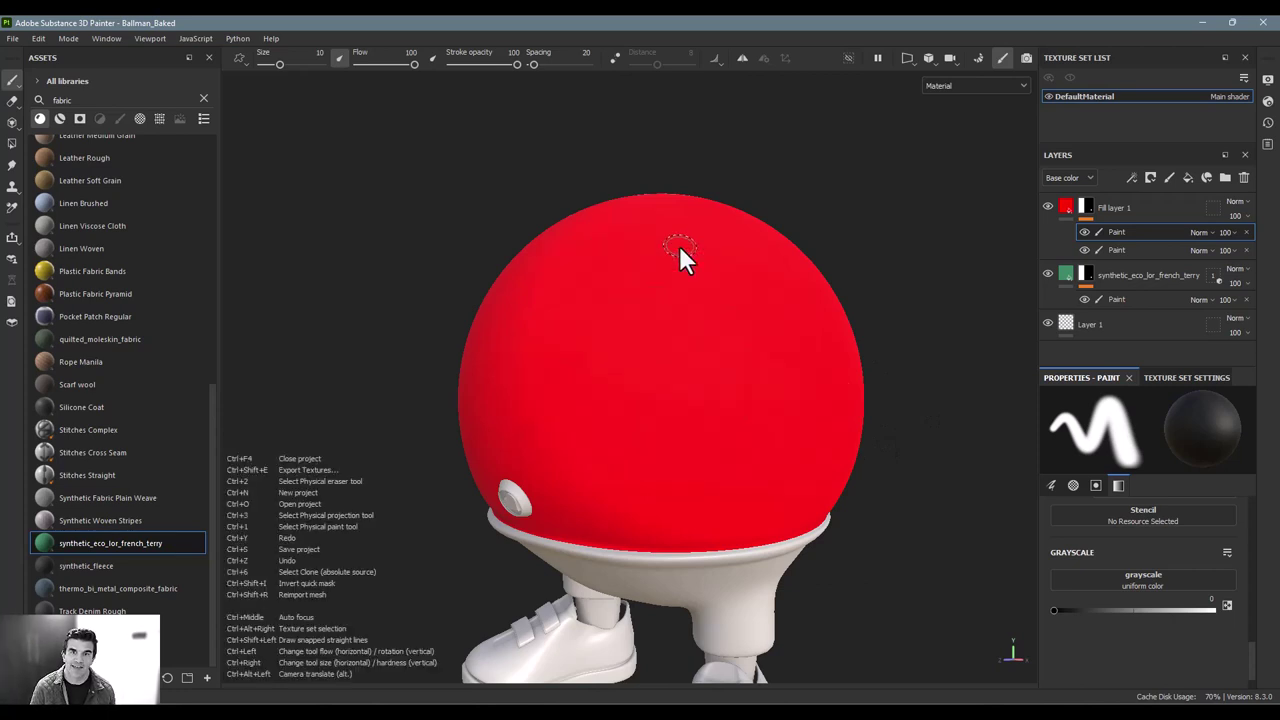
pyautogui.press('Delete')
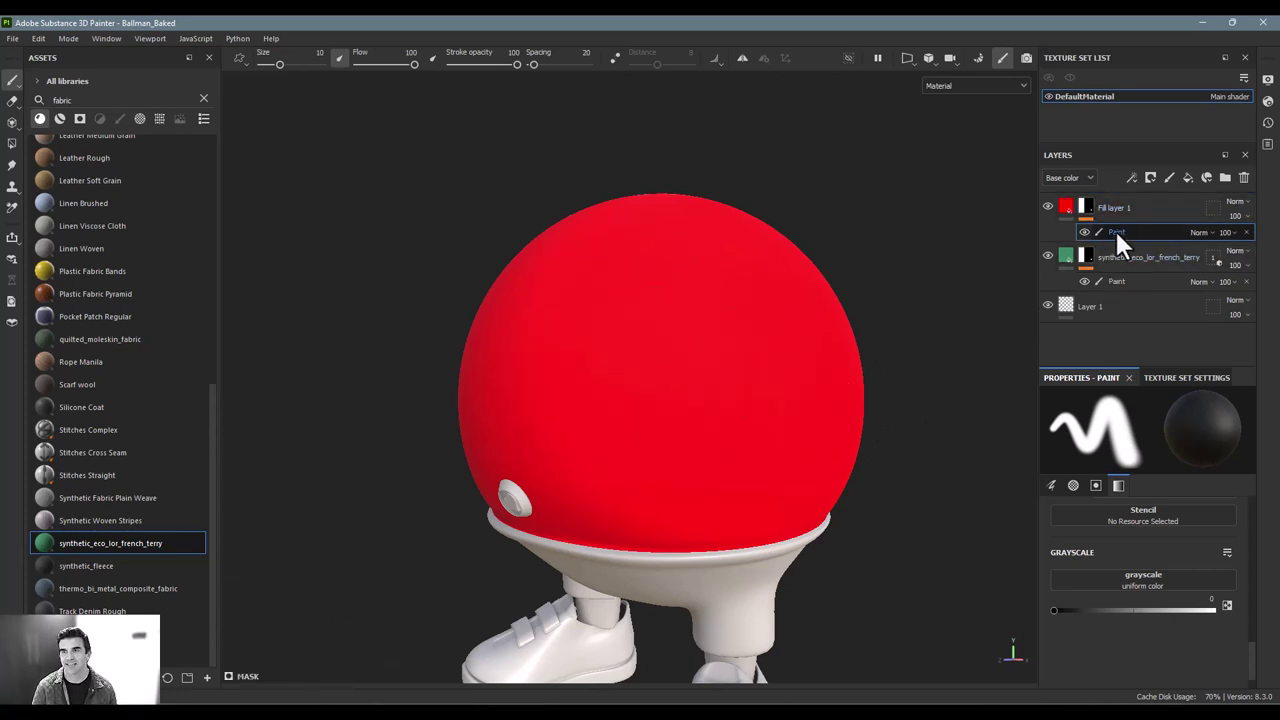
pyautogui.press('Delete')
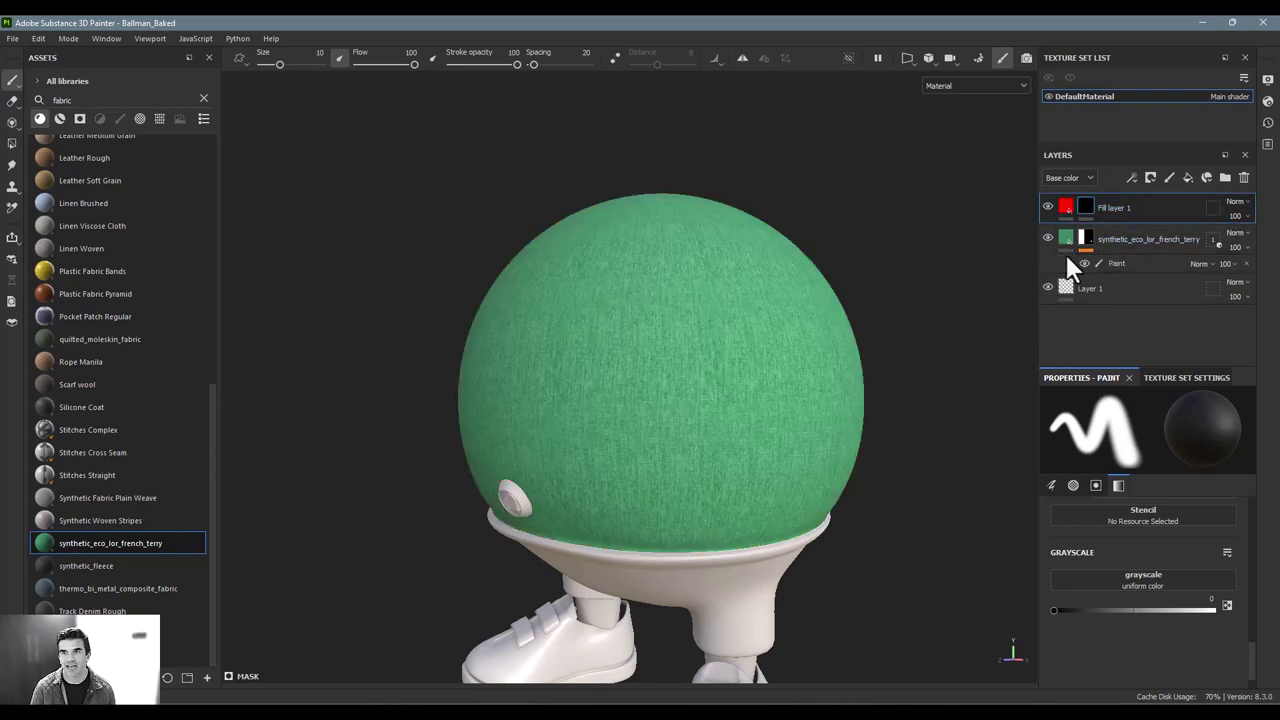
# Add a Fill effect to the red layer's black mask.
pyautogui.moveTo(697, 420)
pyautogui.keyDown('alt'); pyautogui.mouseDown()
pyautogui.moveTo(777, 397)
pyautogui.moveTo(703, 443)
pyautogui.mouseUp(); pyautogui.keyUp('alt')
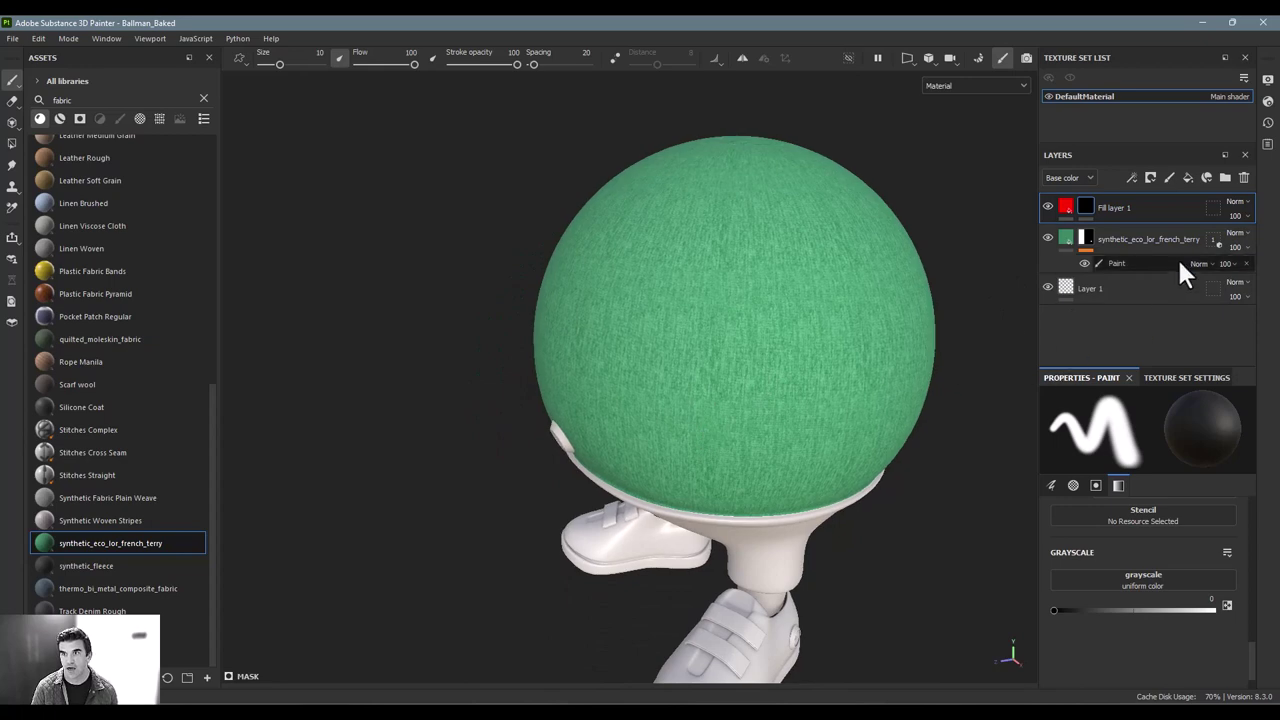
pyautogui.click(1133, 178)
pyautogui.click(1157, 223)
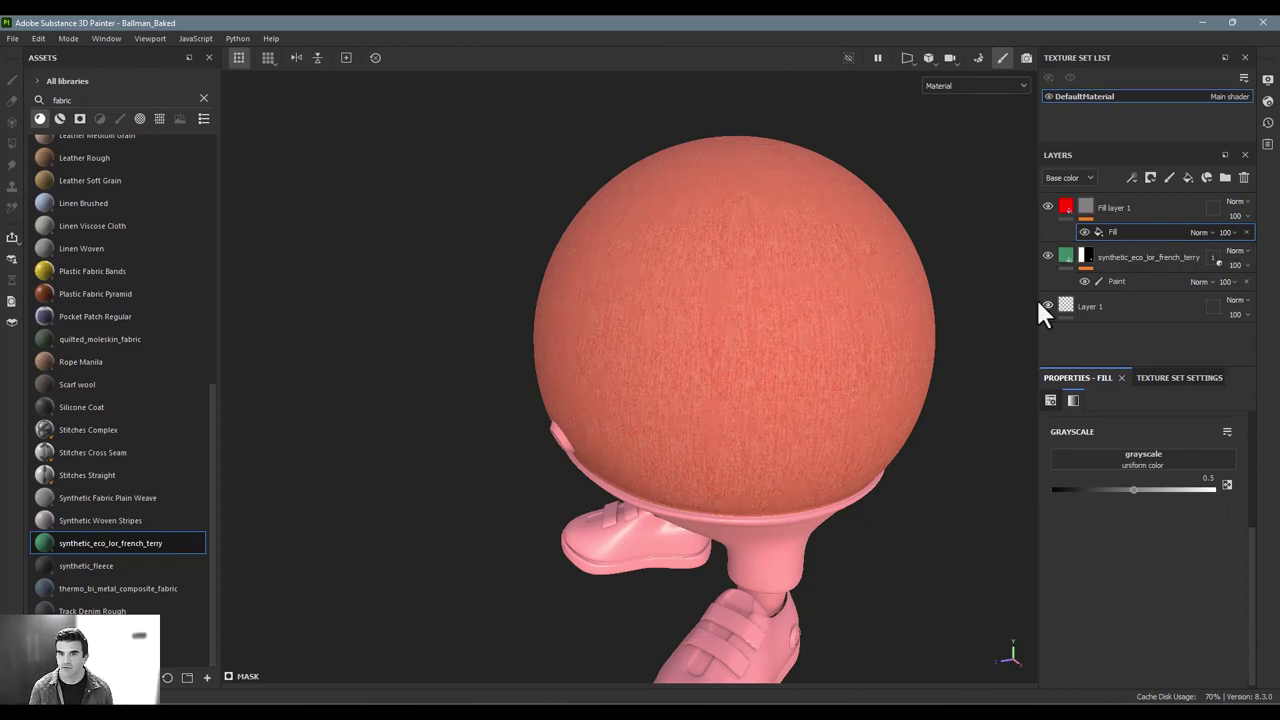
pyautogui.keyDown('alt'); pyautogui.moveTo(1000, 310); pyautogui.dragTo(790, 290); pyautogui.keyUp('alt')
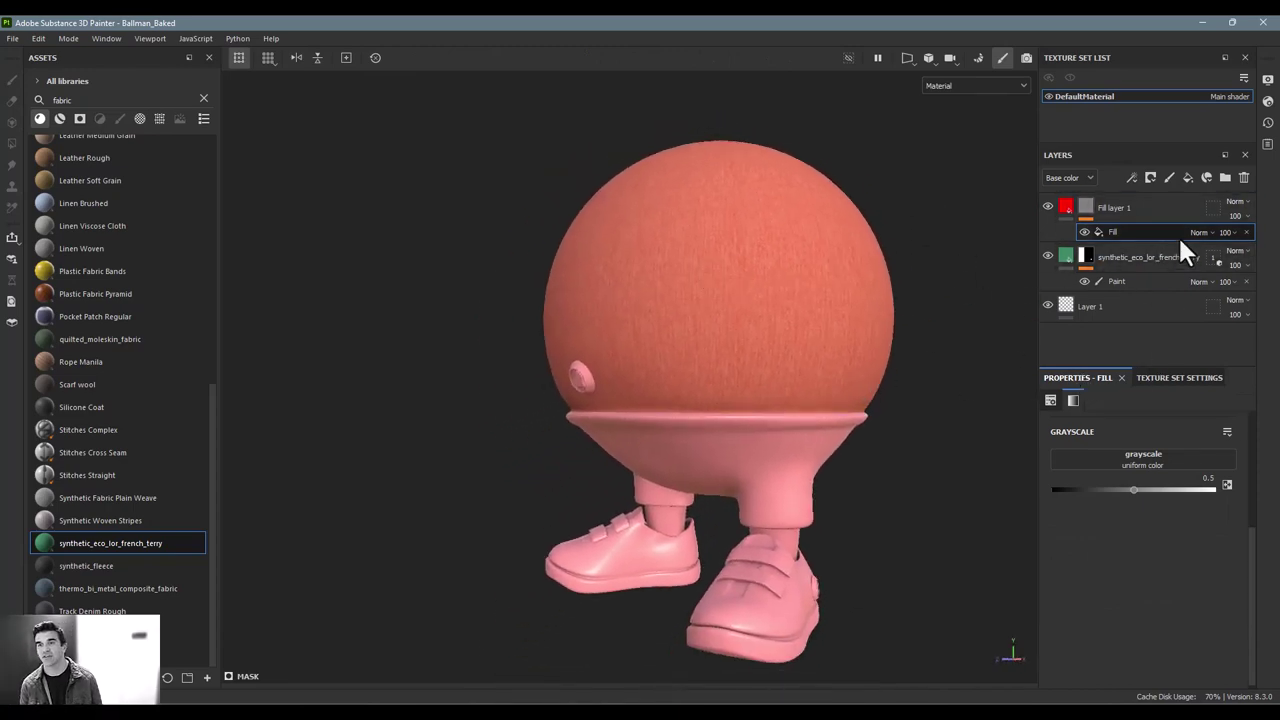
# Display the red layer's mask alone, return to the material display, and reselect the mask's Fill effect.
pyautogui.keyDown('alt'); pyautogui.click(1086, 205); pyautogui.keyUp('alt')
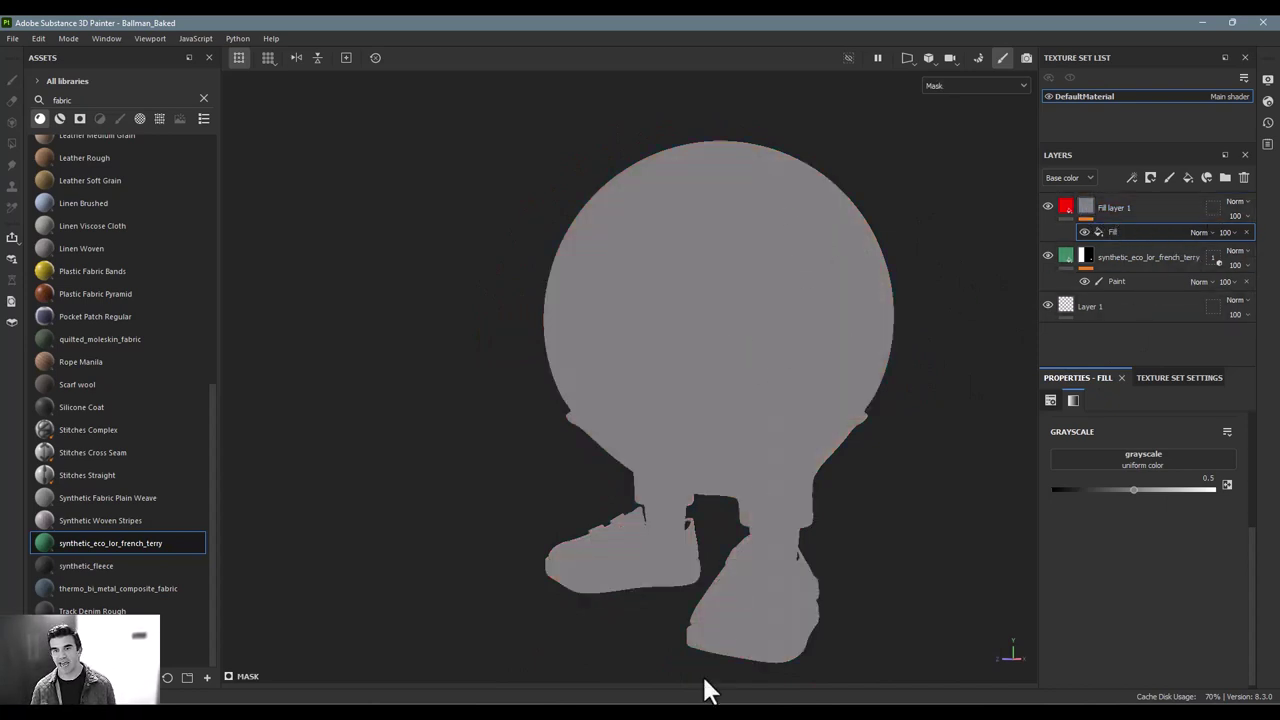
pyautogui.click(1063, 203)
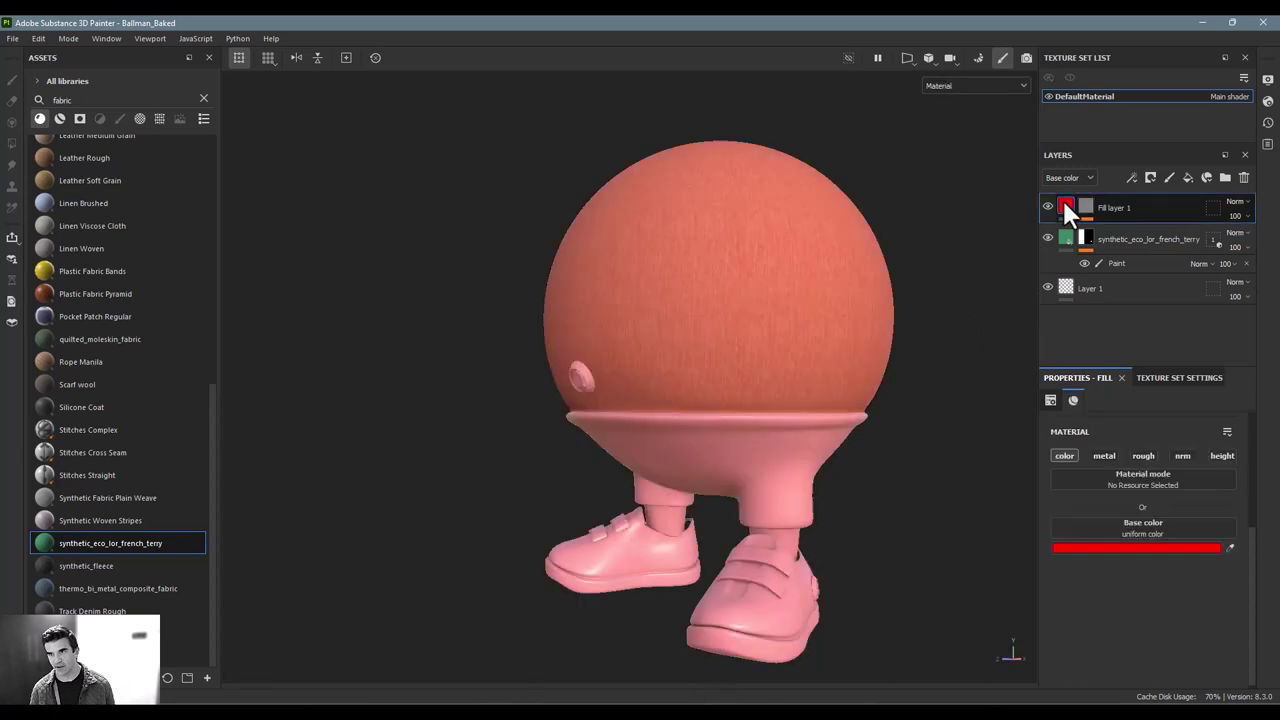
pyautogui.click(1088, 205)
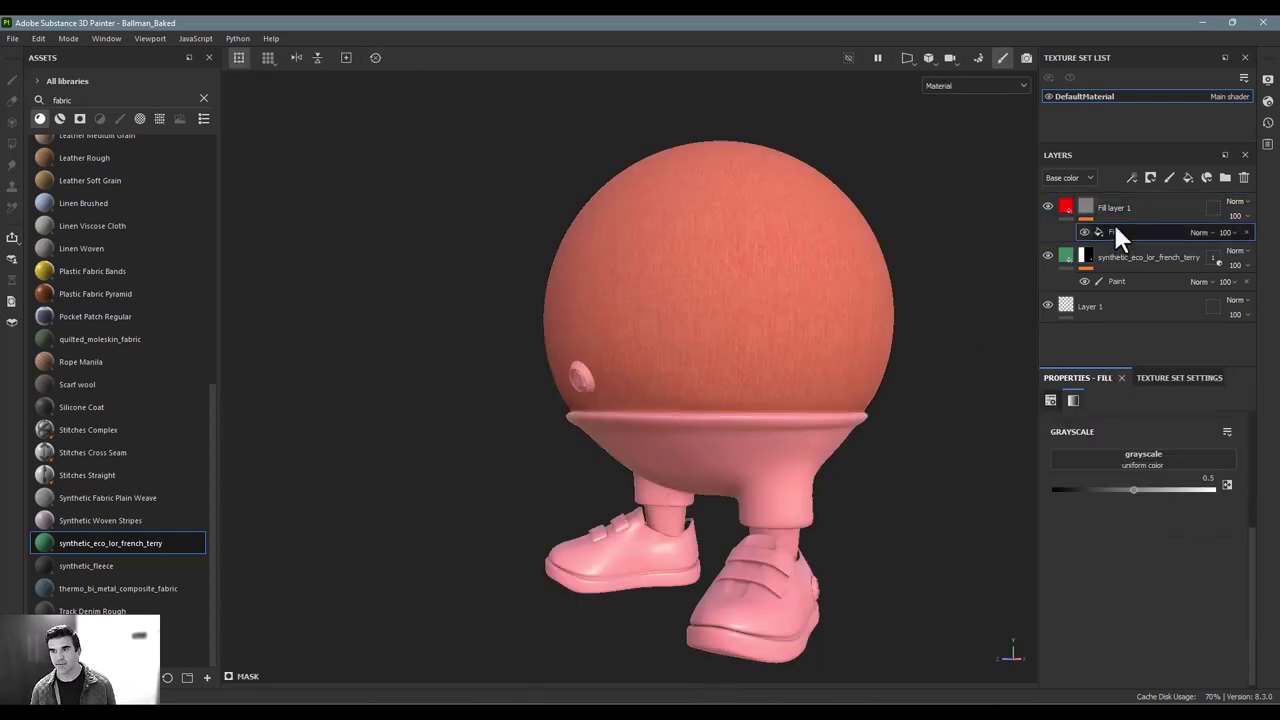
# Limit the red fill layer's geometry mask to the Body mesh, excluding the laces, shoes and hearts.
pyautogui.click(1212, 205)
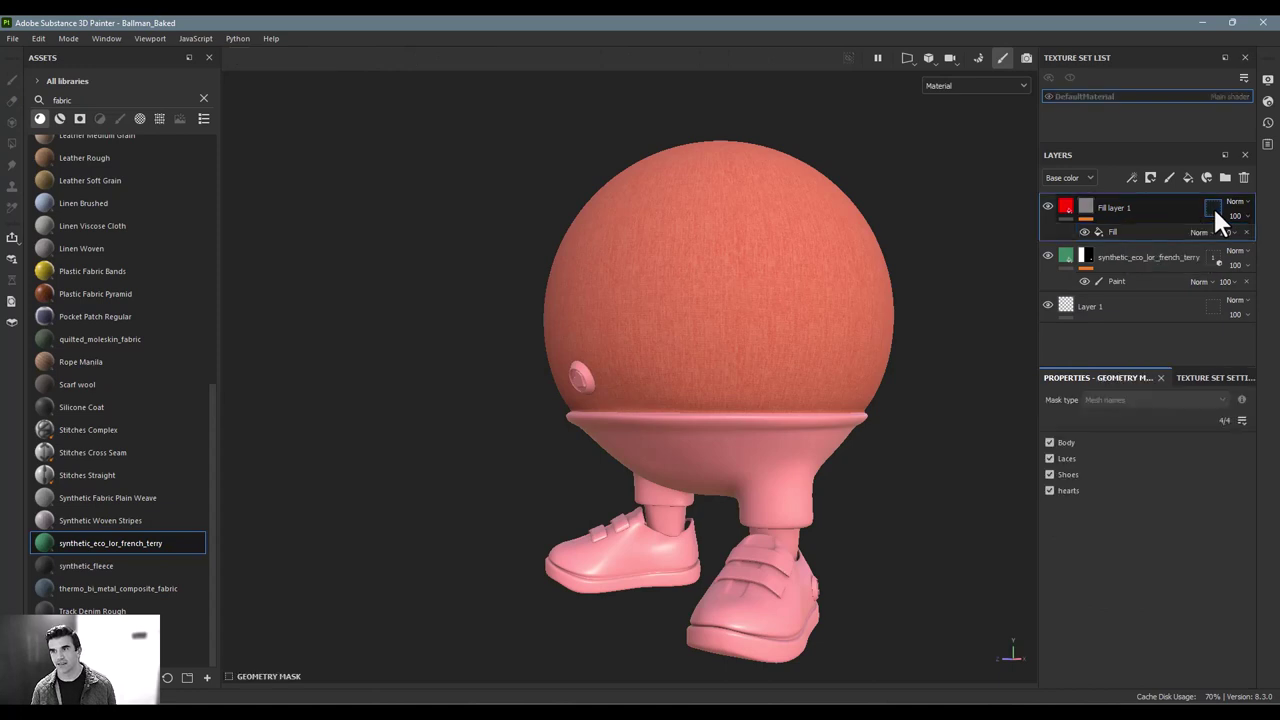
pyautogui.click(1050, 458)
pyautogui.click(1050, 474)
pyautogui.click(1064, 206)
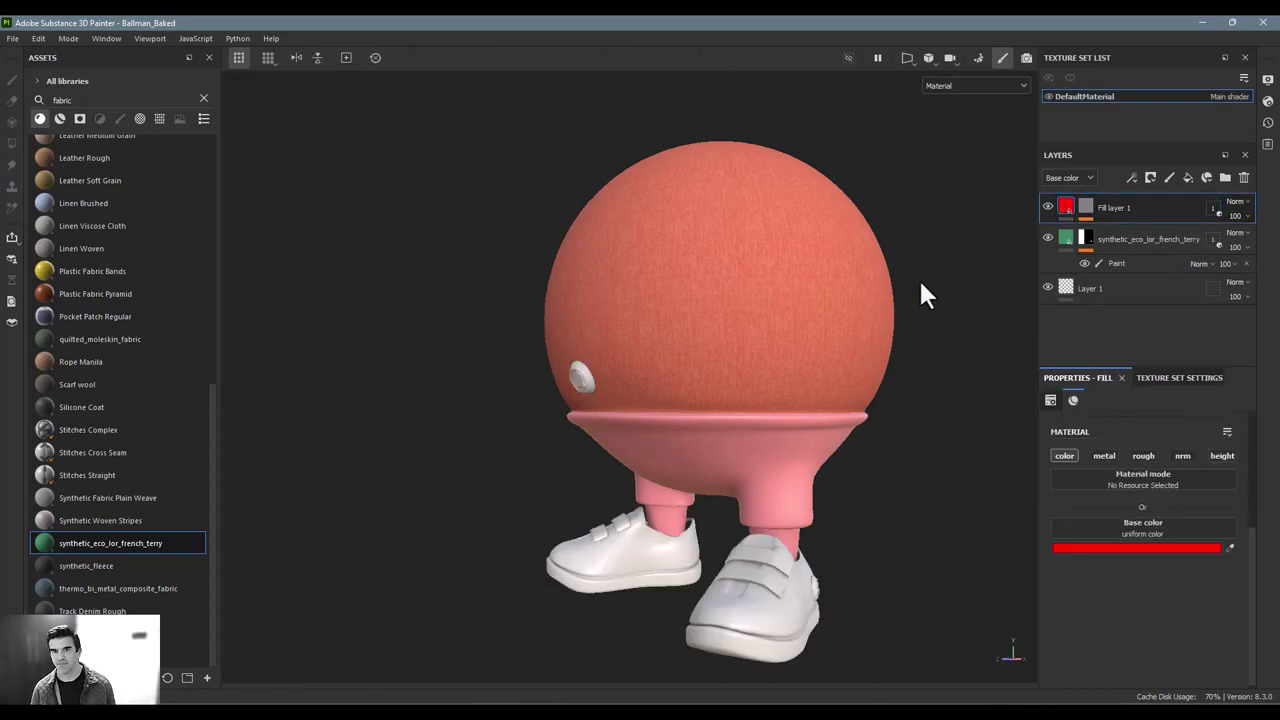
pyautogui.moveTo(920, 283)
pyautogui.keyDown('alt'); pyautogui.mouseDown()
pyautogui.moveTo(766, 268)
pyautogui.moveTo(820, 474)
pyautogui.moveTo(1036, 460)
pyautogui.moveTo(1009, 451)
pyautogui.moveTo(896, 490)
pyautogui.mouseUp(); pyautogui.keyUp('alt')
# Copy the Paint effect from the green fabric layer's mask into the red layer's mask, above its Fill effect.
pyautogui.click(1117, 263)
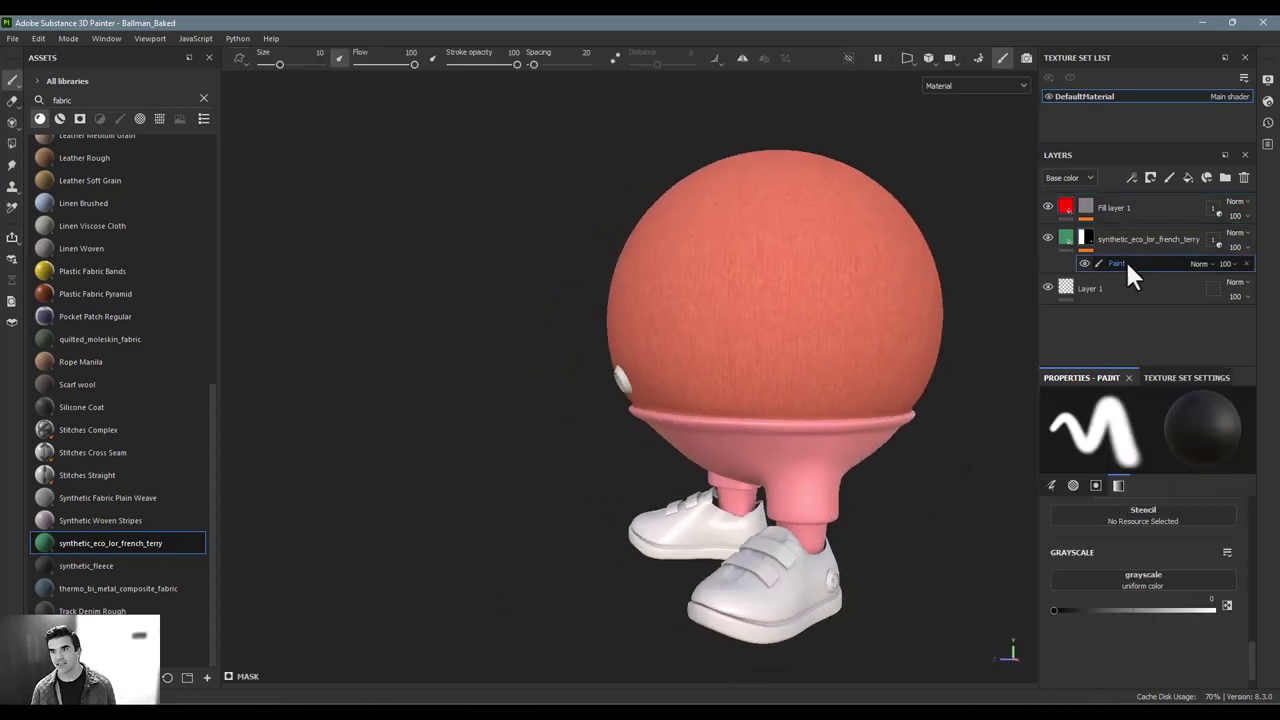
pyautogui.click(1090, 203)
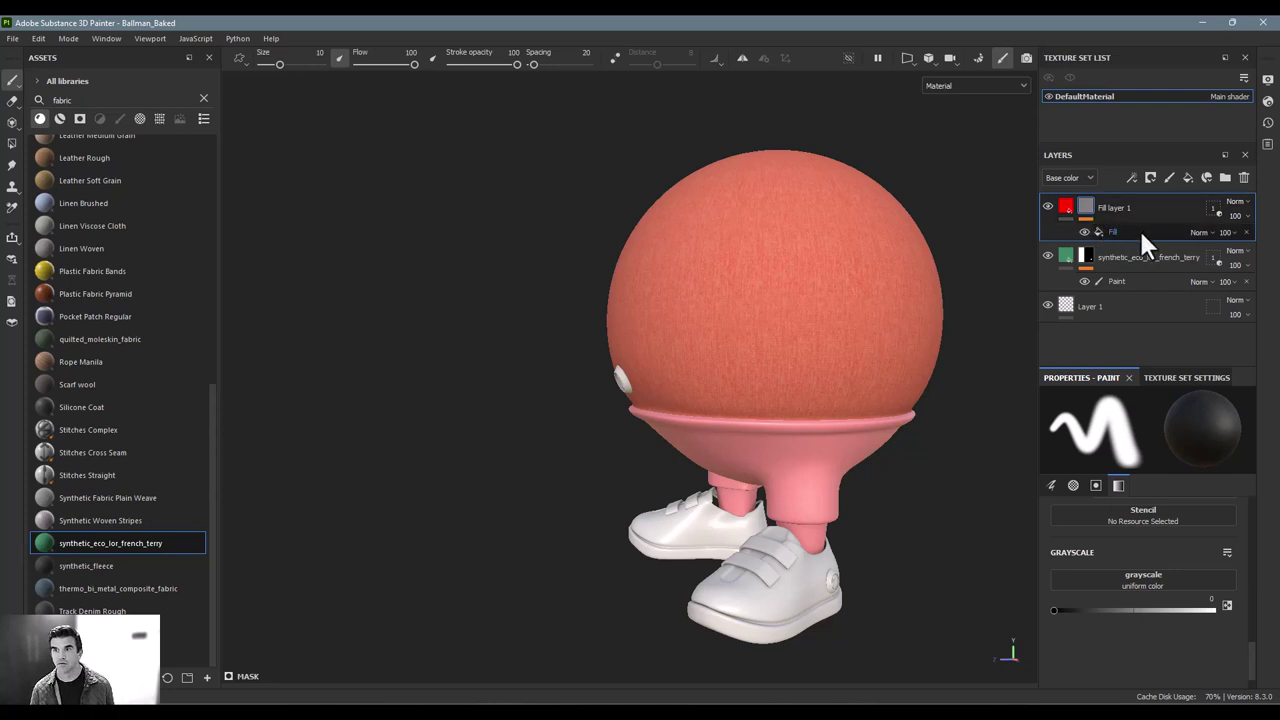
pyautogui.click(1139, 228)
pyautogui.click(1133, 280)
pyautogui.moveTo(1131, 276); pyautogui.dragTo(1121, 227)
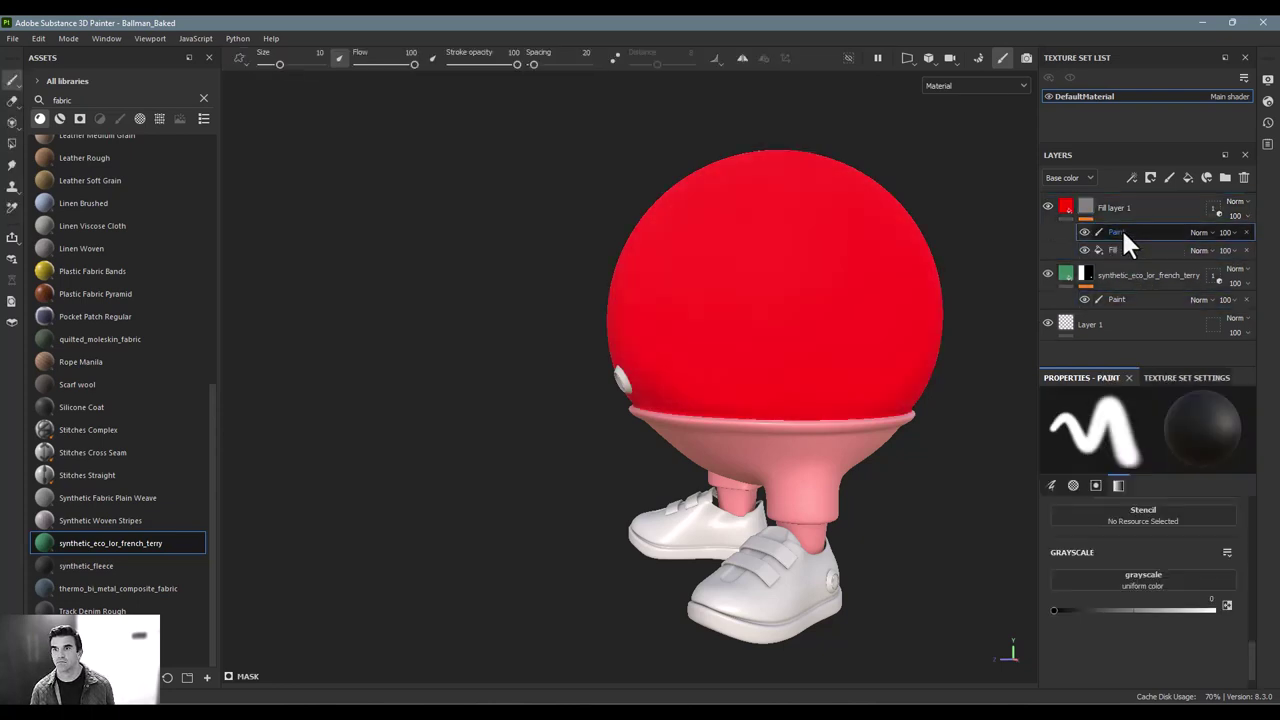
pyautogui.keyDown('alt'); pyautogui.moveTo(841, 351); pyautogui.dragTo(810, 369); pyautogui.keyUp('alt')
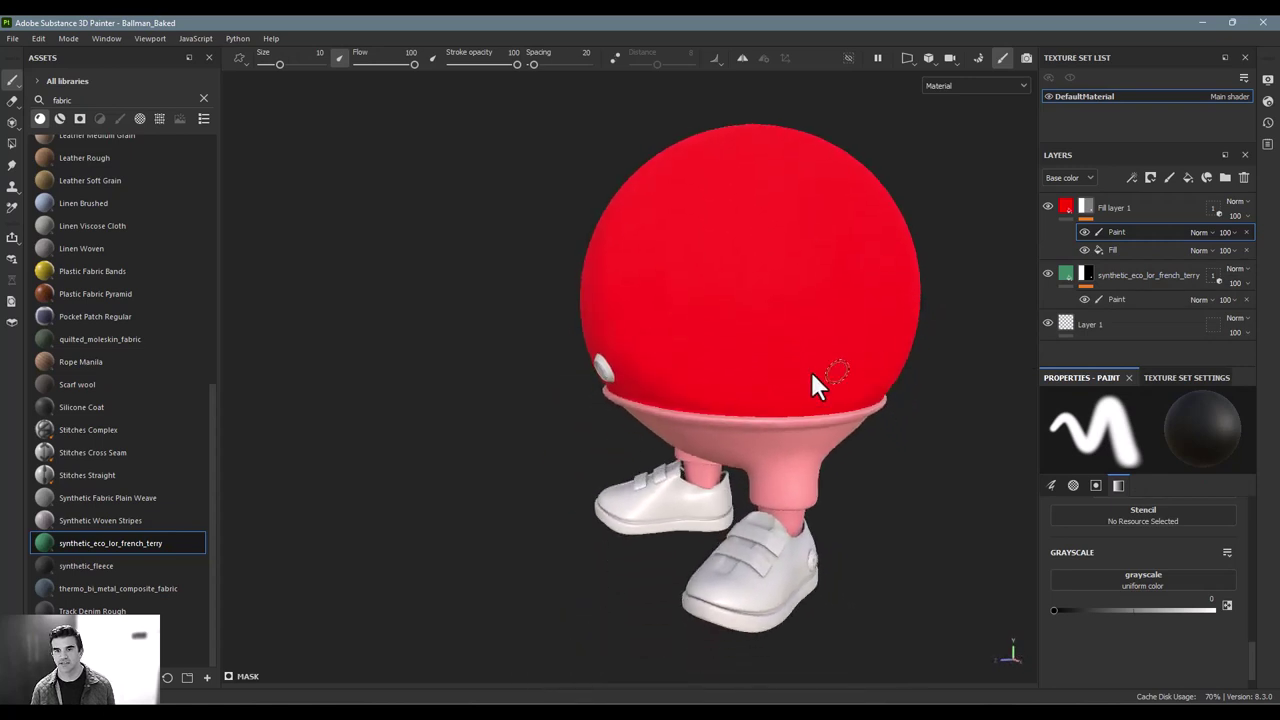
pyautogui.keyDown('alt'); pyautogui.moveTo(860, 333); pyautogui.dragTo(689, 443); pyautogui.keyUp('alt')
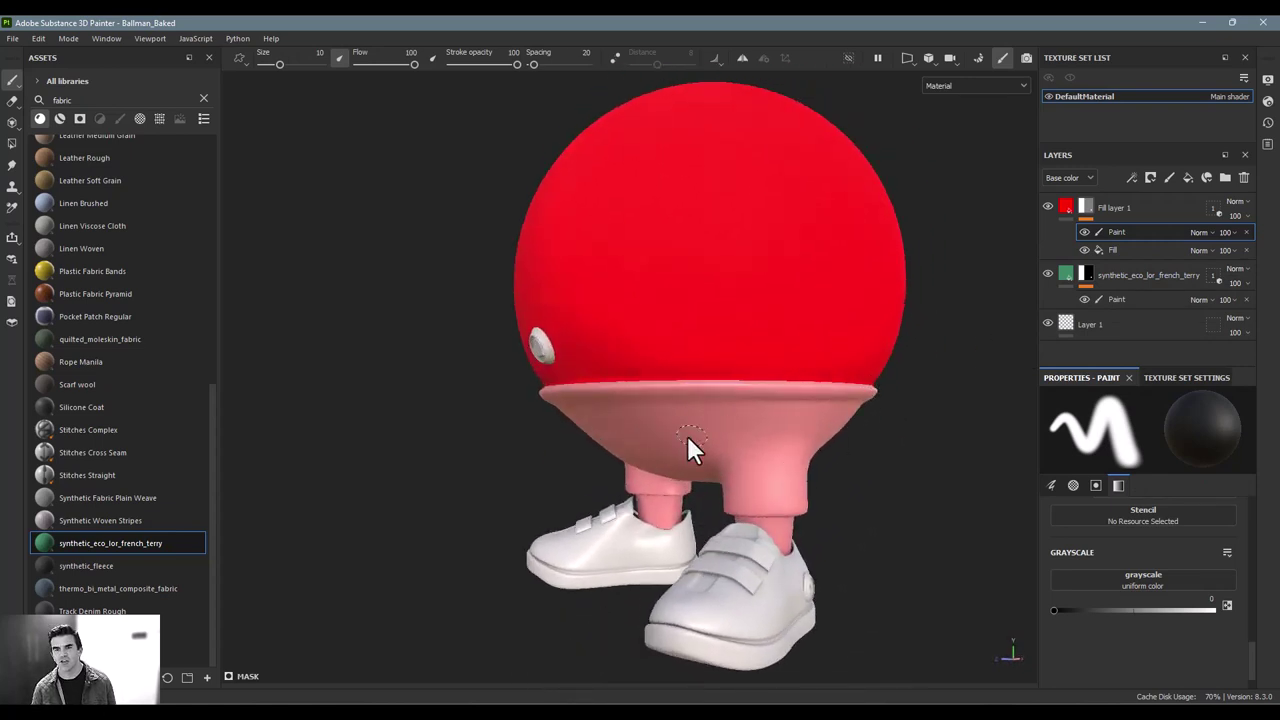
# Toggle the Fill effect in the red layer's mask and try the Paint effect above it in Multiply blending mode.
pyautogui.click(1087, 246)
pyautogui.click(1087, 246)
pyautogui.click(1087, 246)
pyautogui.click(1087, 246)
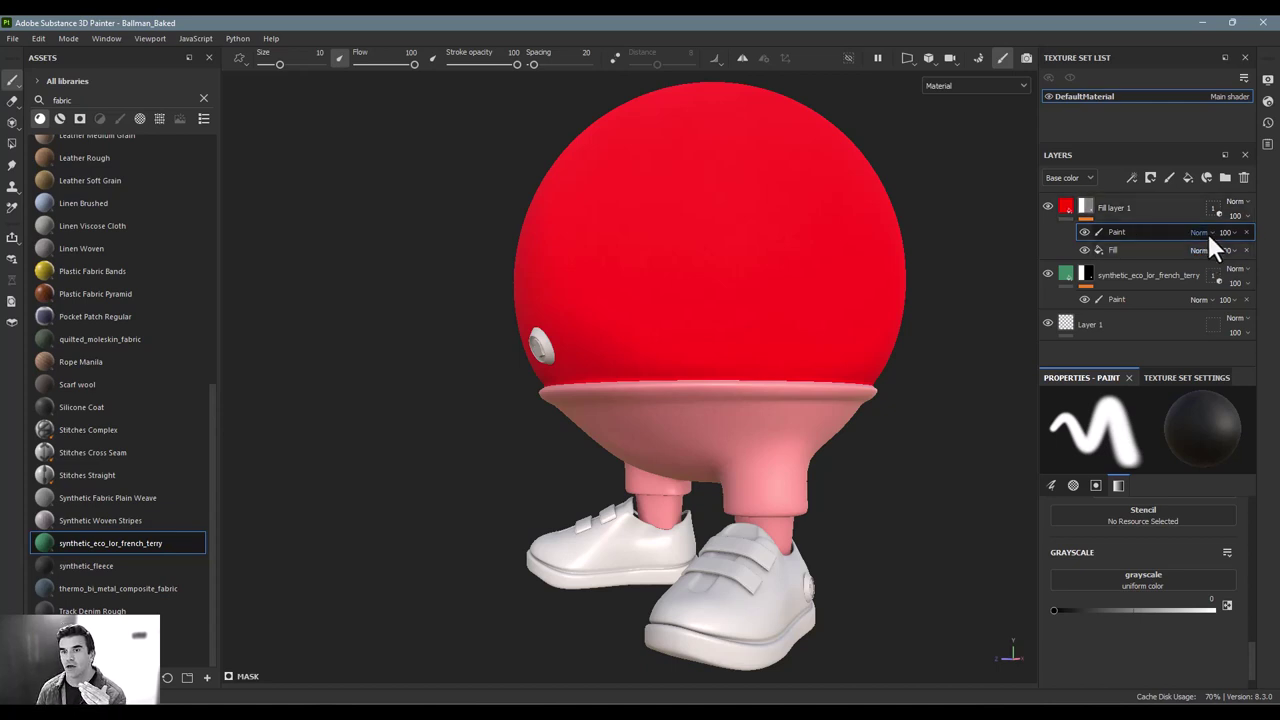
pyautogui.moveTo(1162, 250)
pyautogui.mouseDown()
pyautogui.moveTo(1116, 225)
pyautogui.moveTo(1163, 243)
pyautogui.moveTo(1120, 250)
pyautogui.mouseUp()
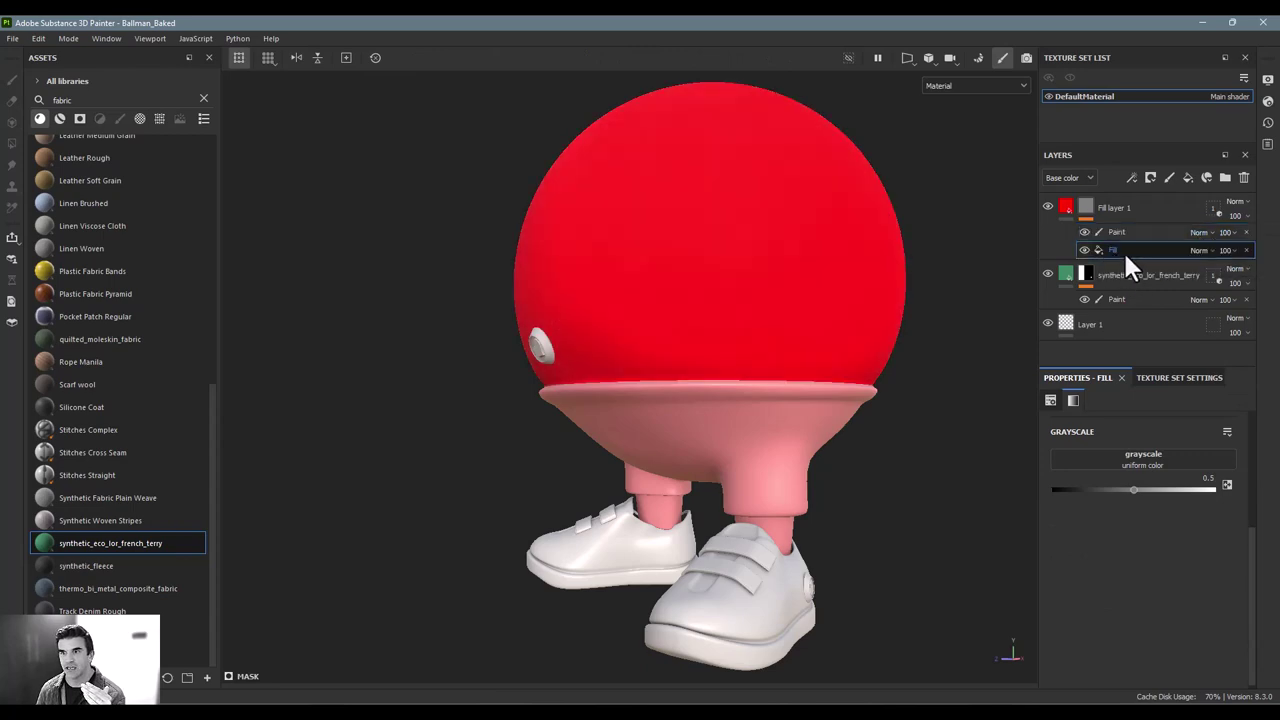
pyautogui.click(1197, 232)
pyautogui.click(1197, 294)
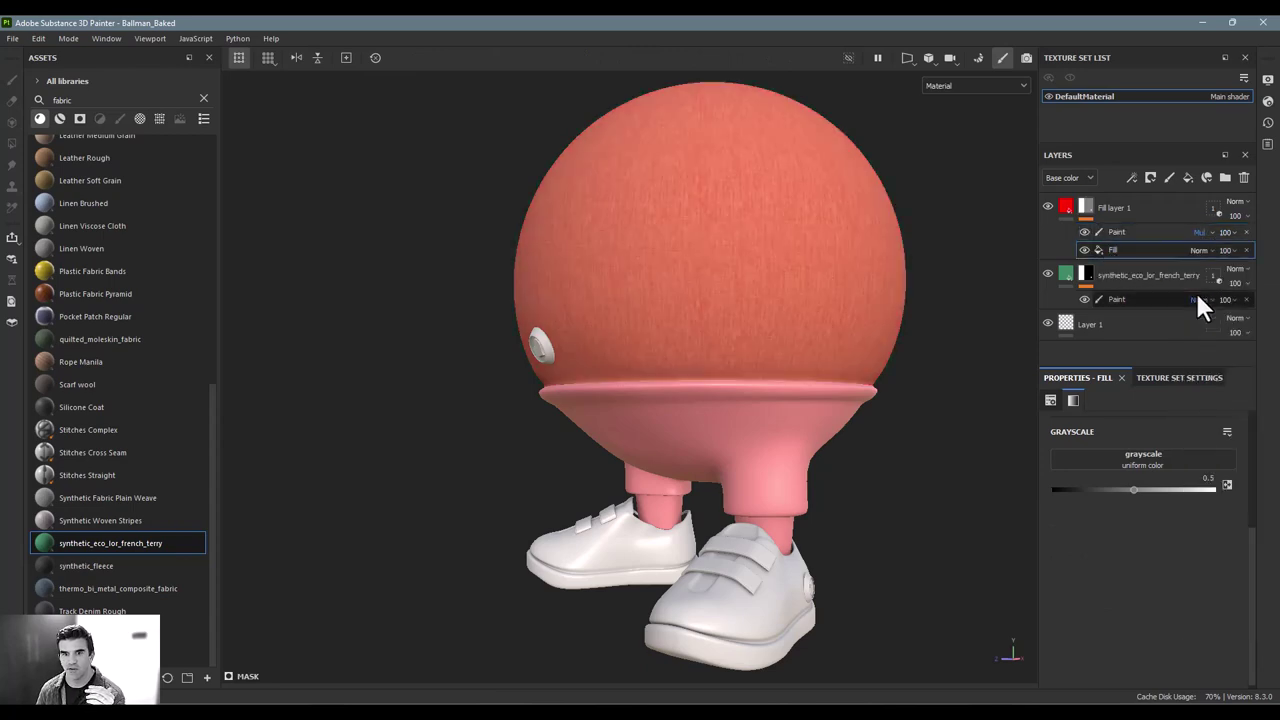
# Place the Fill effect above the Paint effect in the red layer's mask, with Fill set to Multiply and Paint to Normal.
pyautogui.moveTo(1175, 249)
pyautogui.mouseDown()
pyautogui.moveTo(1164, 225)
pyautogui.moveTo(1175, 232)
pyautogui.mouseUp()
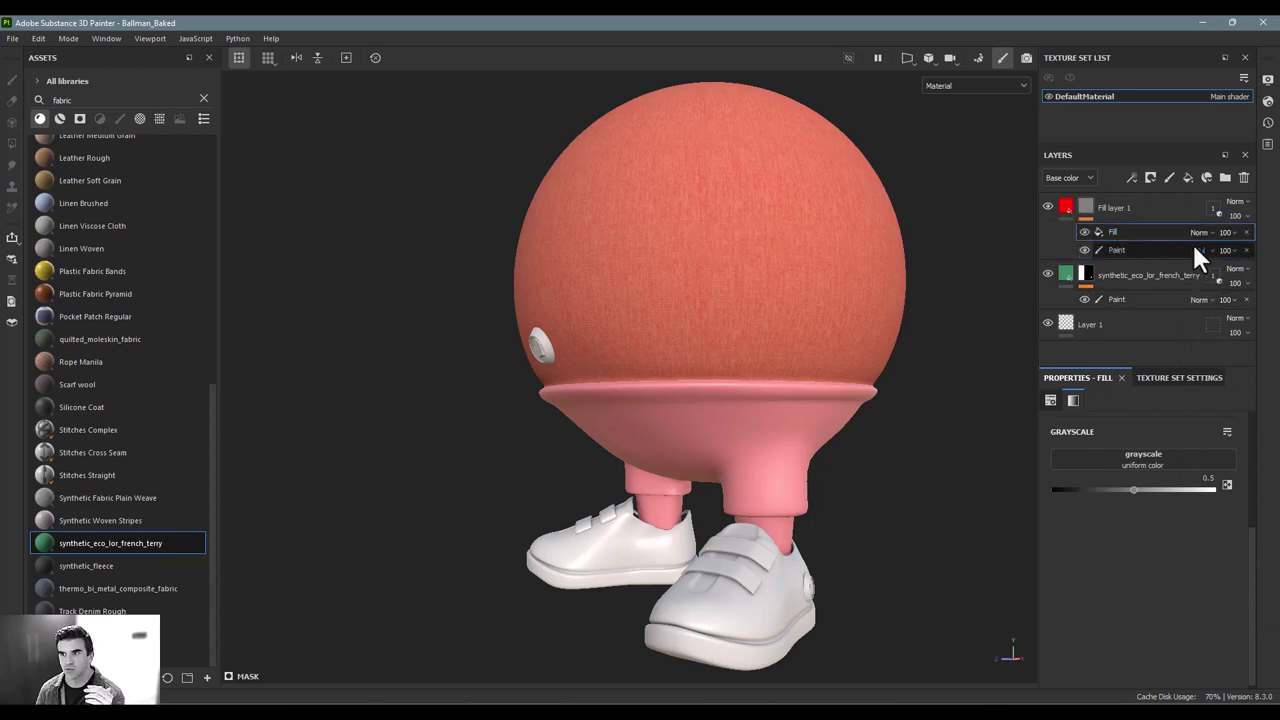
pyautogui.click(1199, 232)
pyautogui.click(1207, 294)
pyautogui.click(1196, 250)
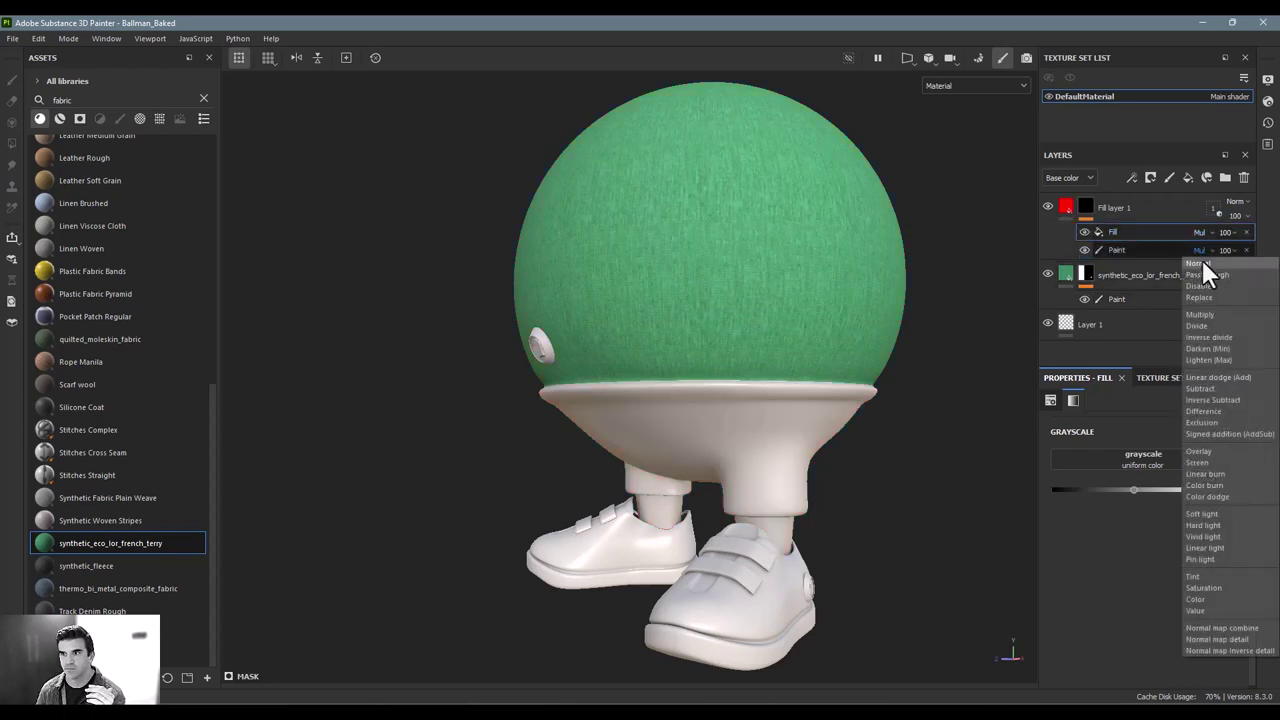
pyautogui.click(1202, 262)
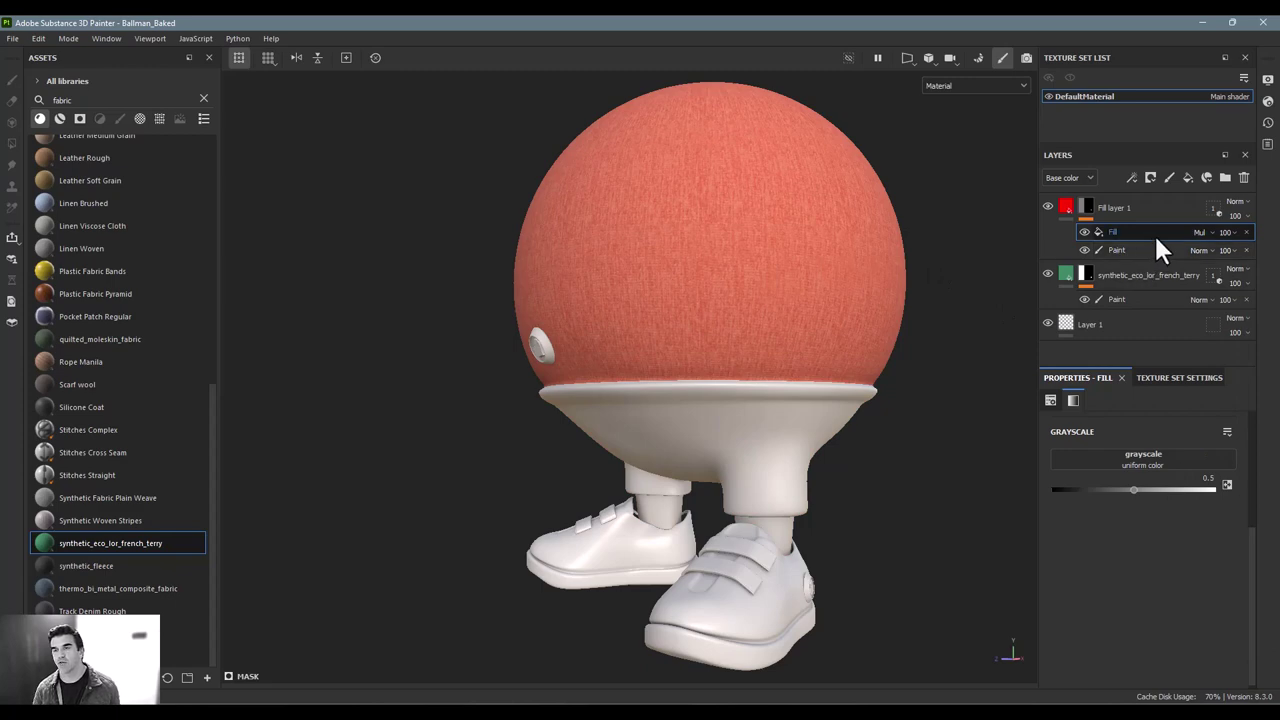
# Compare the model with the multiplied Fill effect hidden and shown.
pyautogui.click(1084, 232)
pyautogui.keyDown('alt'); pyautogui.moveTo(769, 263); pyautogui.dragTo(1110, 272); pyautogui.keyUp('alt')
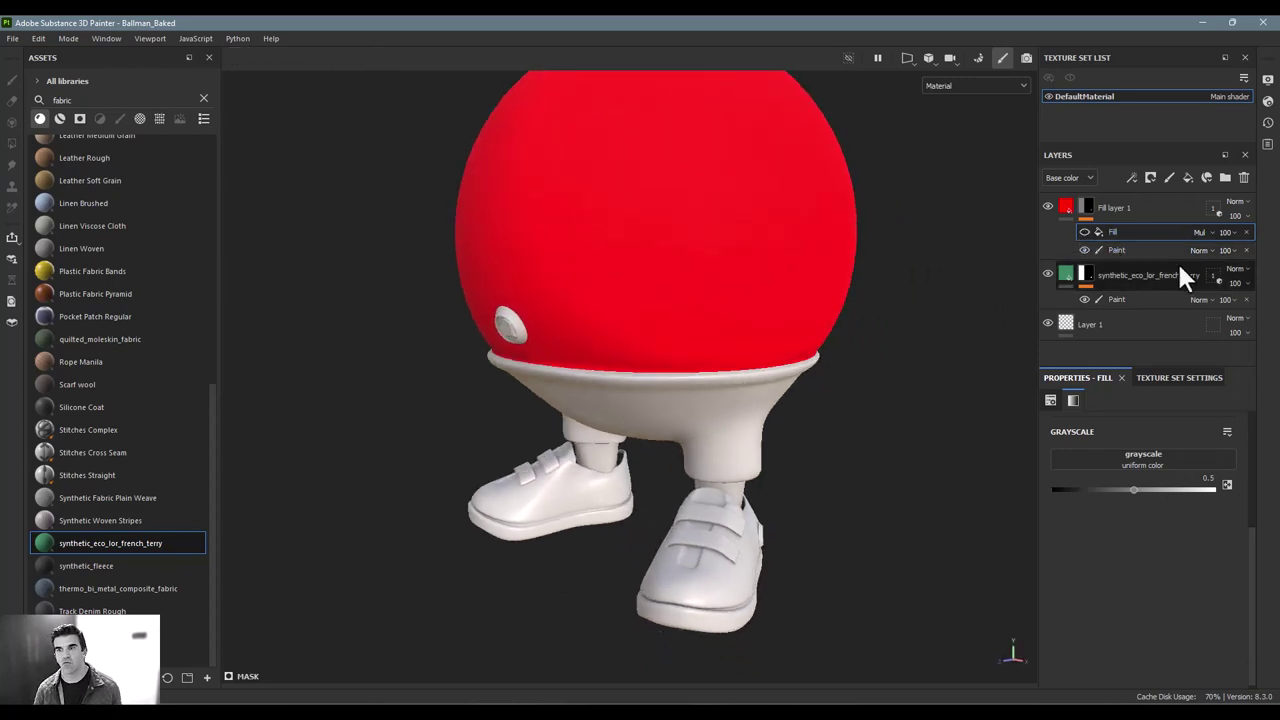
pyautogui.click(1085, 231)
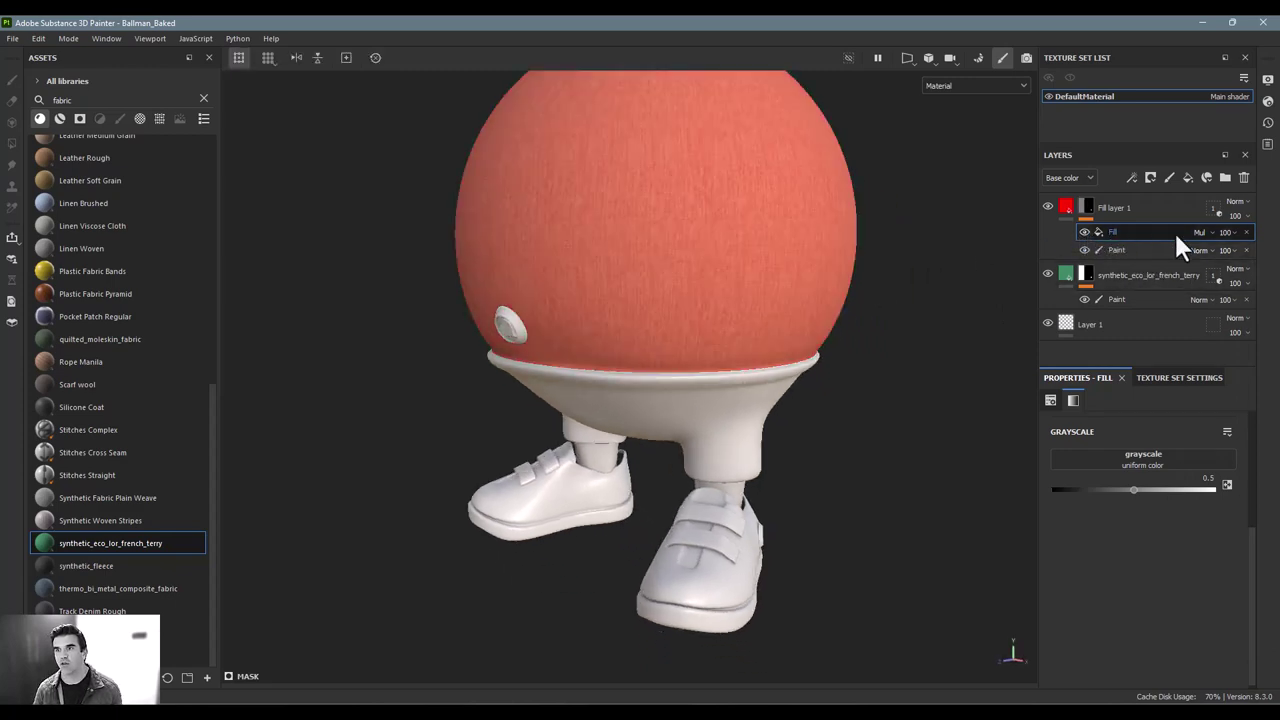
pyautogui.keyDown('alt'); pyautogui.moveTo(869, 268); pyautogui.dragTo(771, 249); pyautogui.keyUp('alt')
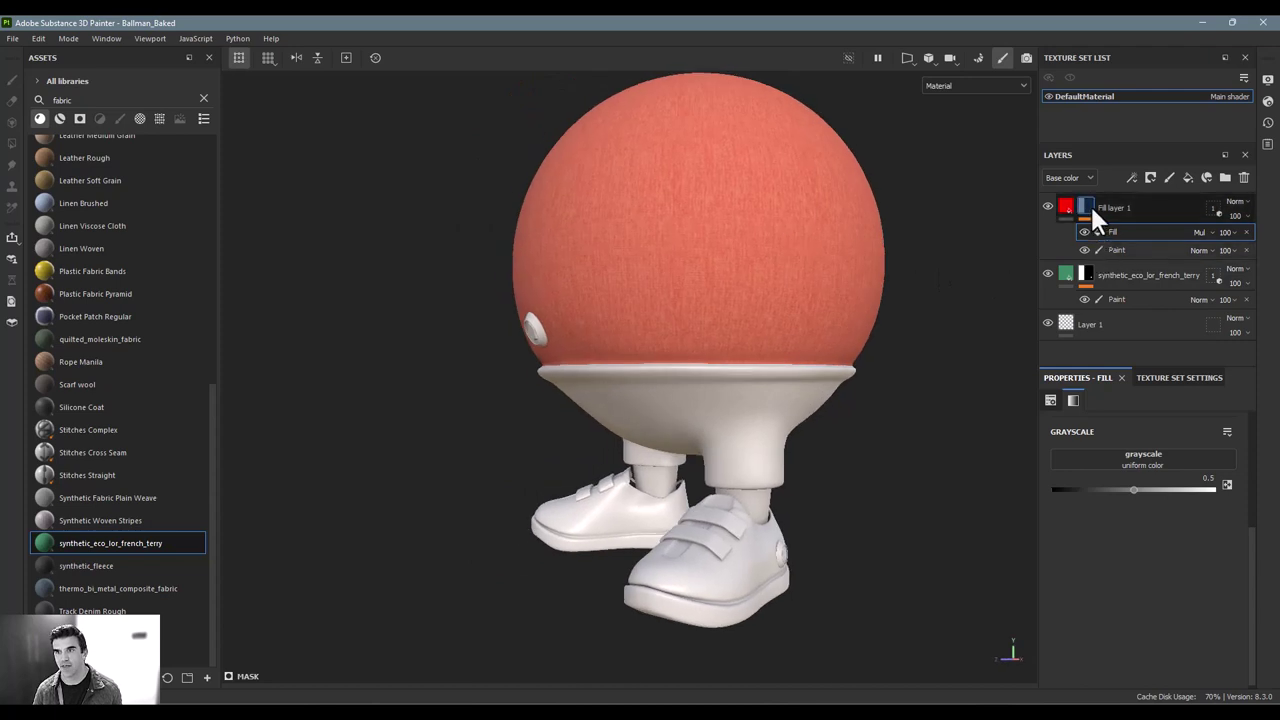
# Display the red layer's mask alone, toggle its effects to compare their influence, and return to the material display.
pyautogui.keyDown('alt'); pyautogui.click(1088, 206); pyautogui.keyUp('alt')
pyautogui.click(1084, 232)
pyautogui.click(1084, 232)
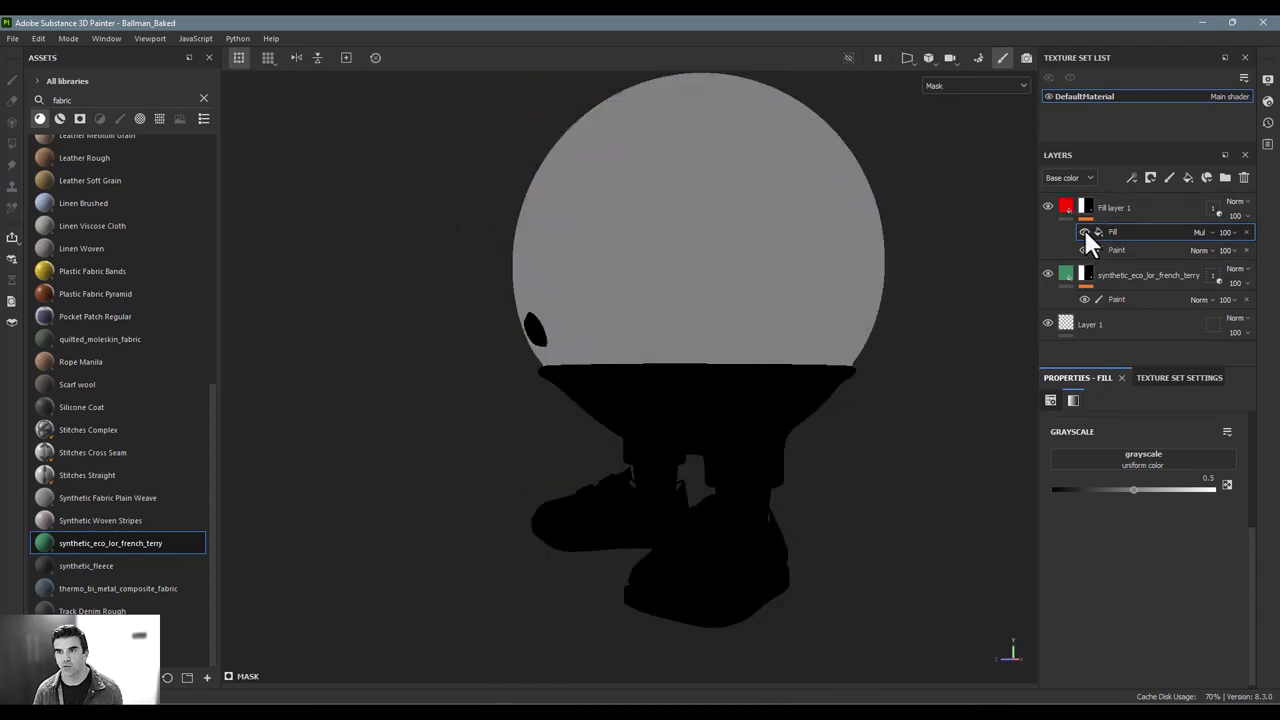
pyautogui.click(1084, 250)
pyautogui.click(1084, 232)
pyautogui.click(1084, 231)
pyautogui.click(1084, 231)
pyautogui.click(1064, 205)
pyautogui.keyDown('alt'); pyautogui.moveTo(822, 212); pyautogui.dragTo(853, 230); pyautogui.keyUp('alt')
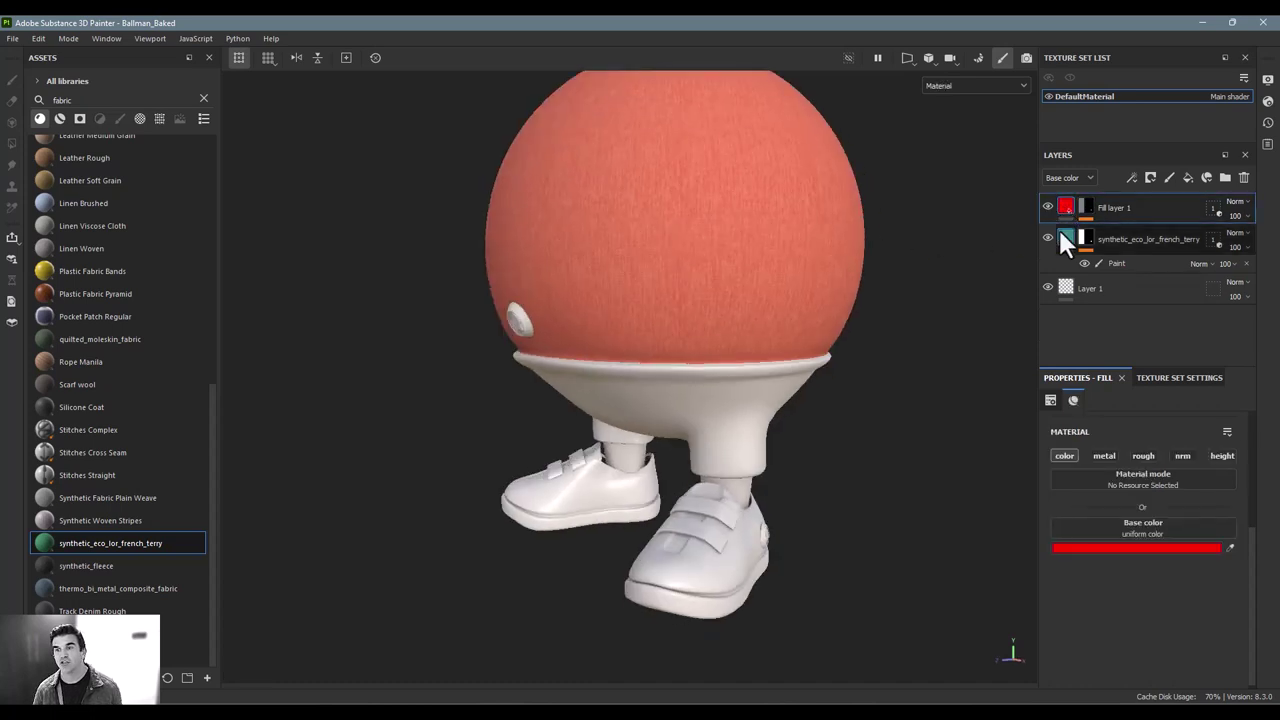
# Assign the AdobeStock_300411061 texture from the asset library to the grayscale of the red layer's mask Fill effect.
pyautogui.click(1086, 208)
pyautogui.click(1125, 248)
pyautogui.click(1125, 233)
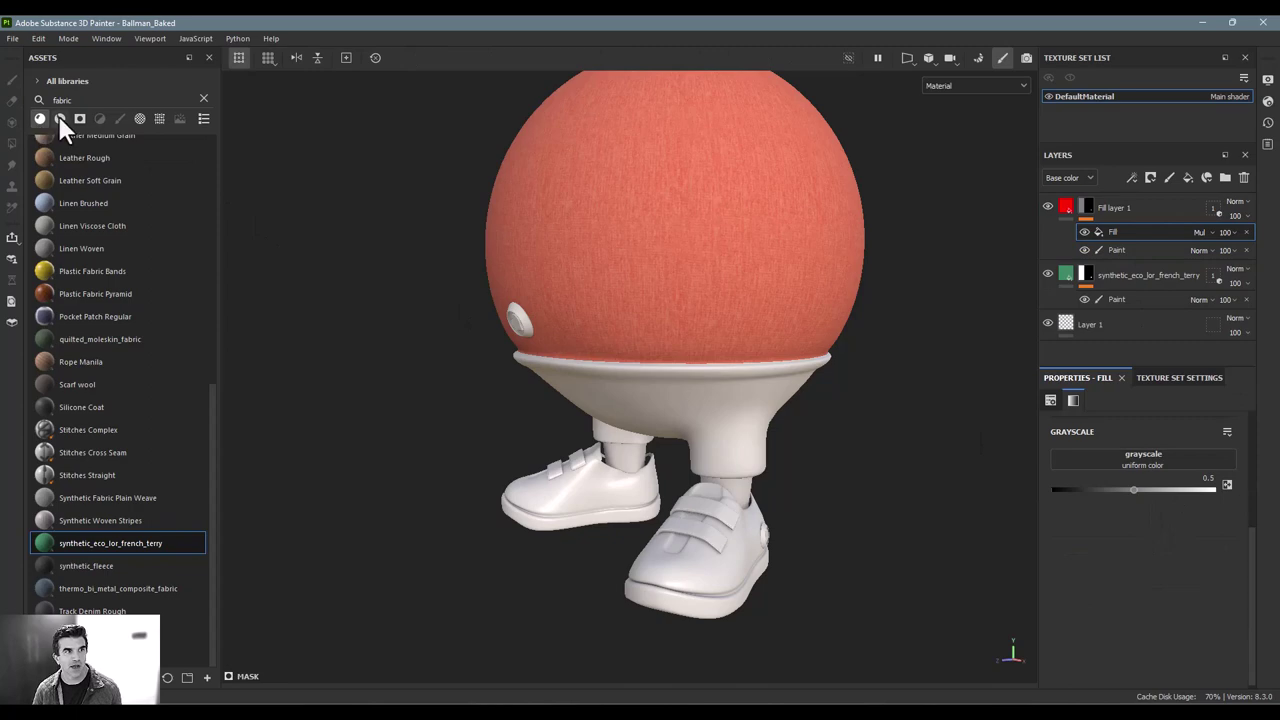
pyautogui.click(204, 98)
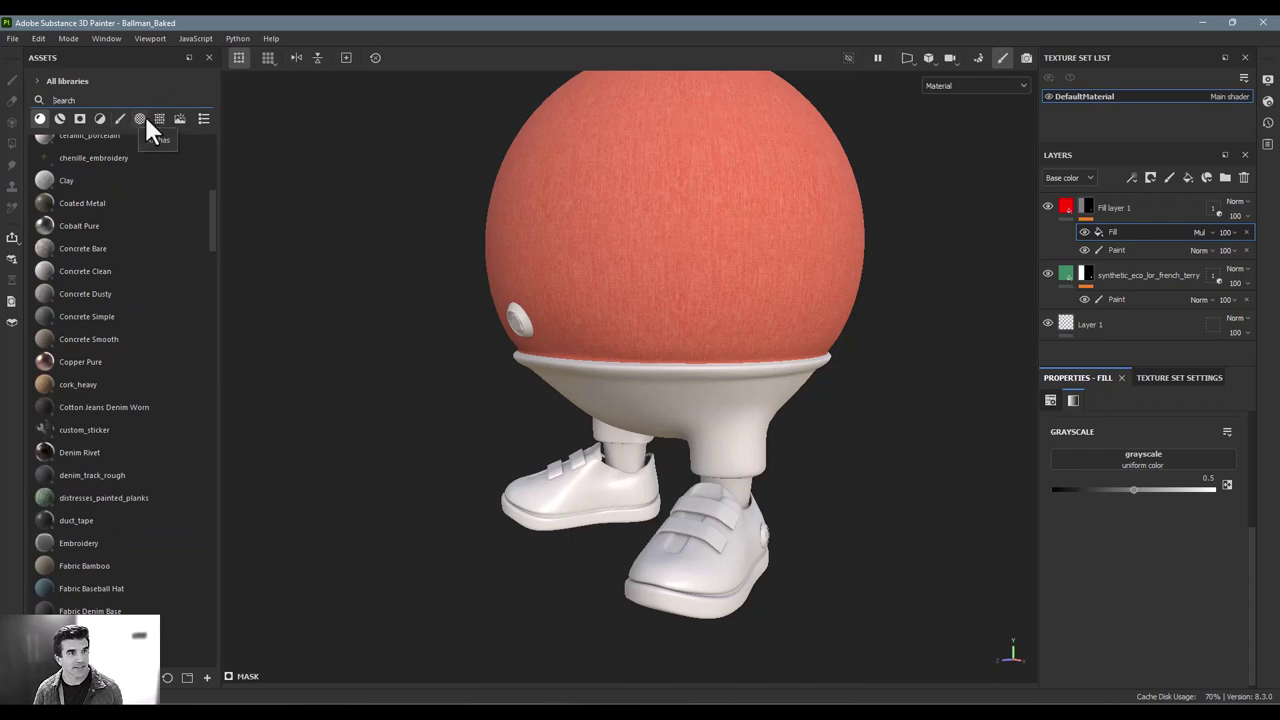
pyautogui.click(139, 118)
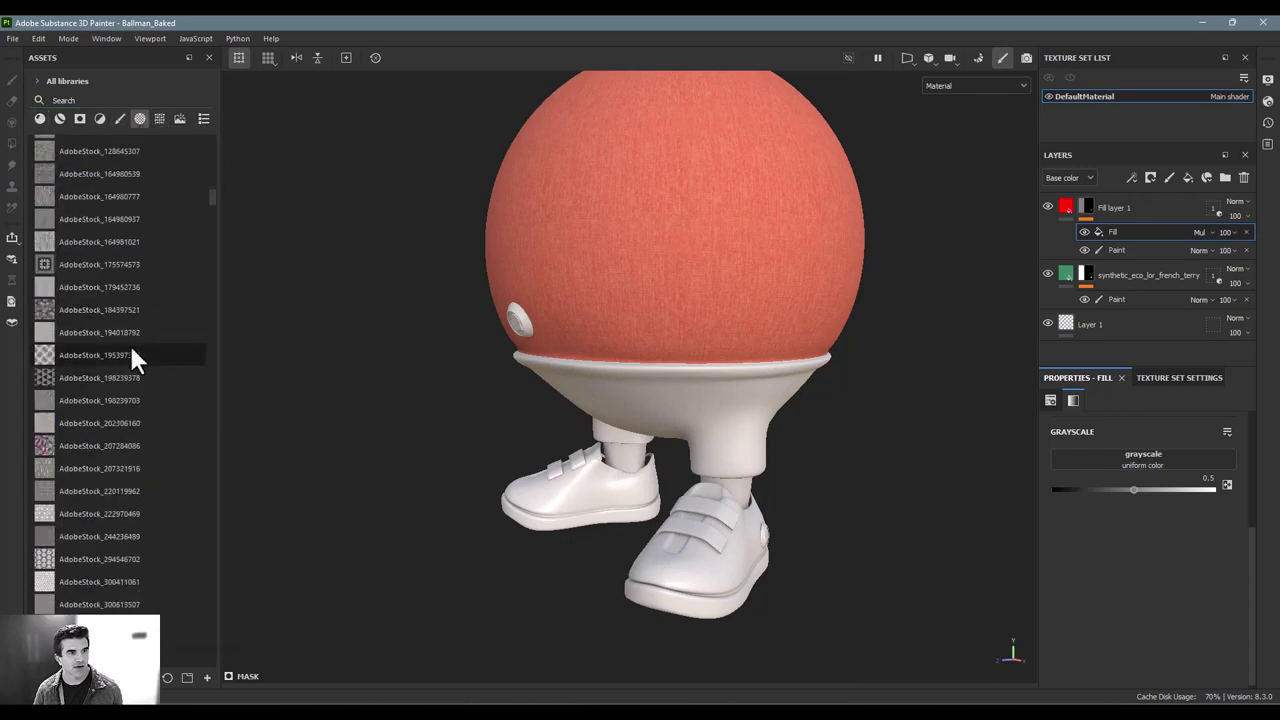
pyautogui.scroll(-10, 131, 351)
pyautogui.scroll(4, 131, 351)
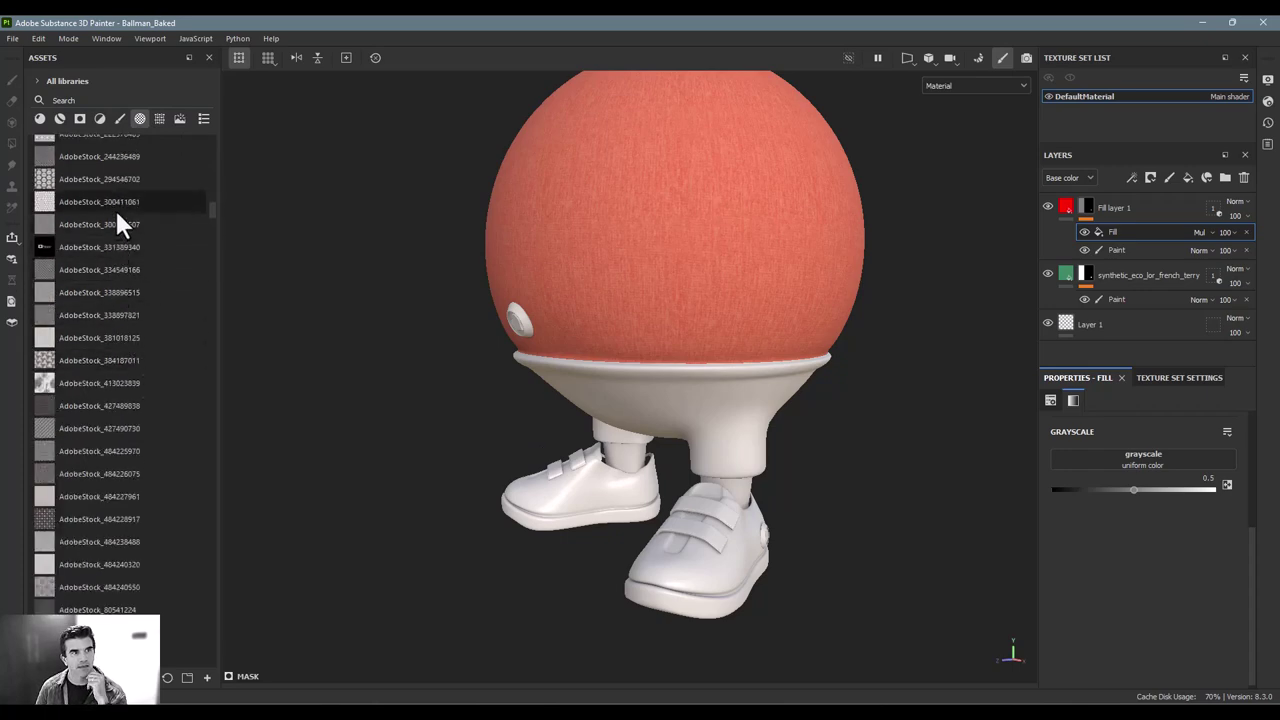
pyautogui.moveTo(117, 213)
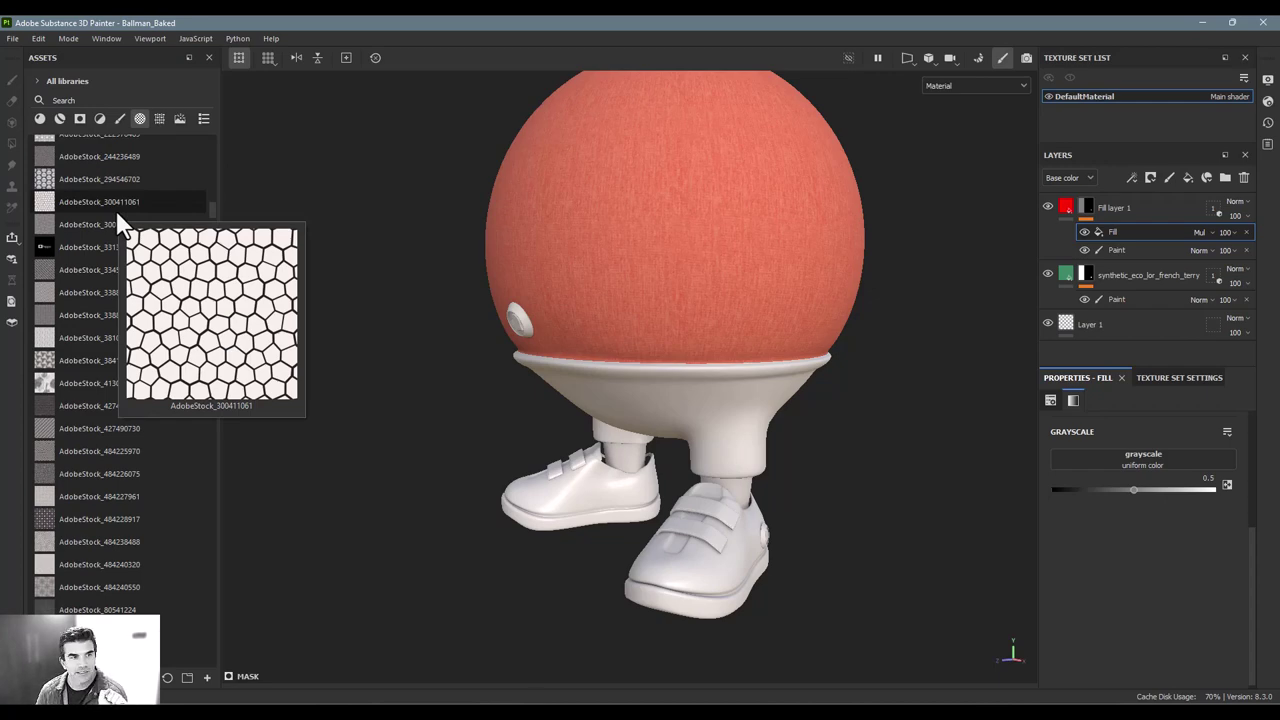
pyautogui.moveTo(115, 209); pyautogui.dragTo(1158, 458)
# Set the mask Fill effect's UV tiling to 5 and check the pattern on the body.
pyautogui.scroll(5, 1136, 556)
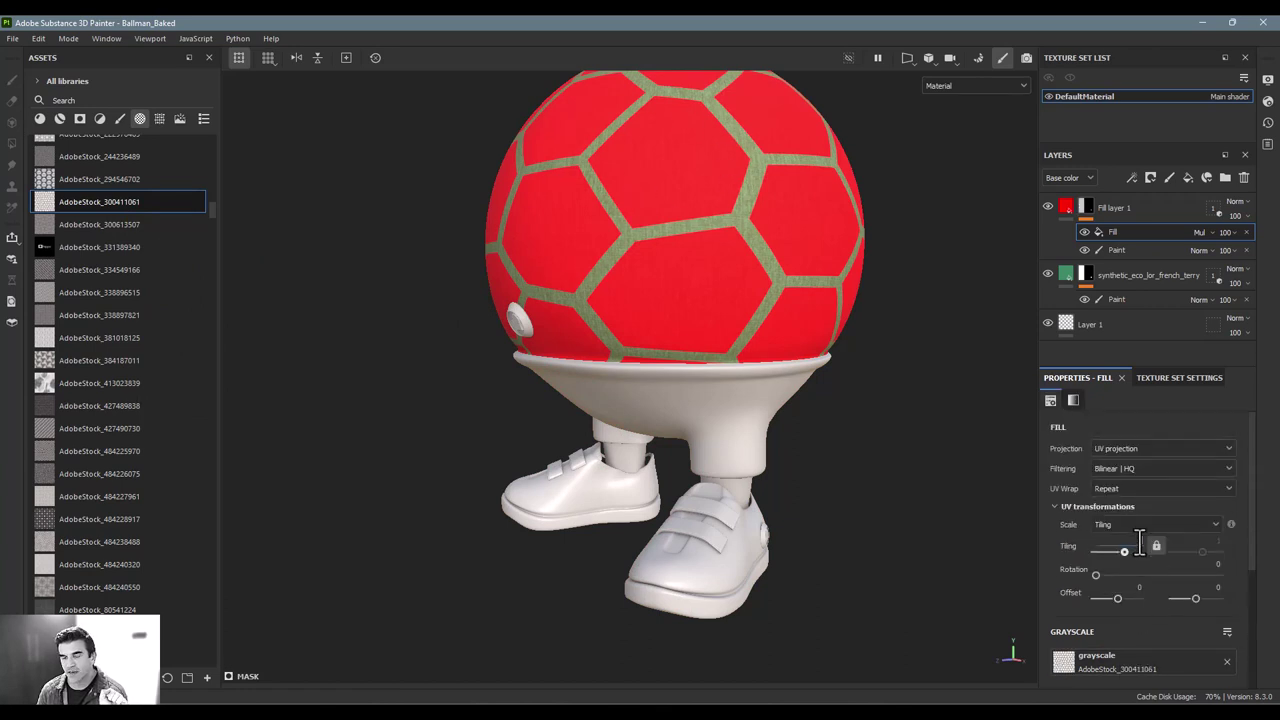
pyautogui.moveTo(1139, 541); pyautogui.dragTo(1144, 543)
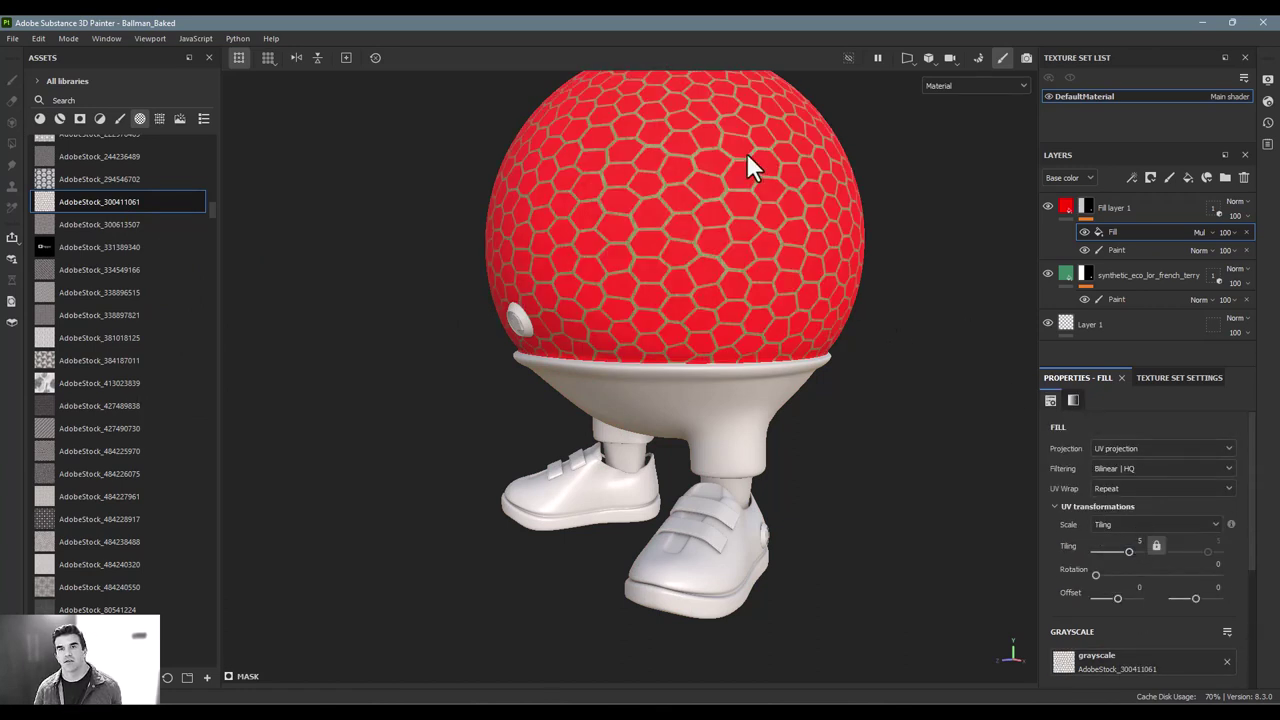
pyautogui.keyDown('alt'); pyautogui.moveTo(748, 155); pyautogui.dragTo(763, 378); pyautogui.keyUp('alt')
pyautogui.keyDown('alt'); pyautogui.moveTo(849, 471); pyautogui.dragTo(786, 404); pyautogui.keyUp('alt')
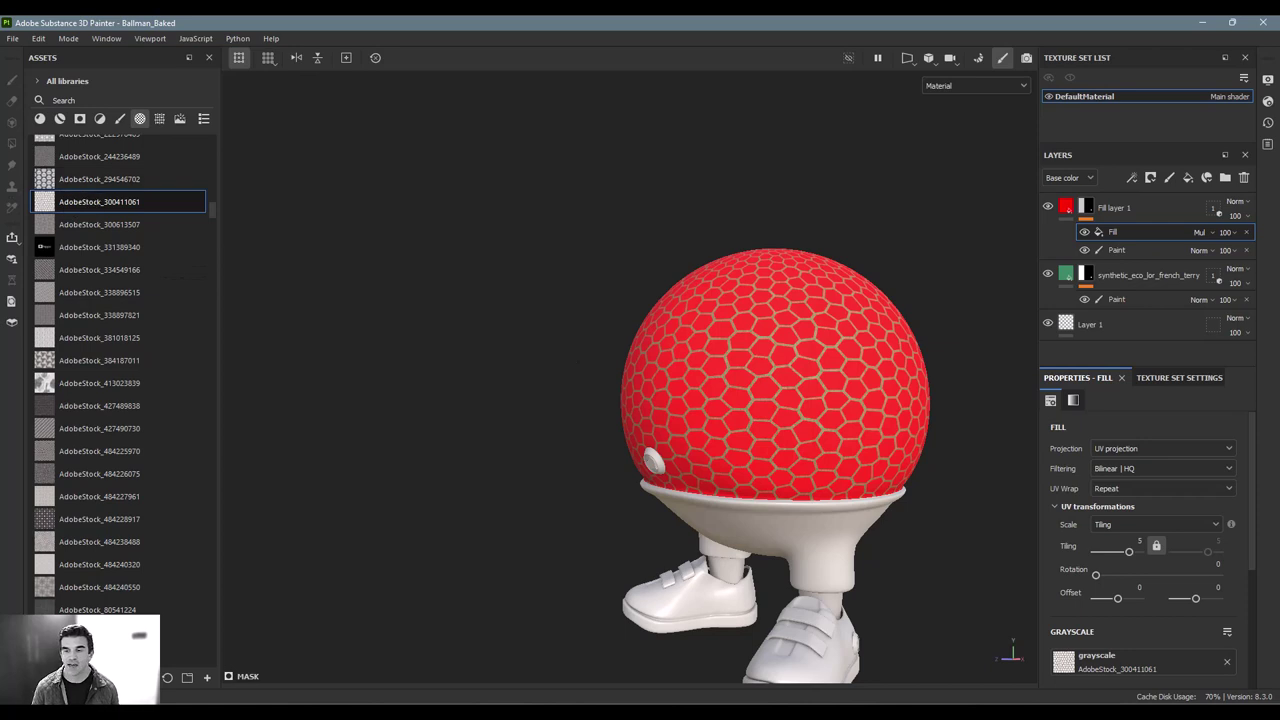
# Try AdobeStock_294546702 as the mask Fill's grayscale texture, and use AdobeStock_338896515 instead.
pyautogui.moveTo(125, 181); pyautogui.dragTo(1159, 672)
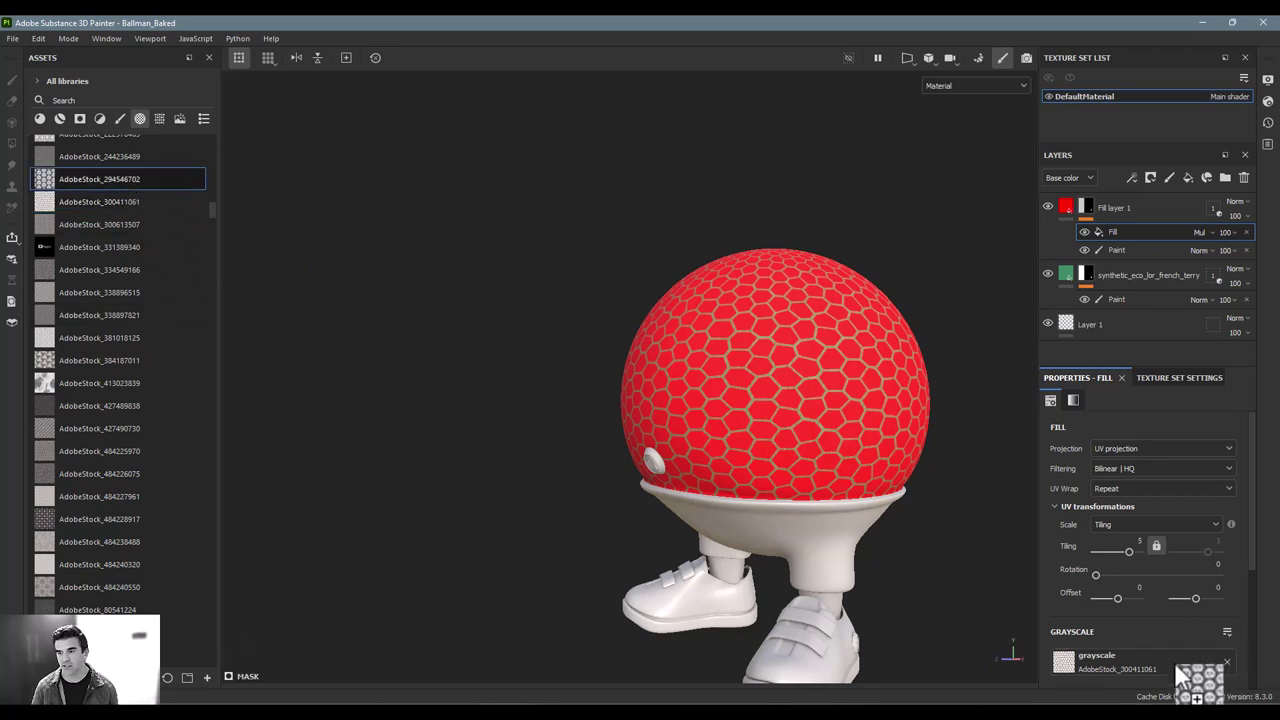
pyautogui.moveTo(108, 286); pyautogui.dragTo(1094, 662)
pyautogui.keyDown('alt'); pyautogui.moveTo(846, 403); pyautogui.dragTo(673, 437); pyautogui.keyUp('alt')
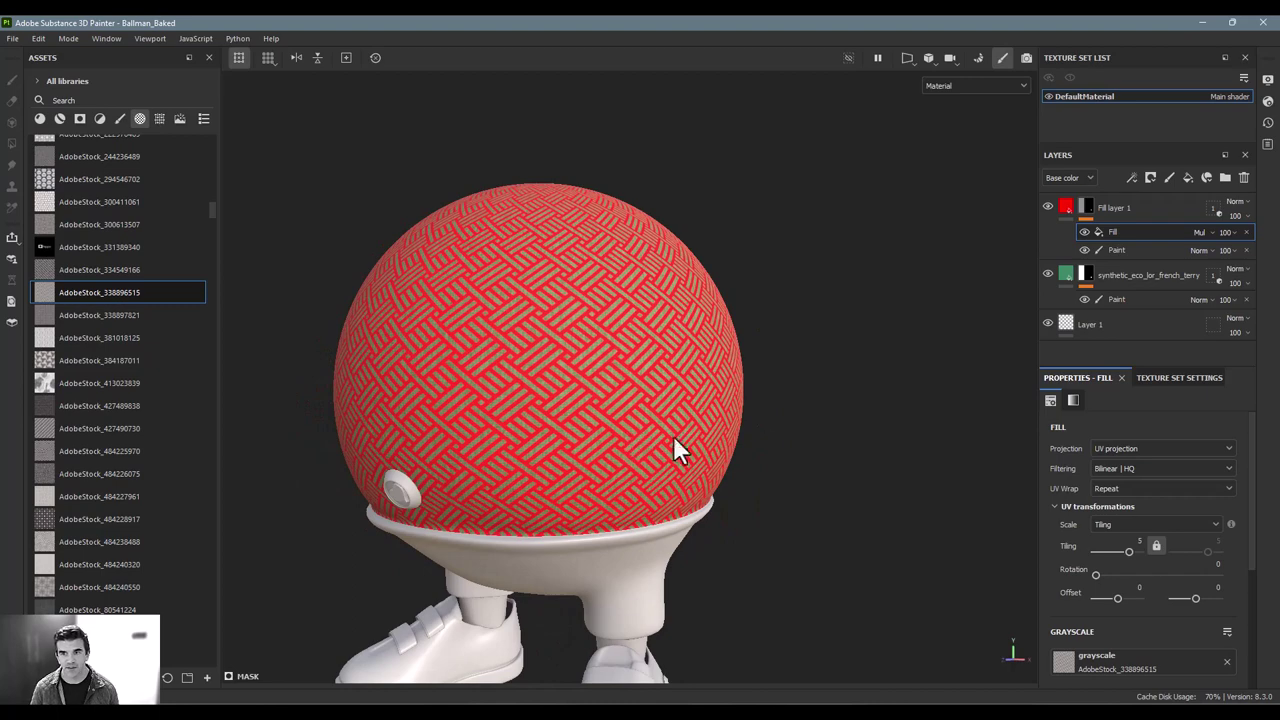
# Change the red fill layer's base color to a muted dusty pink.
pyautogui.click(1066, 207)
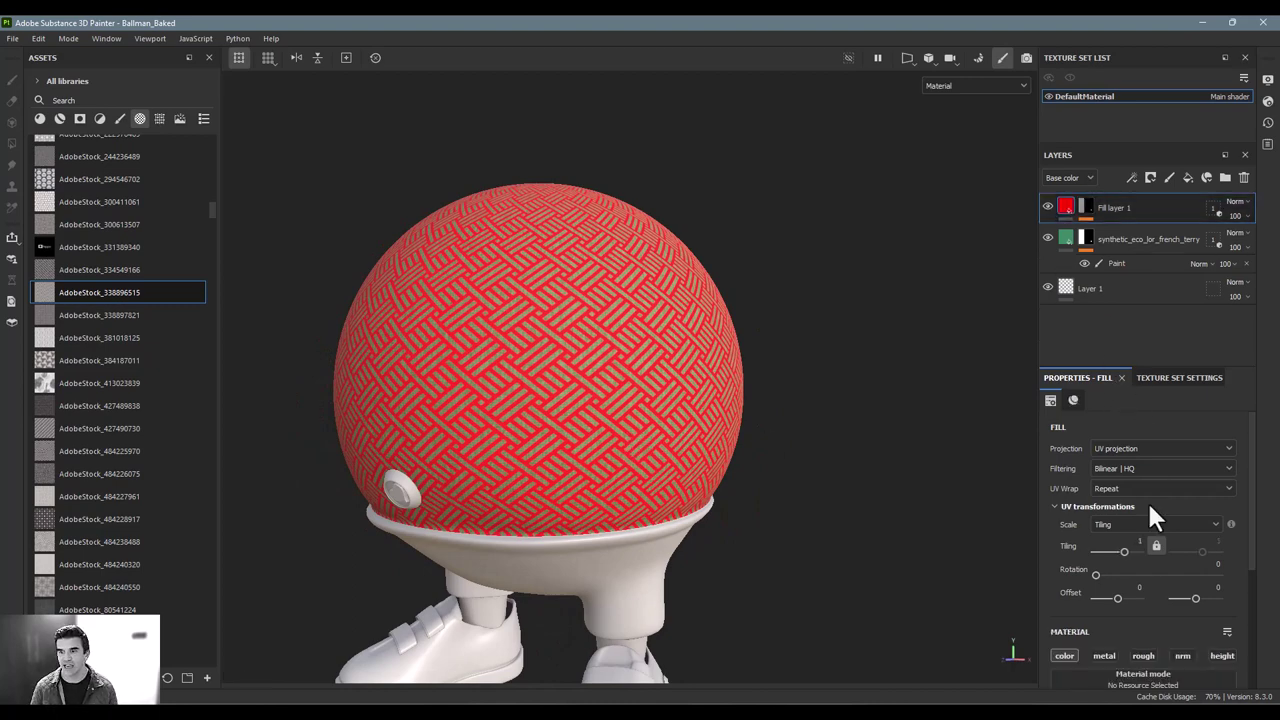
pyautogui.scroll(-4, 1147, 500)
pyautogui.click(1183, 586)
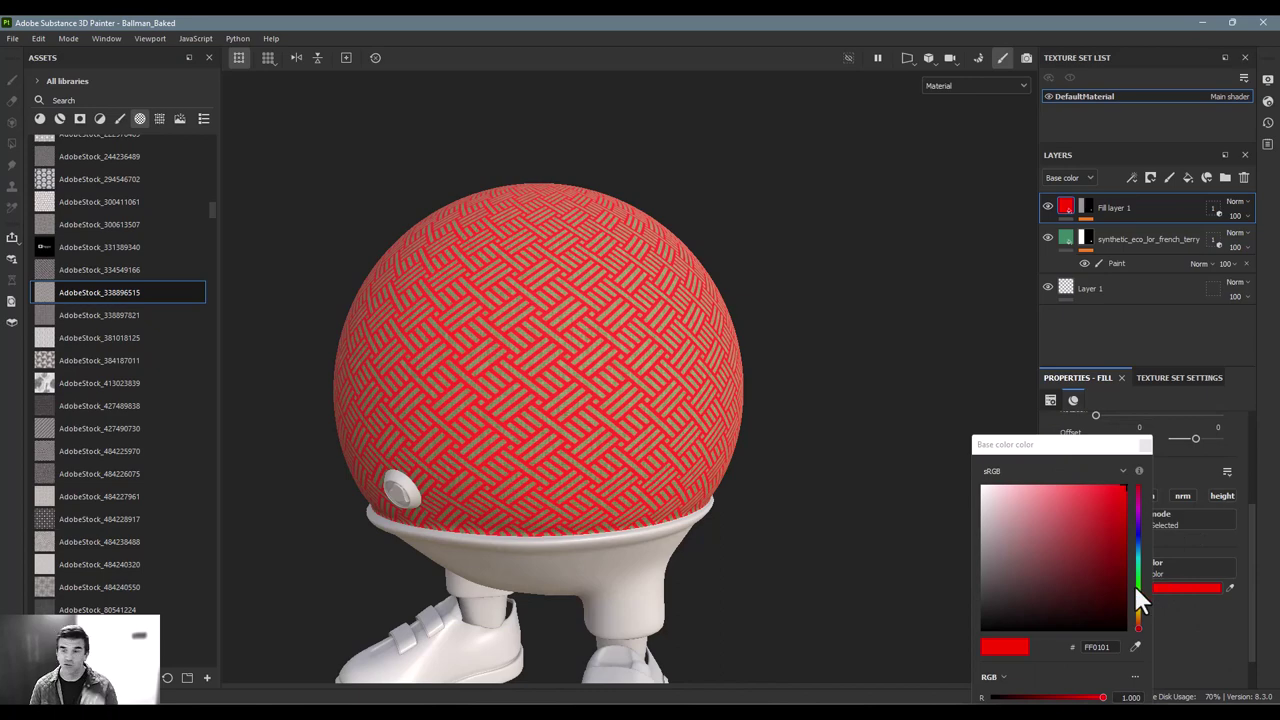
pyautogui.moveTo(1082, 546); pyautogui.dragTo(1040, 532)
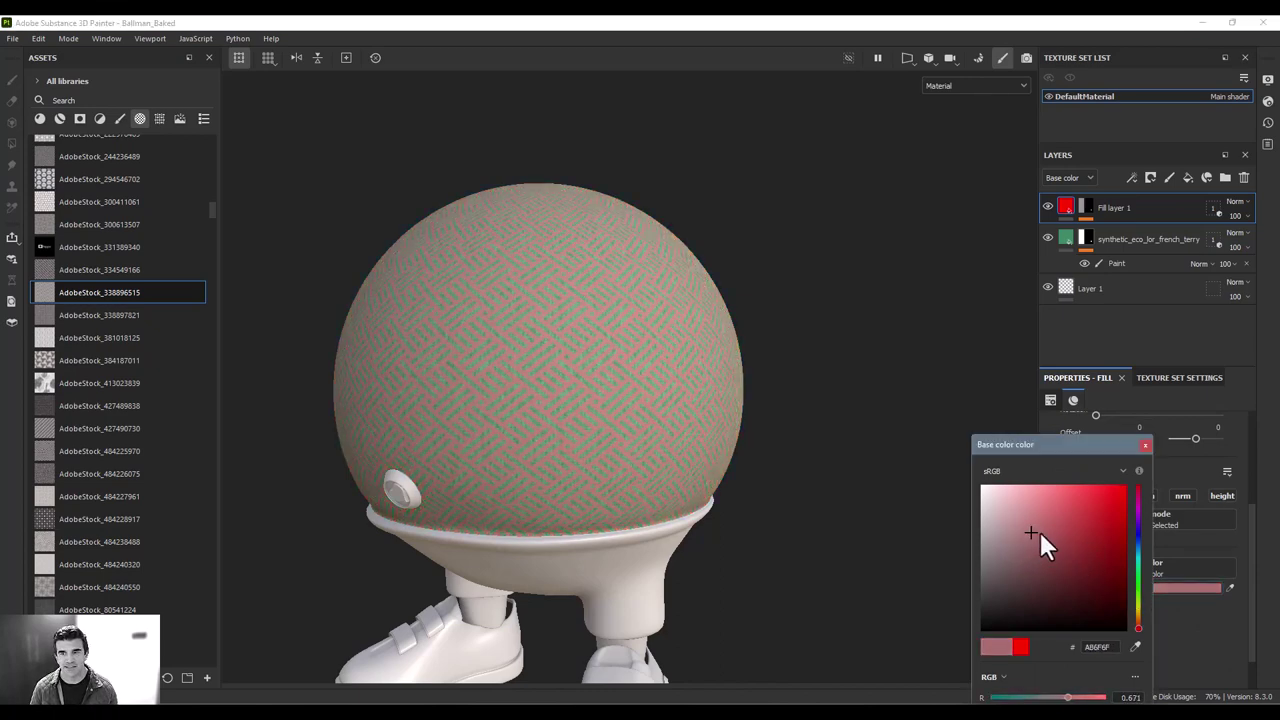
pyautogui.click(1145, 446)
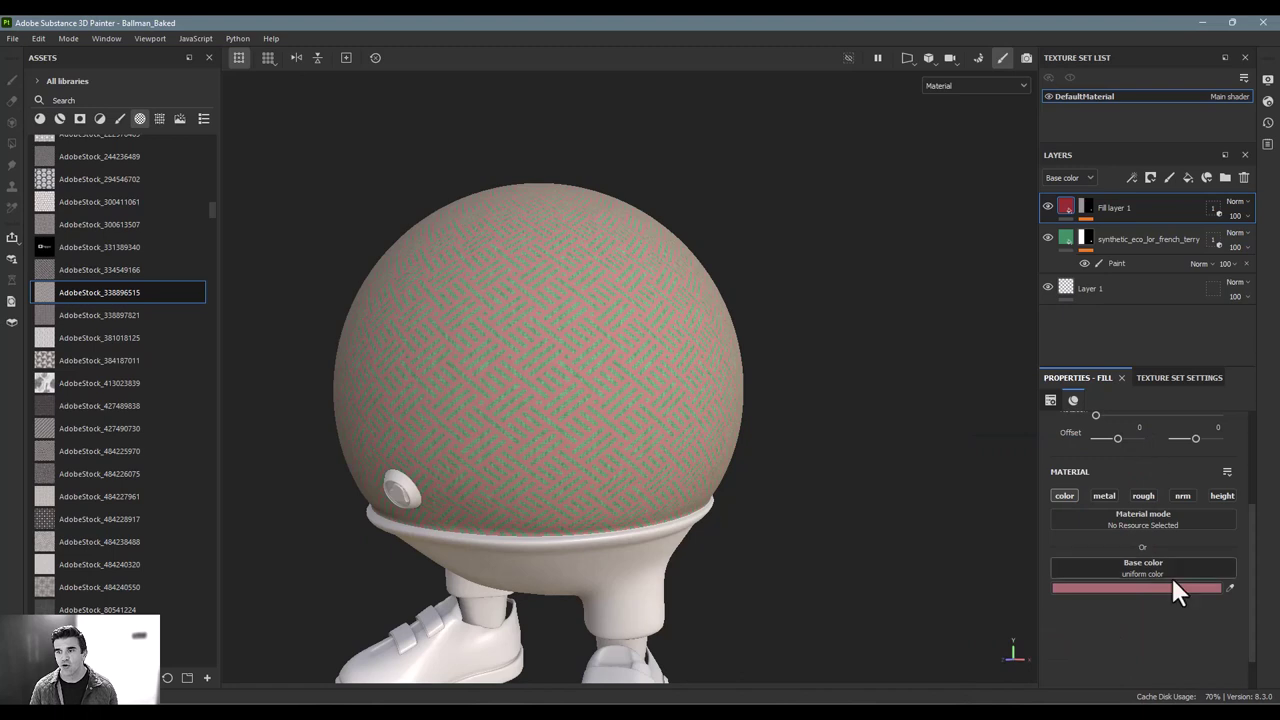
# Turn off the top fill layer's color channel, enable roughness with a value of 0, and inspect the glossy pattern.
pyautogui.click(1064, 496)
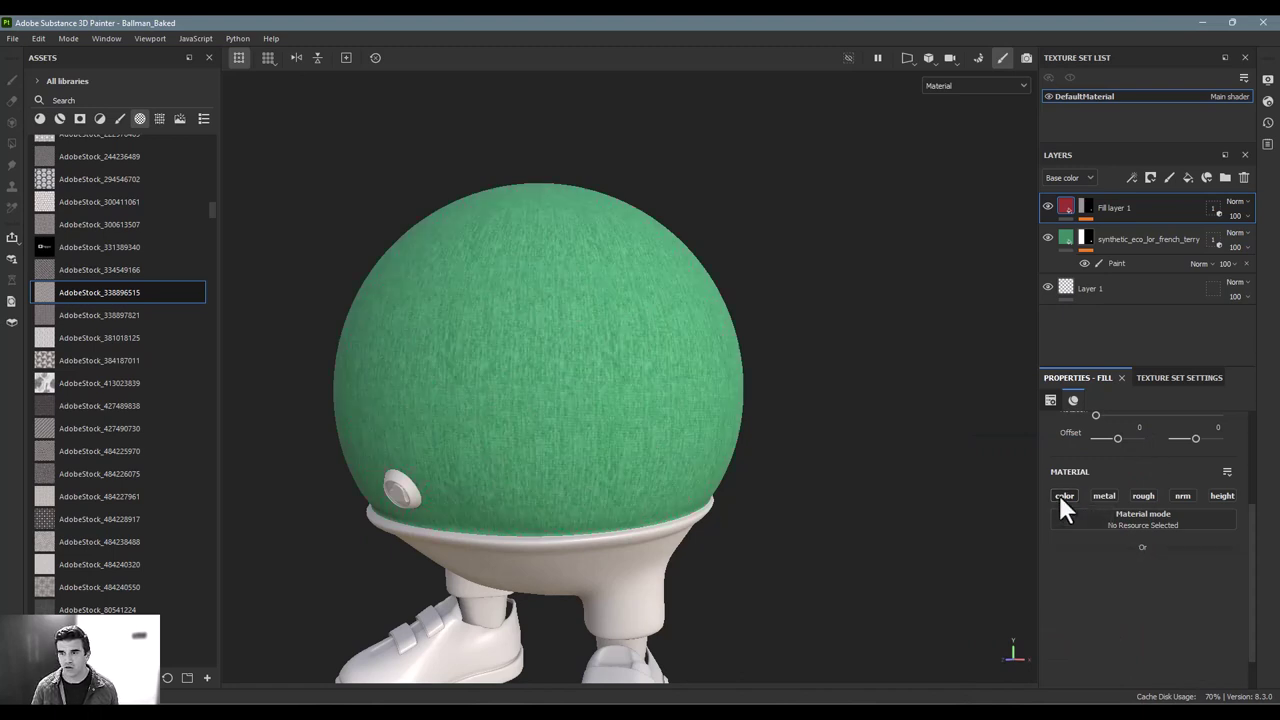
pyautogui.click(1152, 498)
pyautogui.moveTo(1098, 594); pyautogui.dragTo(1053, 598)
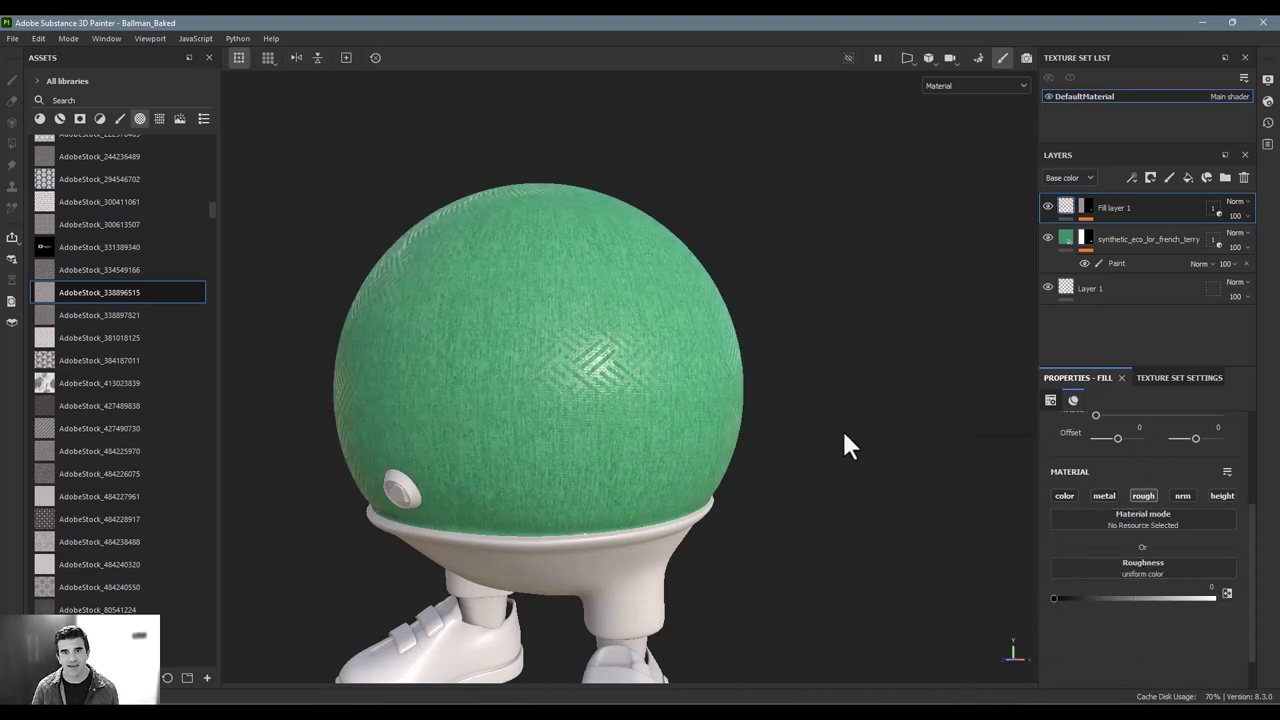
pyautogui.keyDown('alt'); pyautogui.moveTo(842, 446); pyautogui.dragTo(867, 410); pyautogui.keyUp('alt')
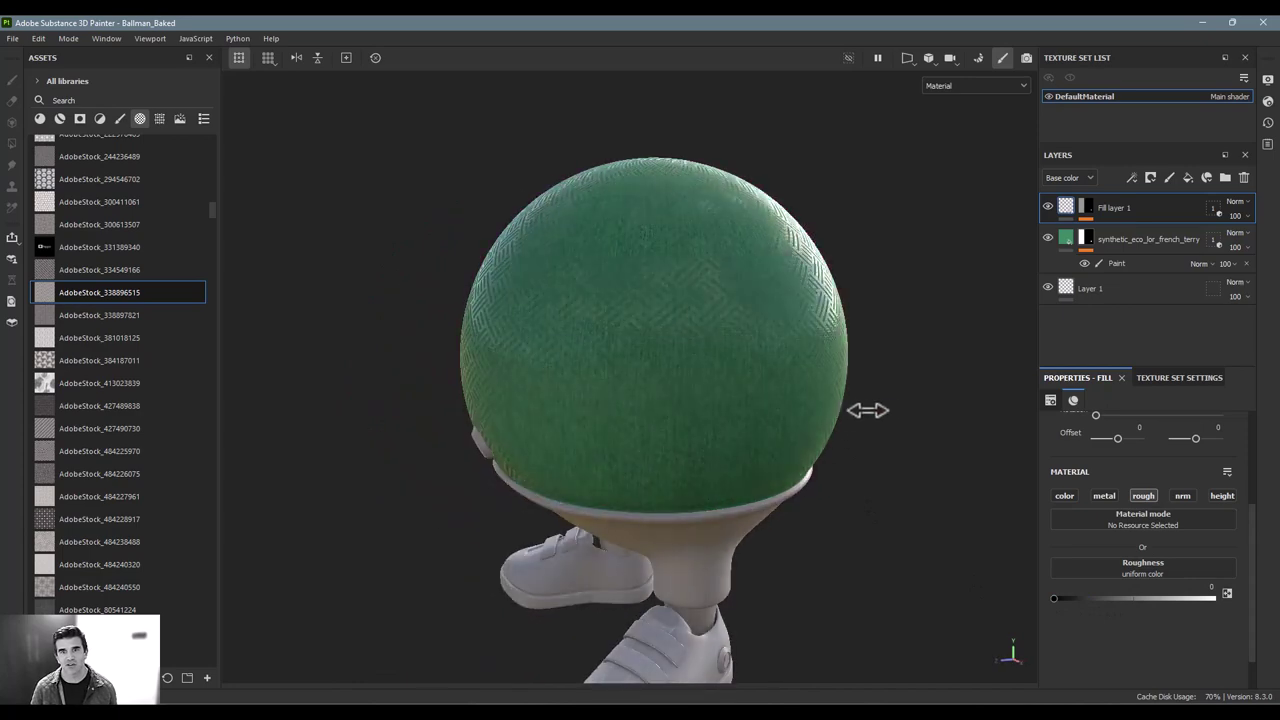
# Enable the top fill layer's height channel, set its height to -0.0650, and inspect the recessed pattern on the body.
pyautogui.moveTo(867, 410)
pyautogui.keyDown('shift'); pyautogui.mouseDown(button='right')
pyautogui.moveTo(771, 409)
pyautogui.moveTo(842, 412)
pyautogui.moveTo(843, 428)
pyautogui.mouseUp(button='right'); pyautogui.keyUp('shift')
pyautogui.click(1222, 496)
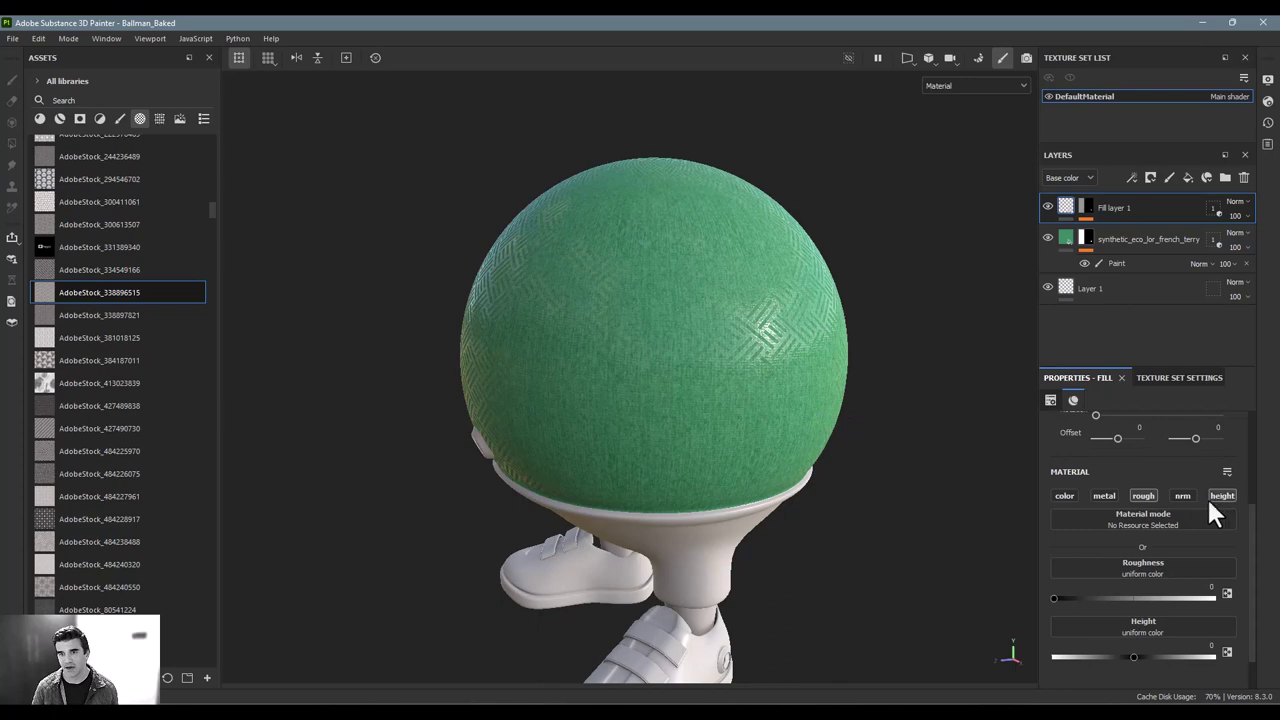
pyautogui.moveTo(1125, 658)
pyautogui.mouseDown()
pyautogui.moveTo(1139, 659)
pyautogui.moveTo(1127, 654)
pyautogui.mouseUp()
pyautogui.keyDown('alt'); pyautogui.moveTo(736, 385); pyautogui.dragTo(775, 248); pyautogui.keyUp('alt')
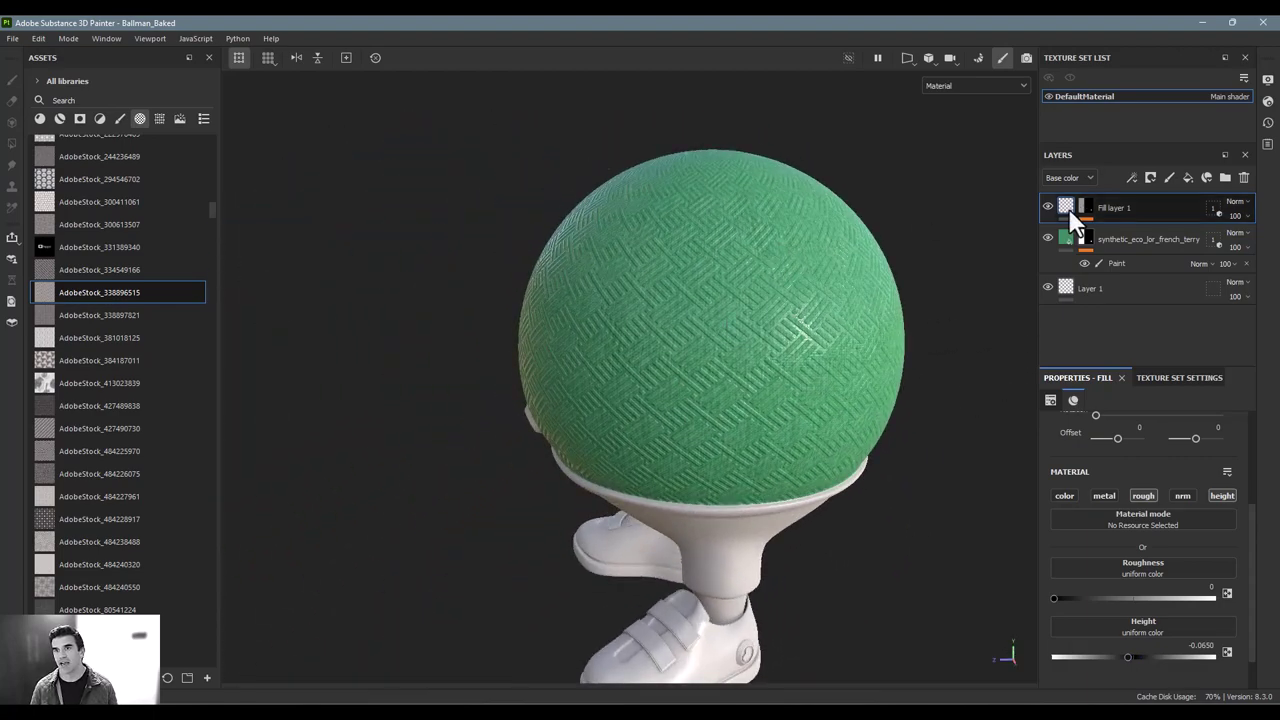
pyautogui.moveTo(1068, 207)
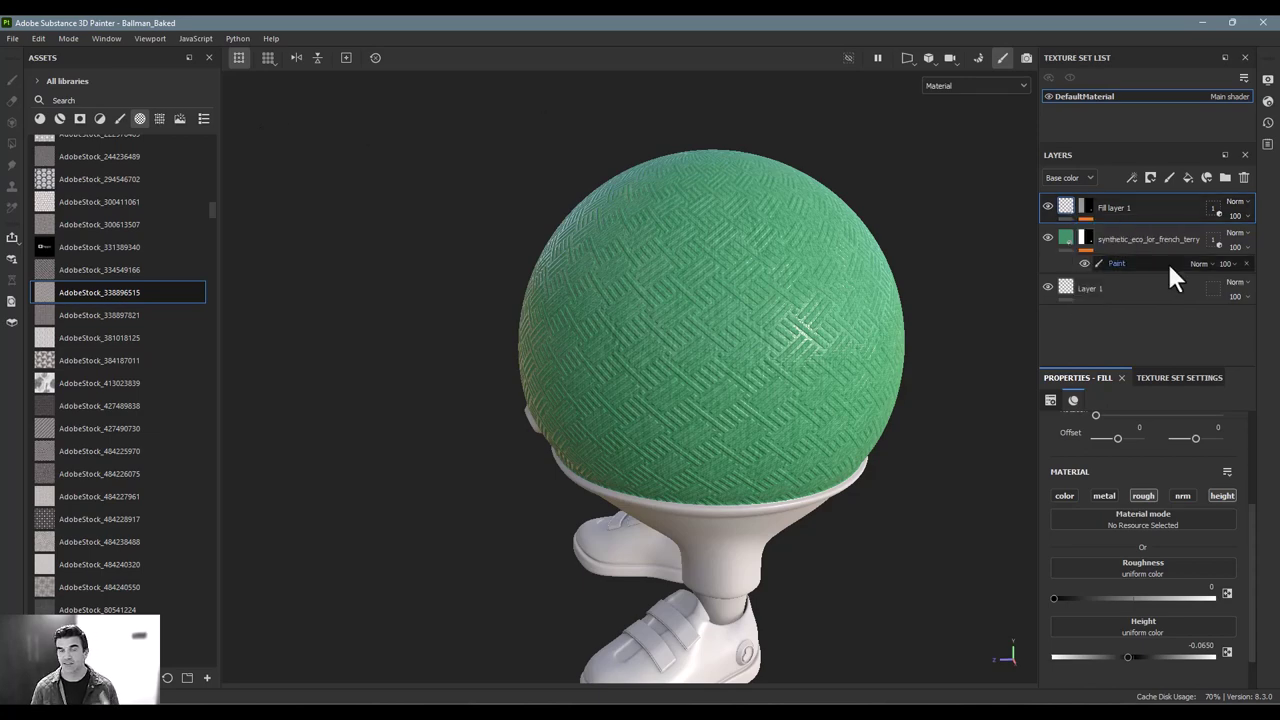
# Apply the Lizard Scales material to the character as a new top layer and set its UV tiling to 10.
pyautogui.click(41, 119)
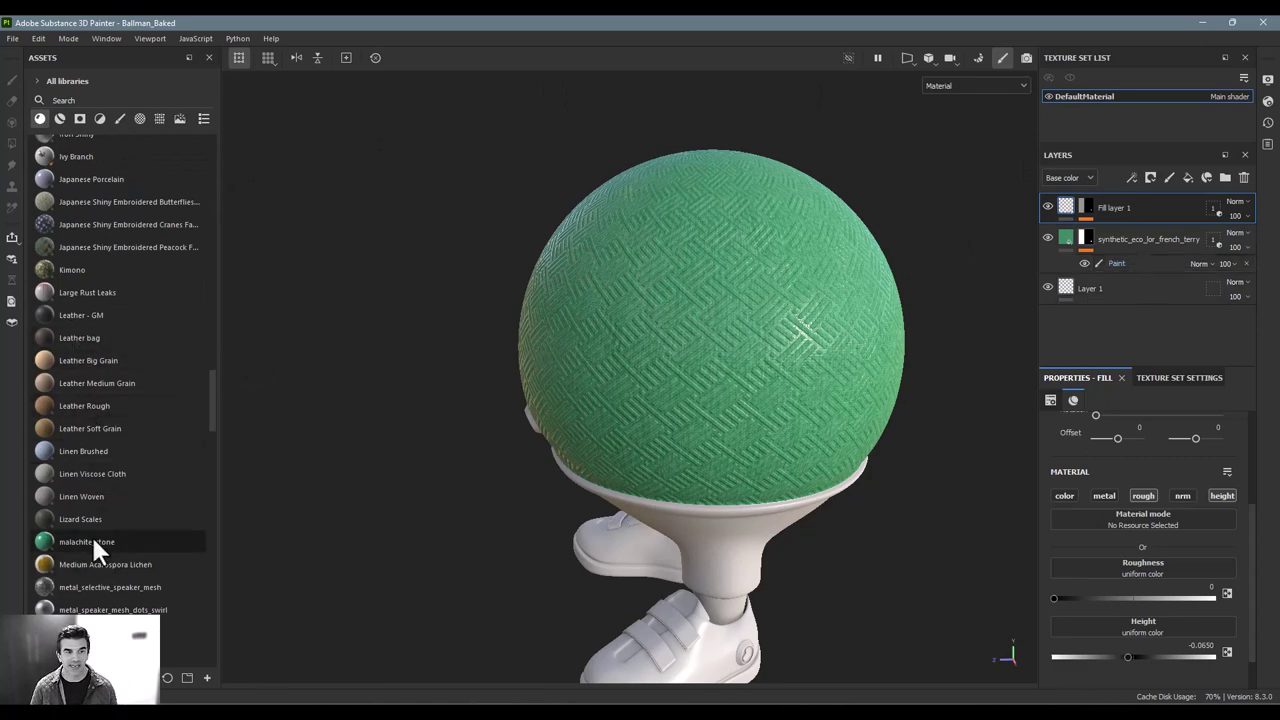
pyautogui.moveTo(86, 518); pyautogui.dragTo(705, 388)
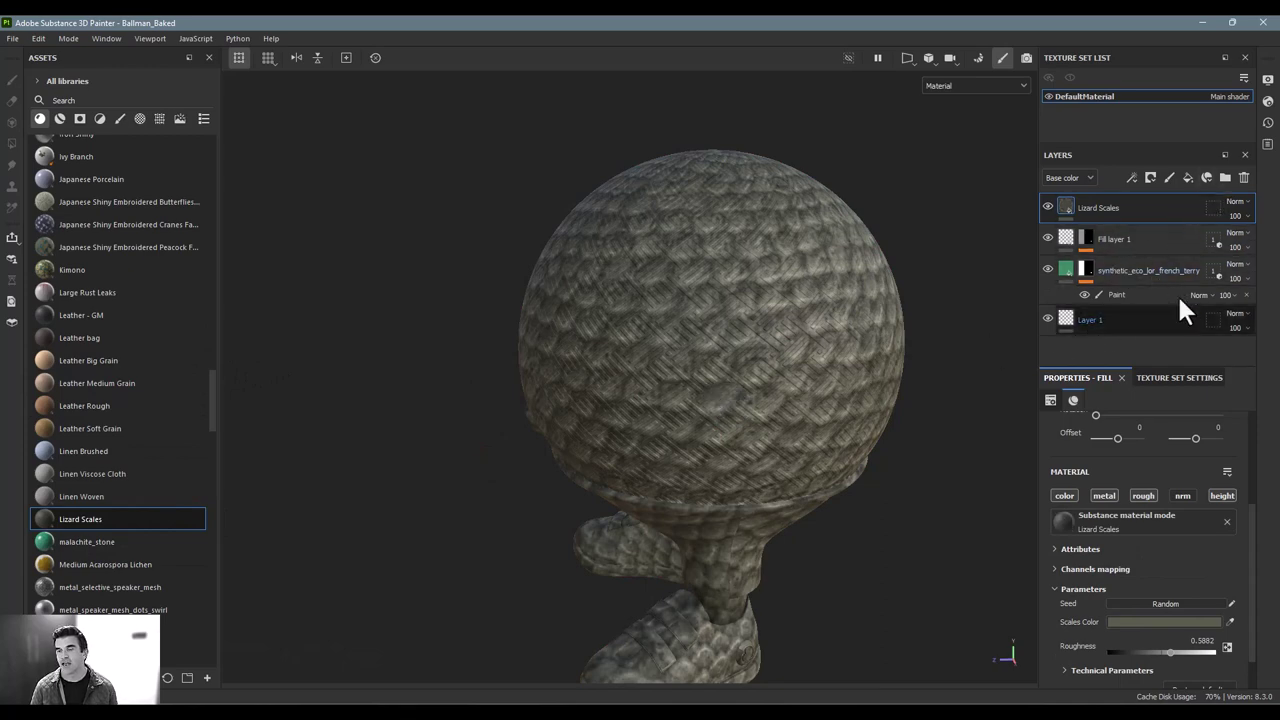
pyautogui.scroll(3, 1155, 600)
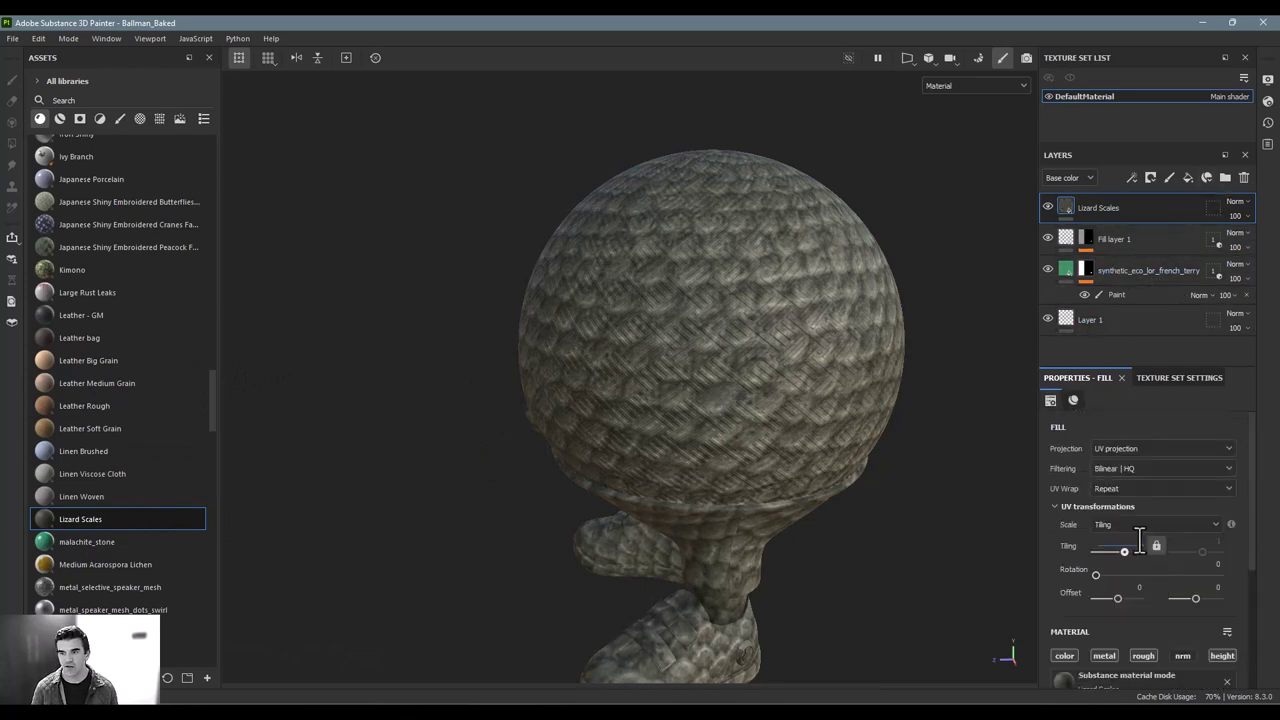
pyautogui.moveTo(1125, 551); pyautogui.dragTo(1133, 551)
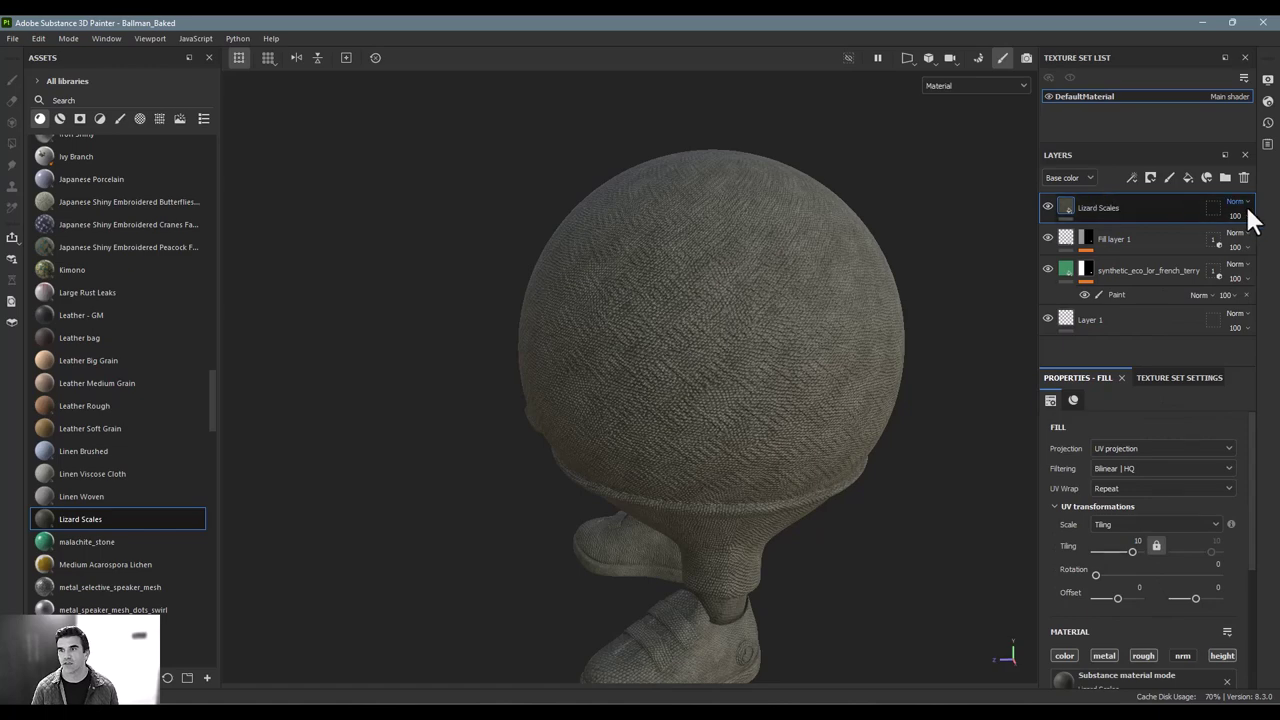
# Exclude Body and Laces from the Lizard Scales layer's geometry mask and check the result on the shoes.
pyautogui.click(1211, 206)
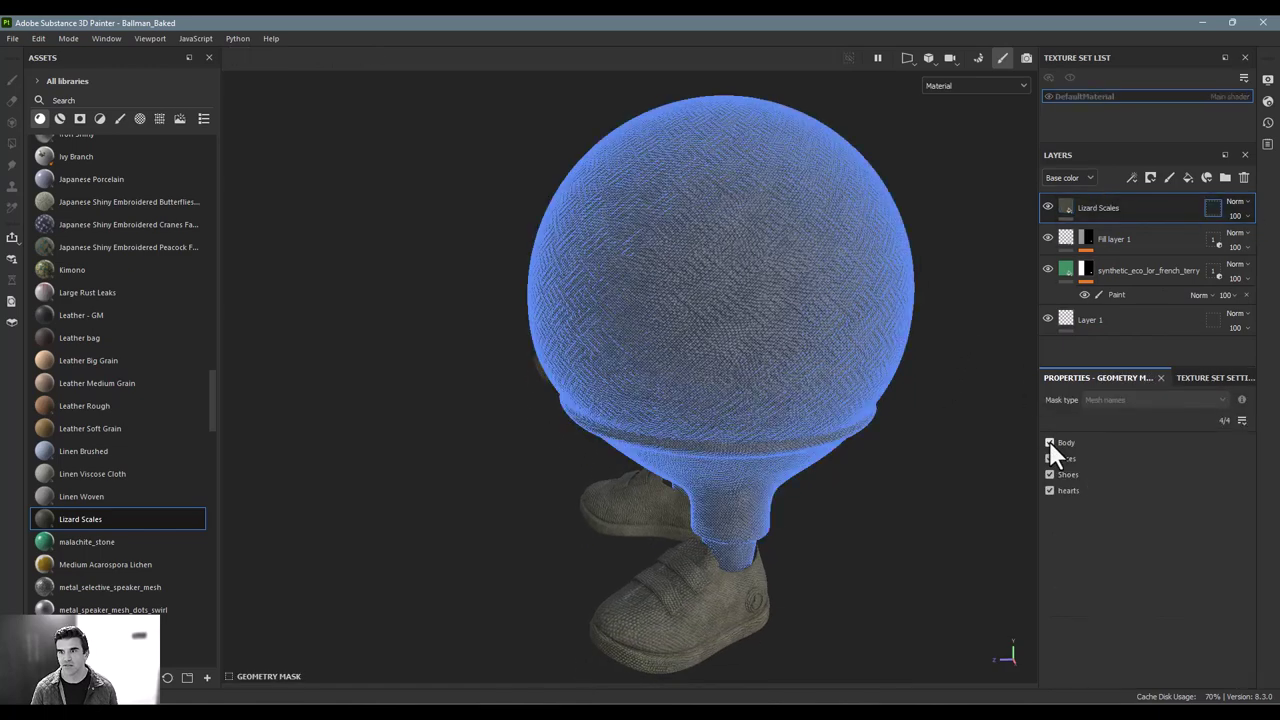
pyautogui.click(1049, 442)
pyautogui.click(1049, 458)
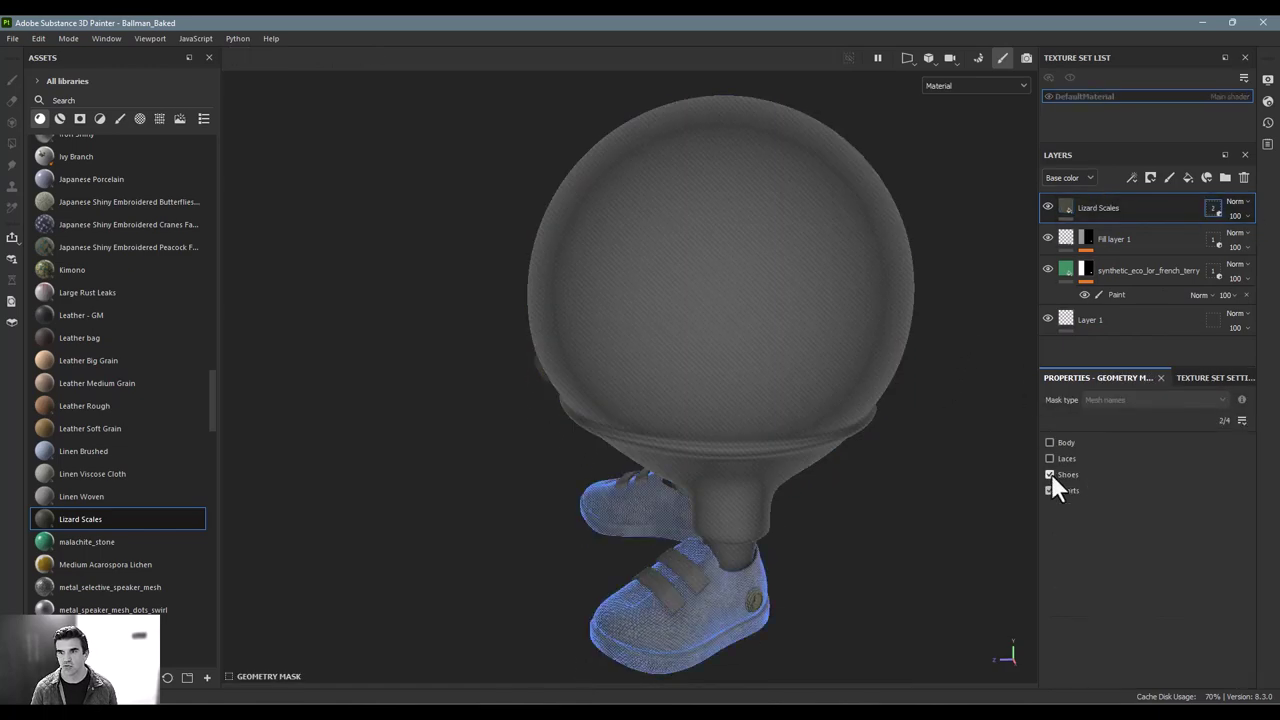
pyautogui.click(1065, 208)
pyautogui.scroll(-2, 708, 306)
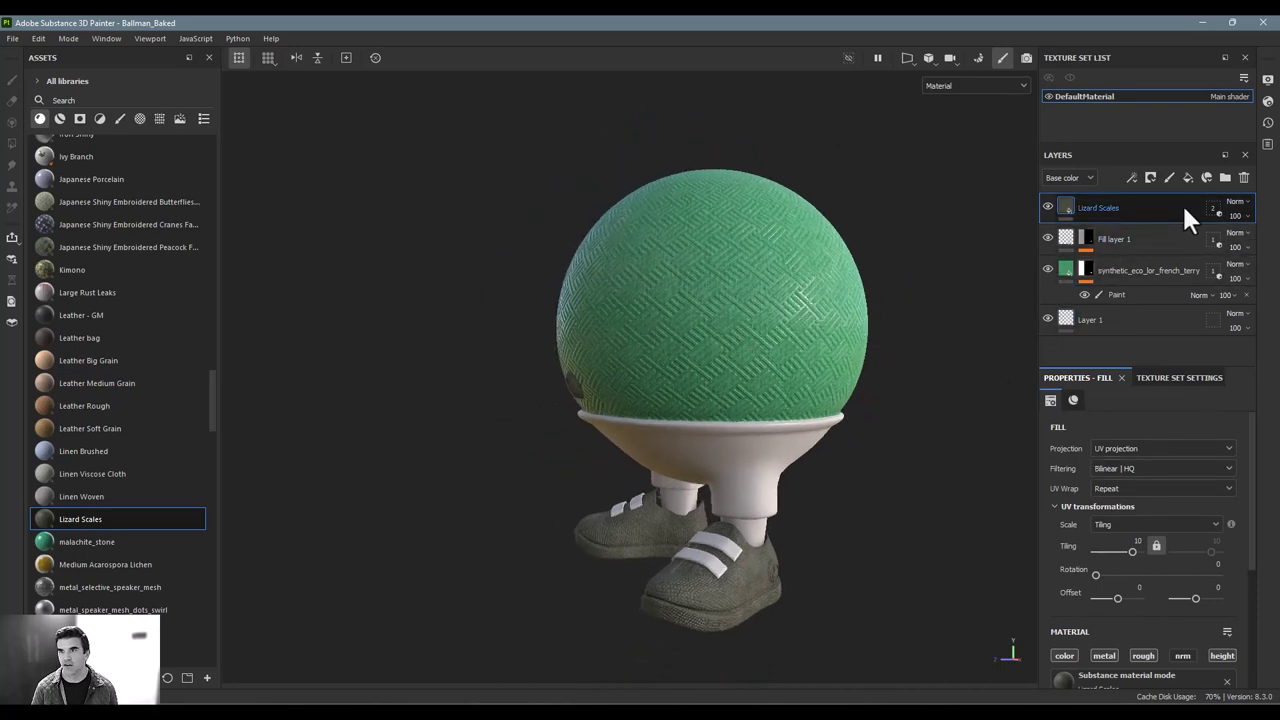
# Exclude hearts from the Lizard Scales layer's geometry mask and include Laces, keeping the material on shoes and straps.
pyautogui.click(1211, 208)
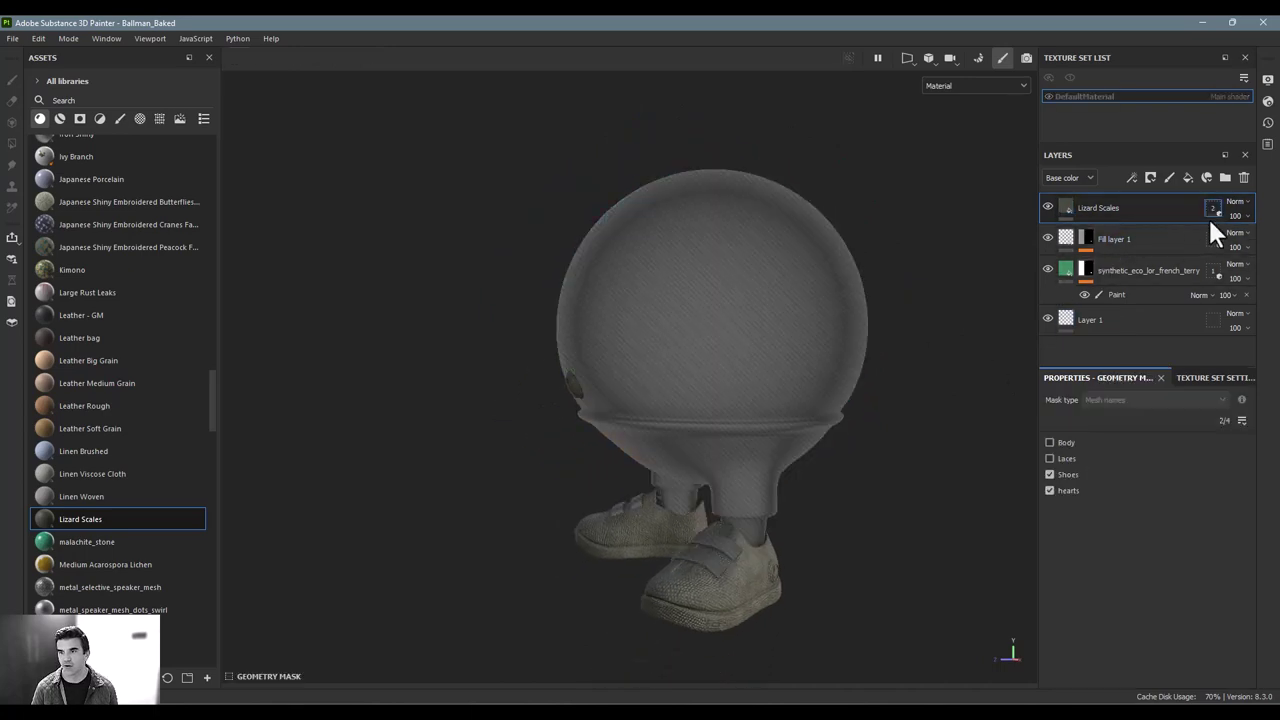
pyautogui.click(1049, 490)
pyautogui.click(1058, 205)
pyautogui.keyDown('alt'); pyautogui.moveTo(944, 292); pyautogui.dragTo(870, 296); pyautogui.keyUp('alt')
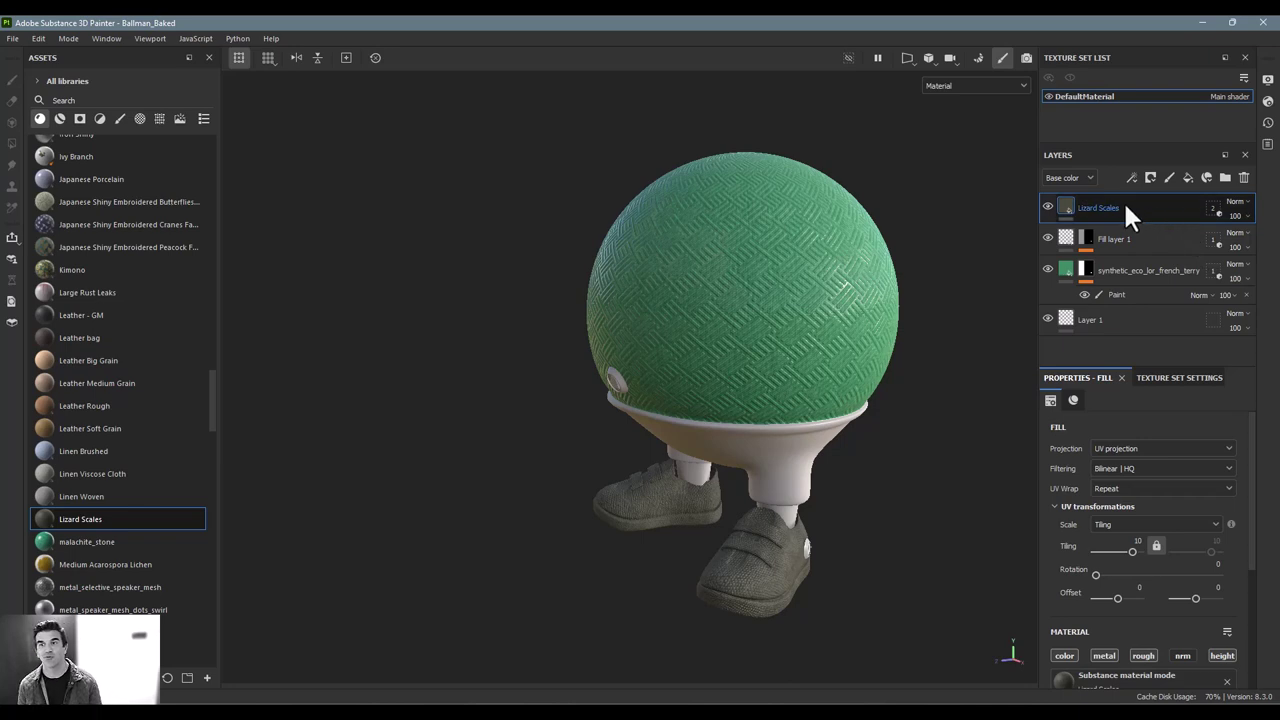
# Delete the Lizard Scales layer, then try a new fill layer with a black mask and a Paint effect, and delete it.
pyautogui.press('Delete')
pyautogui.click(1188, 177)
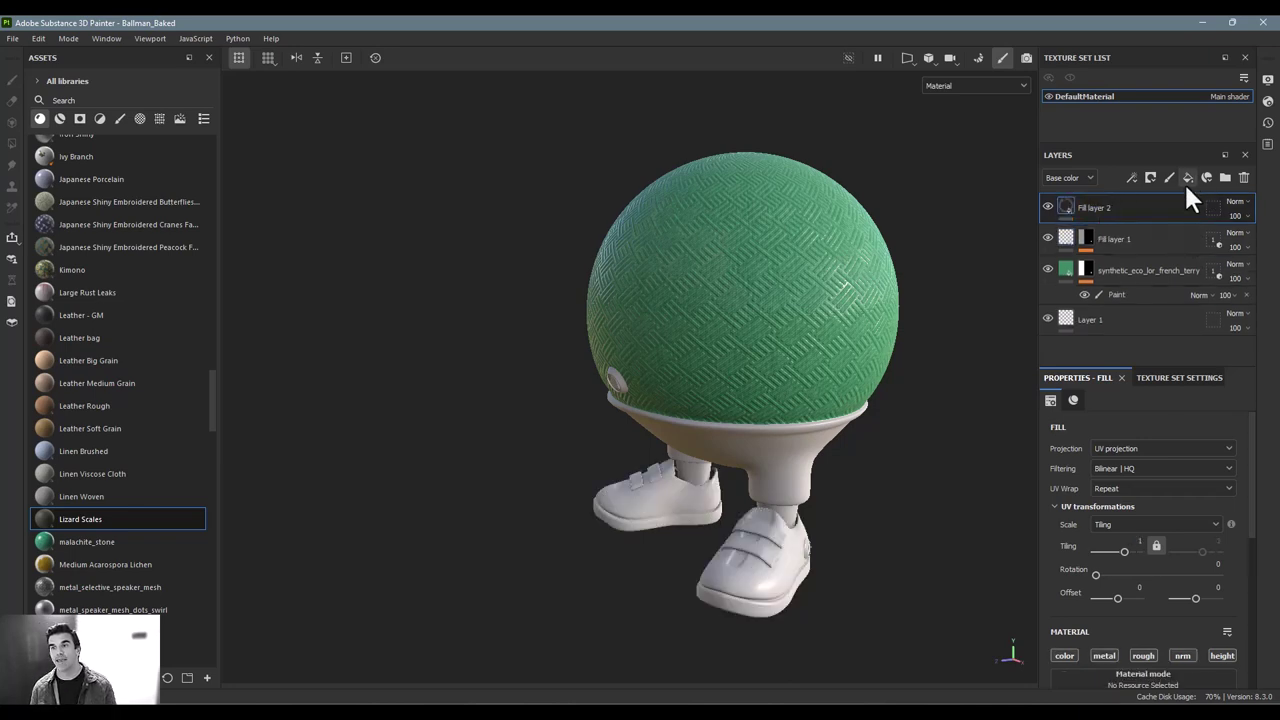
pyautogui.click(1150, 179)
pyautogui.click(1159, 196)
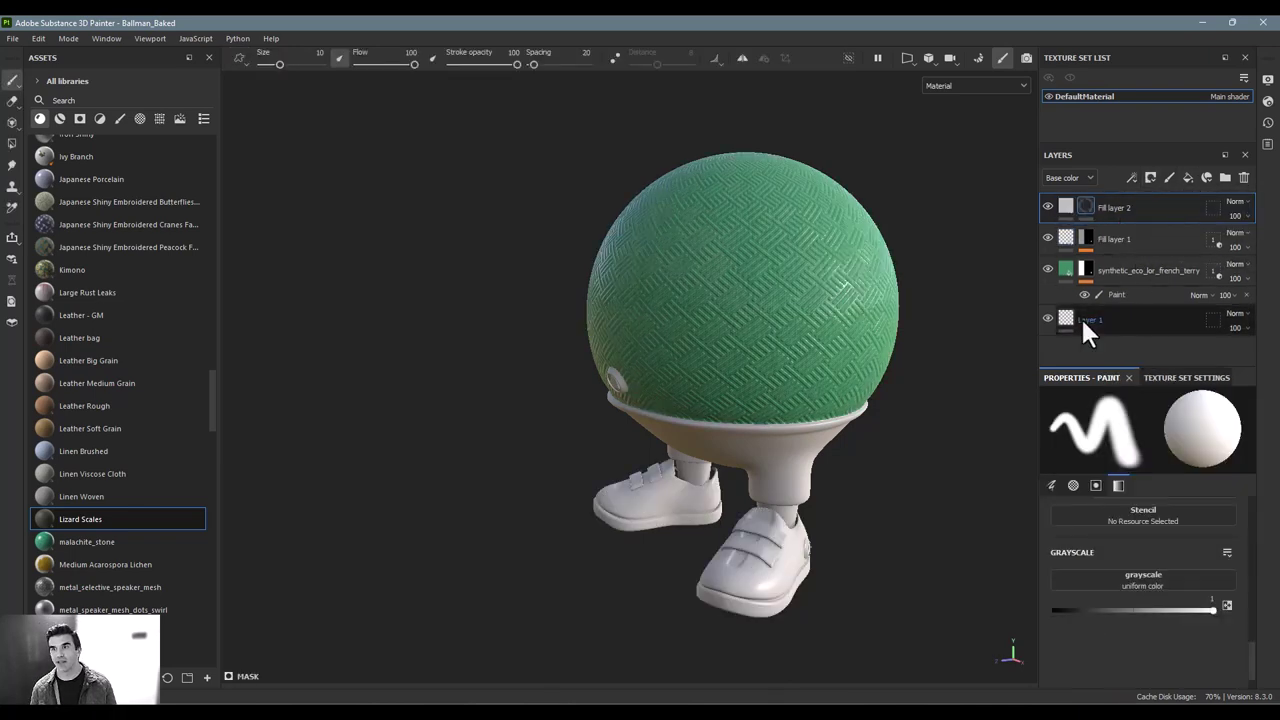
pyautogui.click(1131, 178)
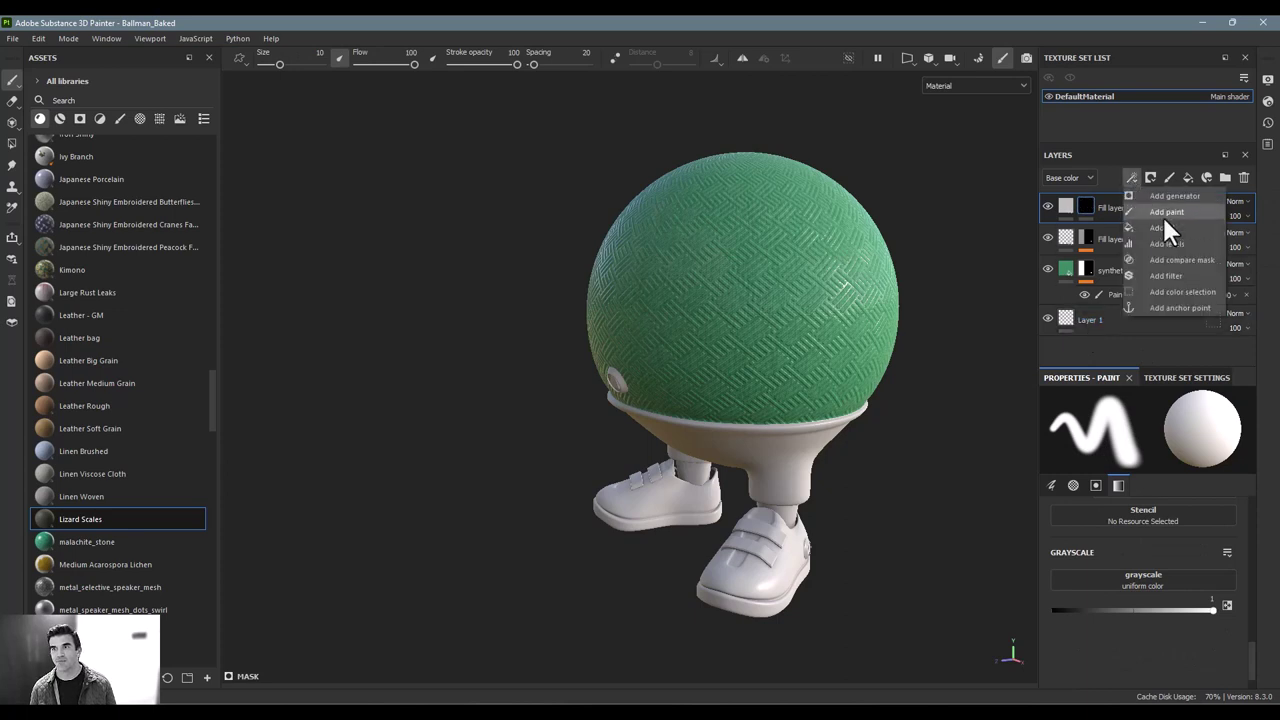
pyautogui.click(1160, 214)
pyautogui.moveTo(850, 214)
pyautogui.mouseDown()
pyautogui.moveTo(716, 228)
pyautogui.moveTo(816, 279)
pyautogui.moveTo(844, 316)
pyautogui.moveTo(805, 375)
pyautogui.mouseUp()
pyautogui.click(1139, 200)
pyautogui.press('Delete')
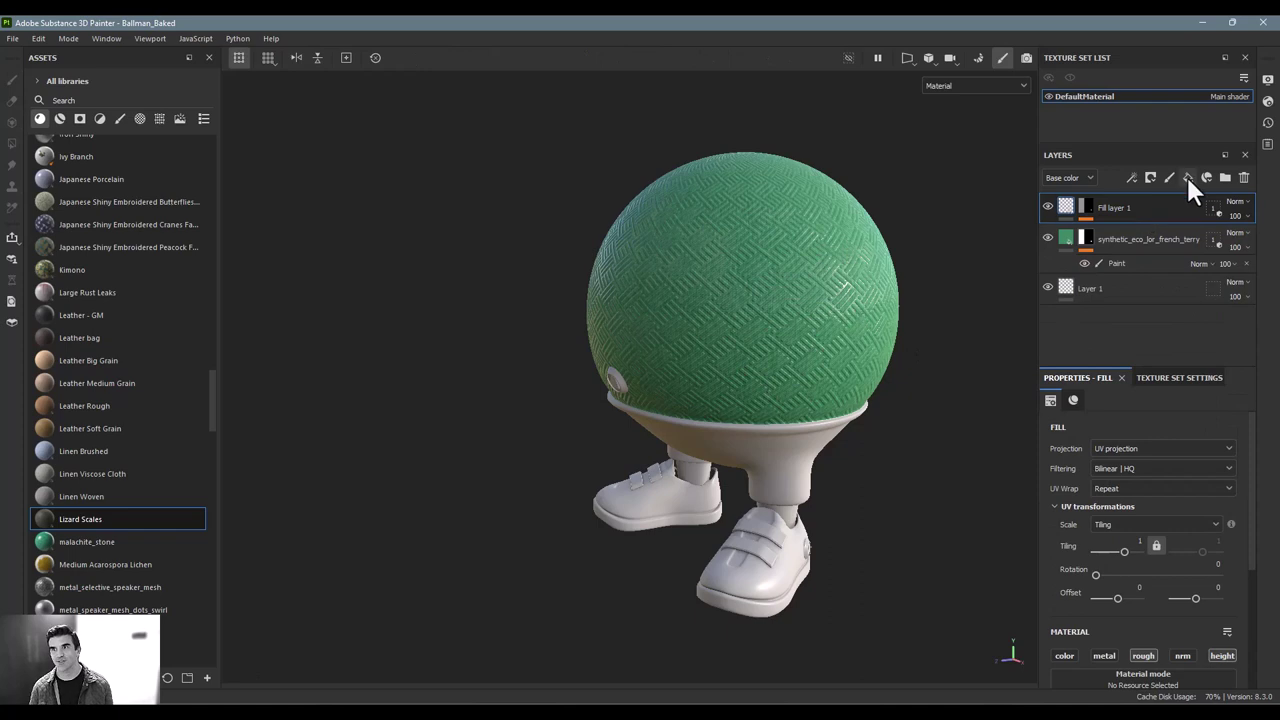
# Add a fill layer above Fill layer 1 with a black mask, and add a Fill effect to that mask.
pyautogui.click(1187, 176)
pyautogui.click(1150, 180)
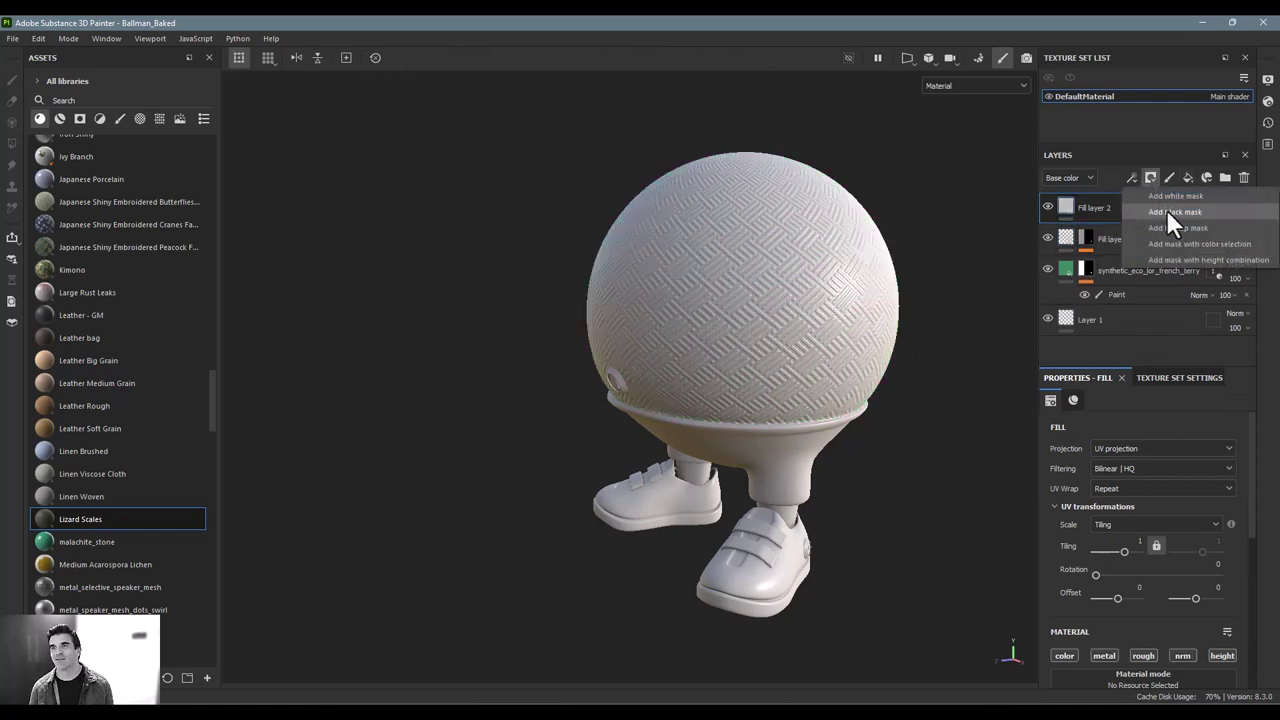
pyautogui.click(1166, 211)
pyautogui.click(1131, 177)
pyautogui.click(1158, 230)
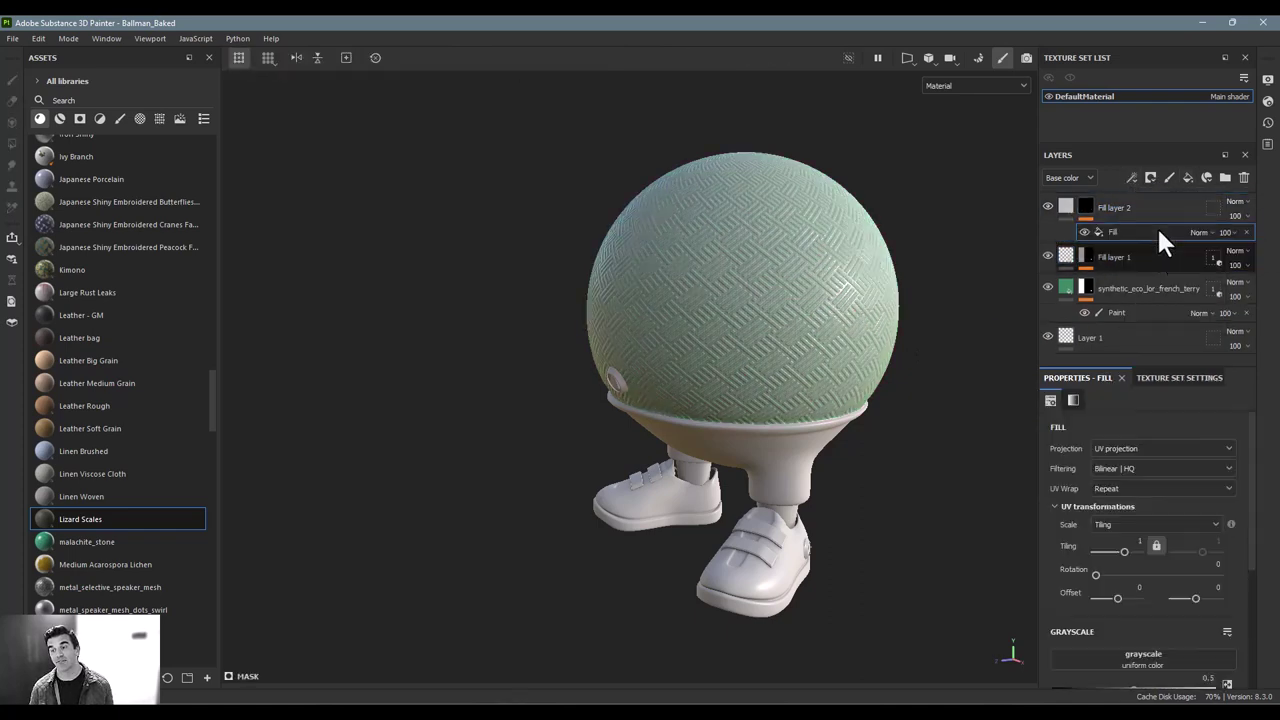
# Use the Atom texture as the mask Fill's grayscale, set its tiling to 10, and inspect the pattern on the body.
pyautogui.click(1143, 660)
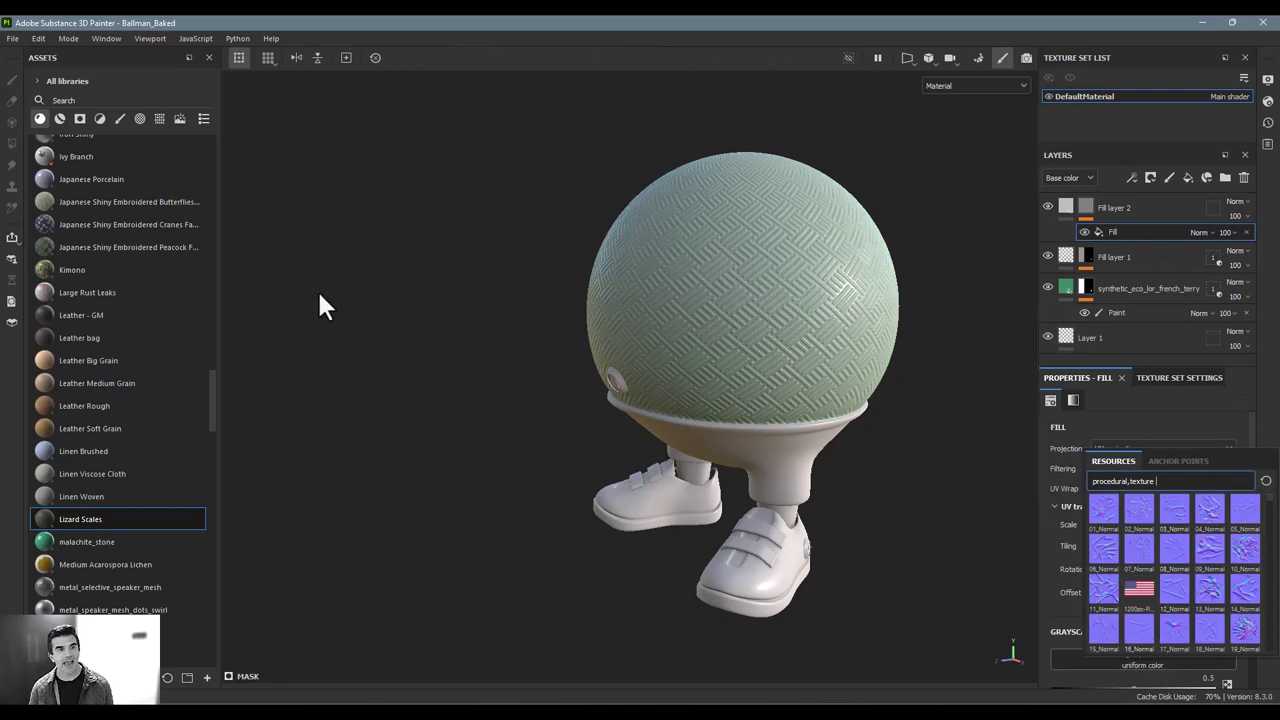
pyautogui.click(140, 118)
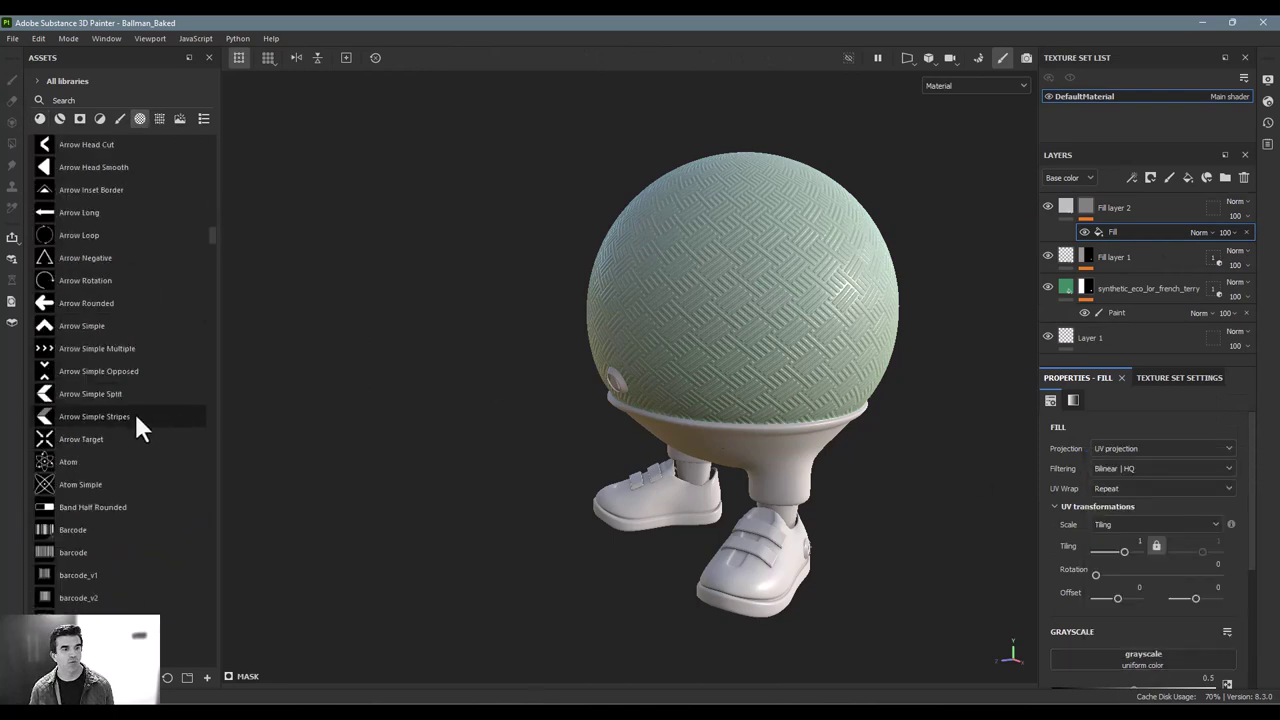
pyautogui.moveTo(82, 462); pyautogui.dragTo(1148, 668)
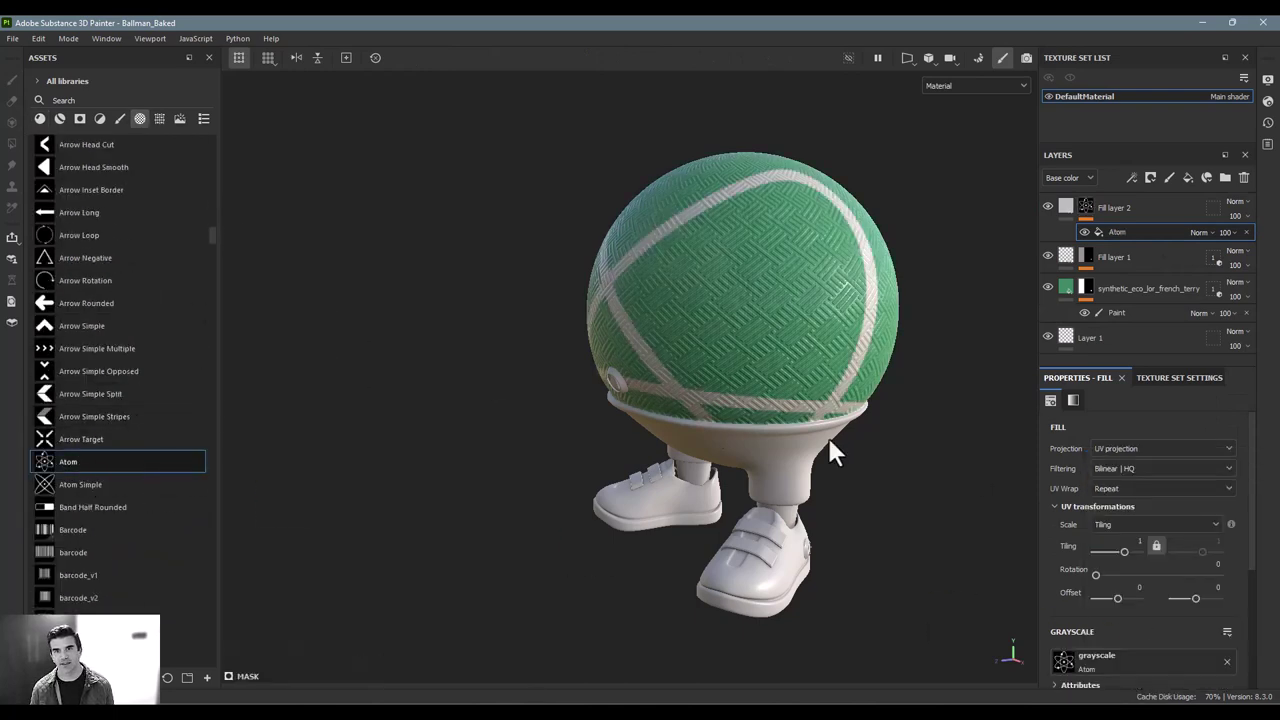
pyautogui.keyDown('alt'); pyautogui.moveTo(835, 452); pyautogui.dragTo(765, 285); pyautogui.keyUp('alt')
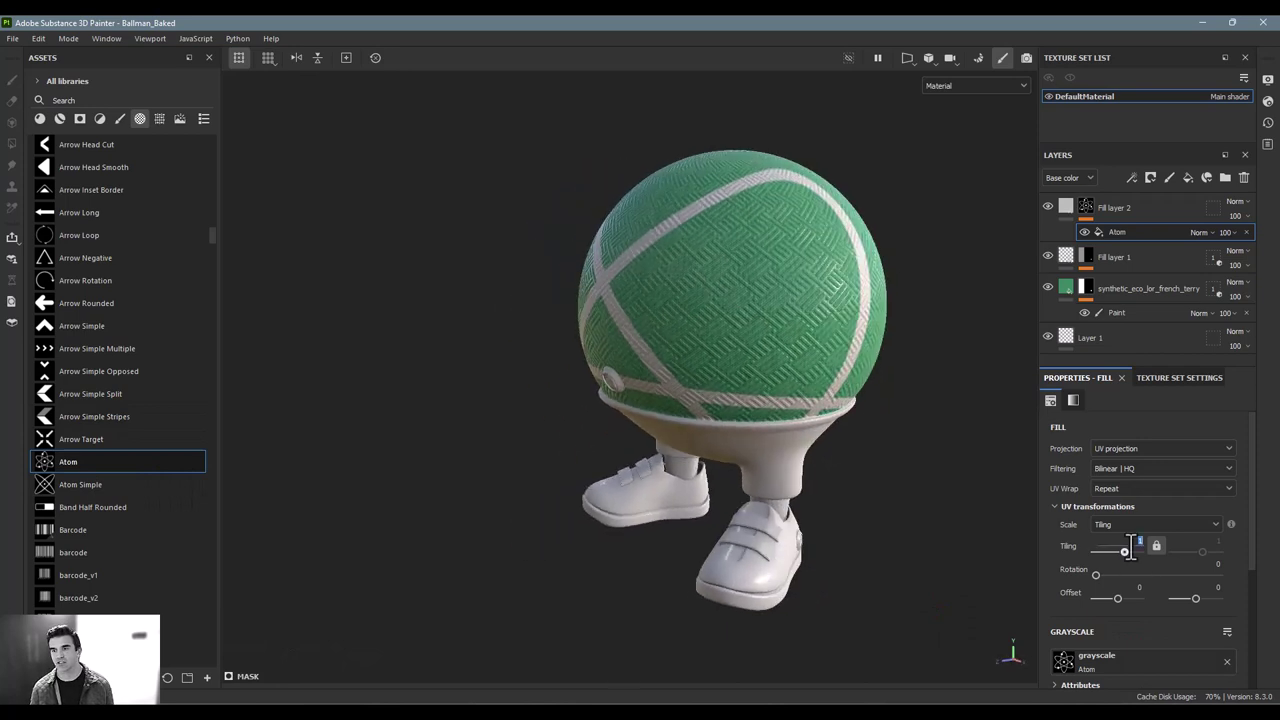
pyautogui.write('10')
pyautogui.press('Return')
pyautogui.keyDown('alt'); pyautogui.moveTo(887, 430); pyautogui.dragTo(962, 440); pyautogui.keyUp('alt')
pyautogui.keyDown('alt'); pyautogui.moveTo(937, 271); pyautogui.dragTo(705, 355); pyautogui.keyUp('alt')
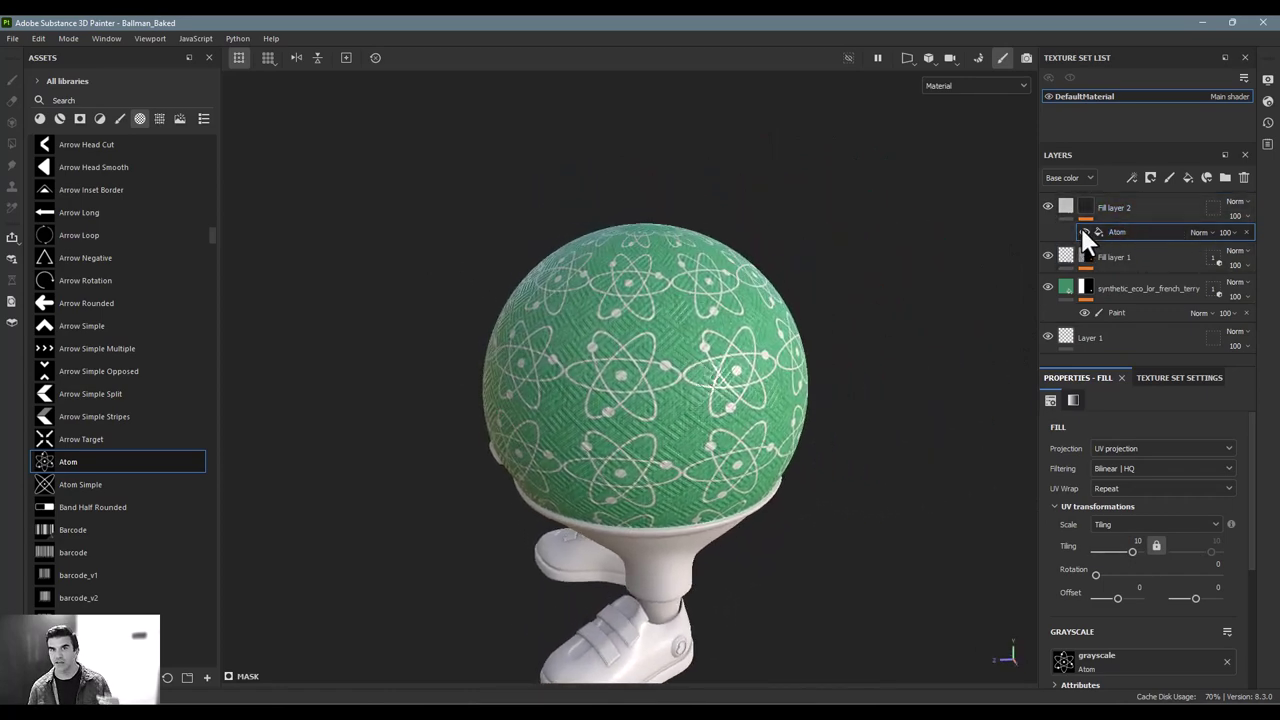
# Replace the atom-patterned Fill layer 2 with a fresh fill layer that has a black mask containing a Fill effect.
pyautogui.click(1141, 207)
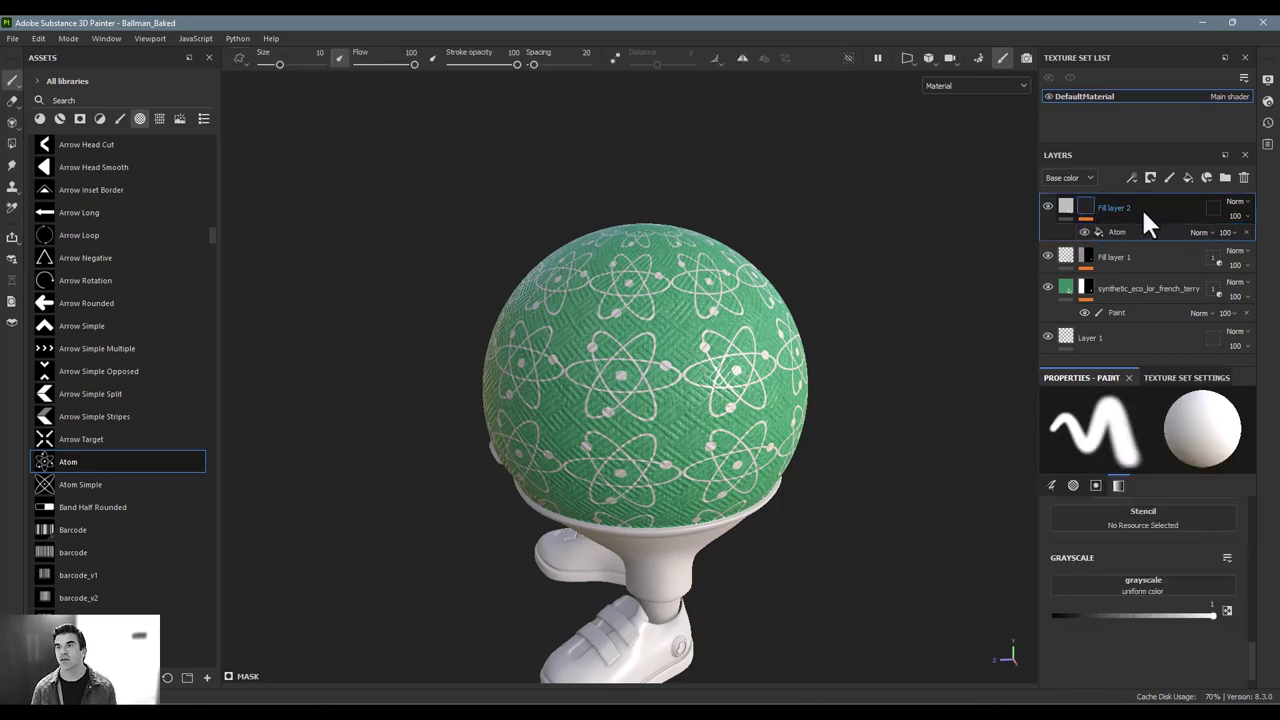
pyautogui.press('Delete')
pyautogui.click(1187, 177)
pyautogui.click(1150, 178)
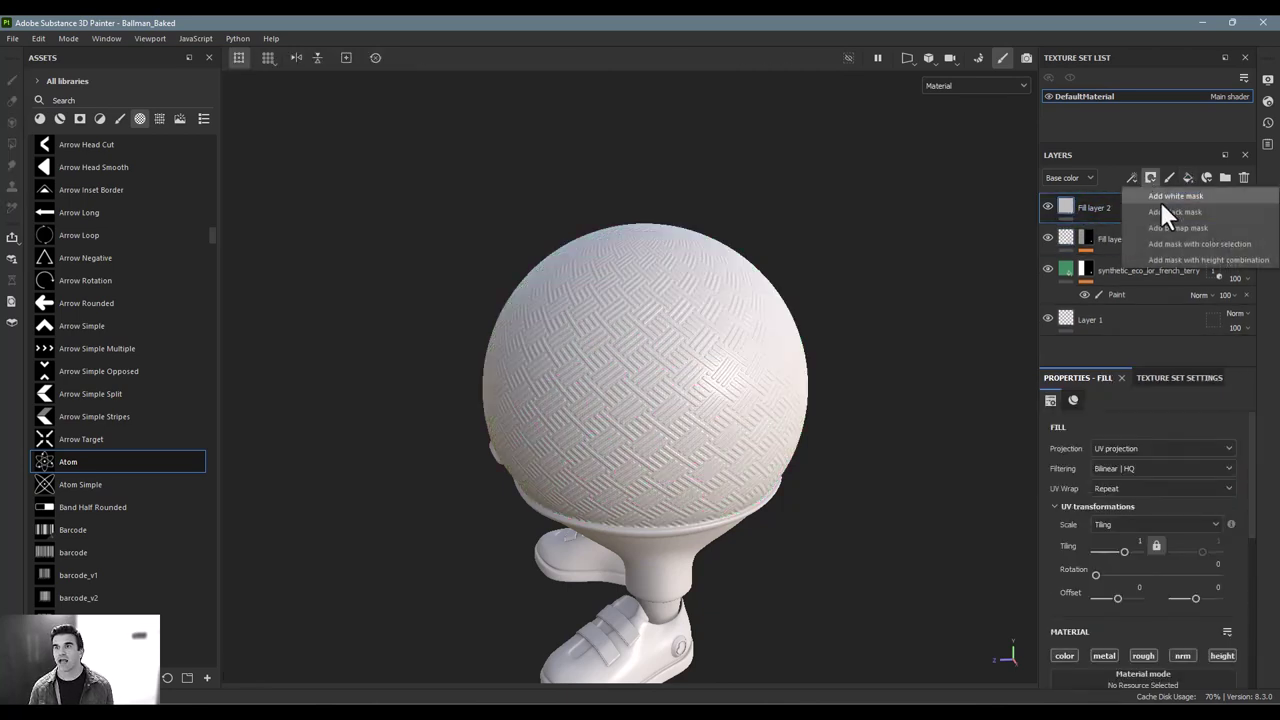
pyautogui.click(1158, 200)
pyautogui.click(1131, 177)
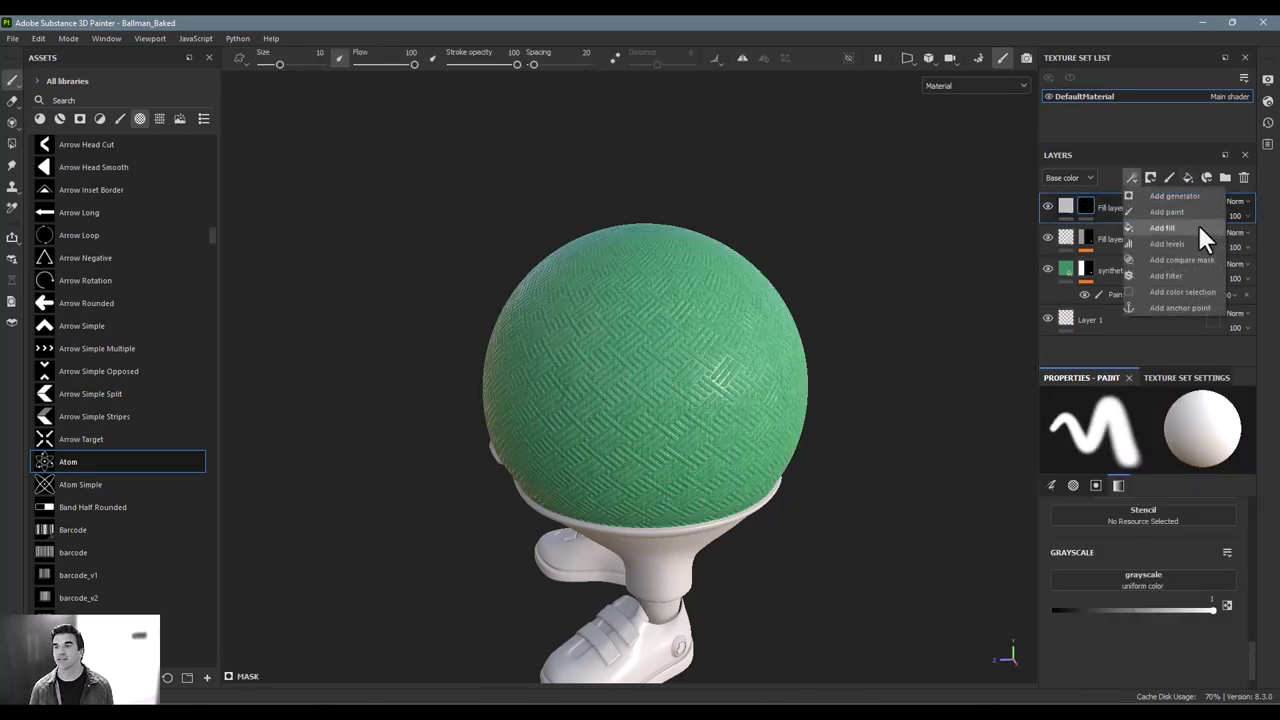
pyautogui.click(1197, 222)
# Set the mask Fill's grayscale to the AdobeStock_96899299 texture and inspect the wavy stripes around the body.
pyautogui.click(1150, 658)
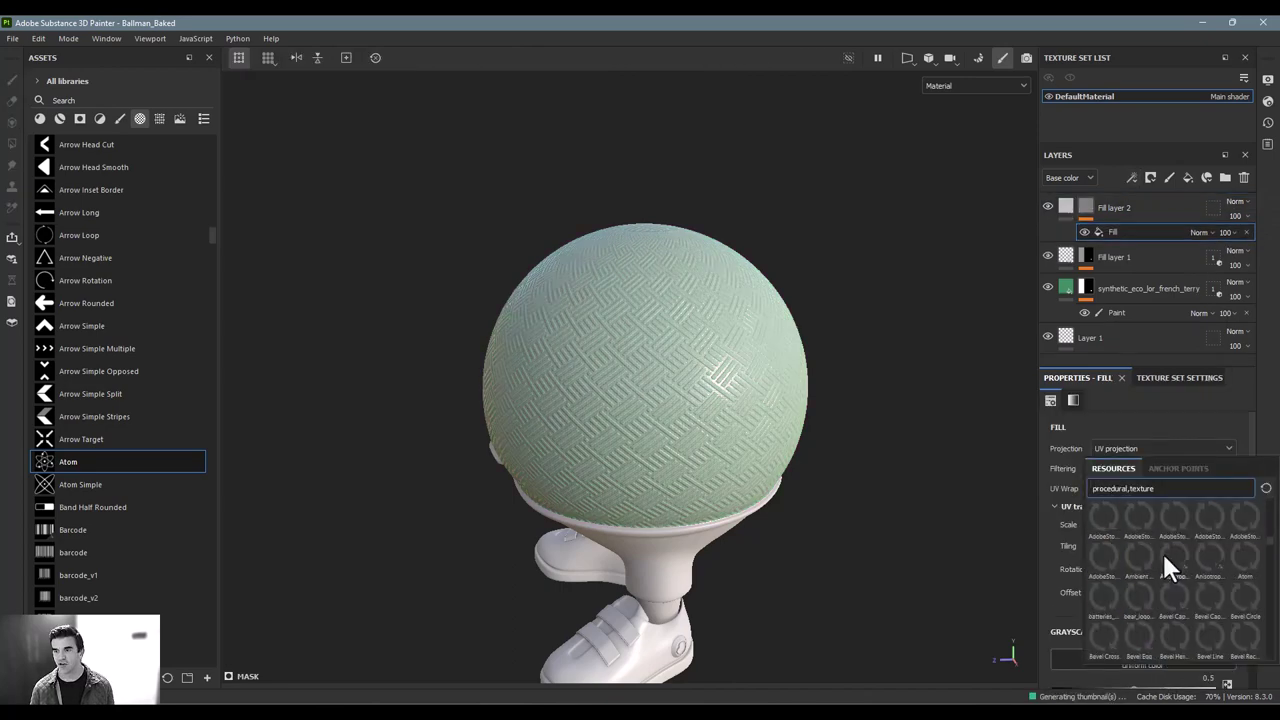
pyautogui.click(1143, 565)
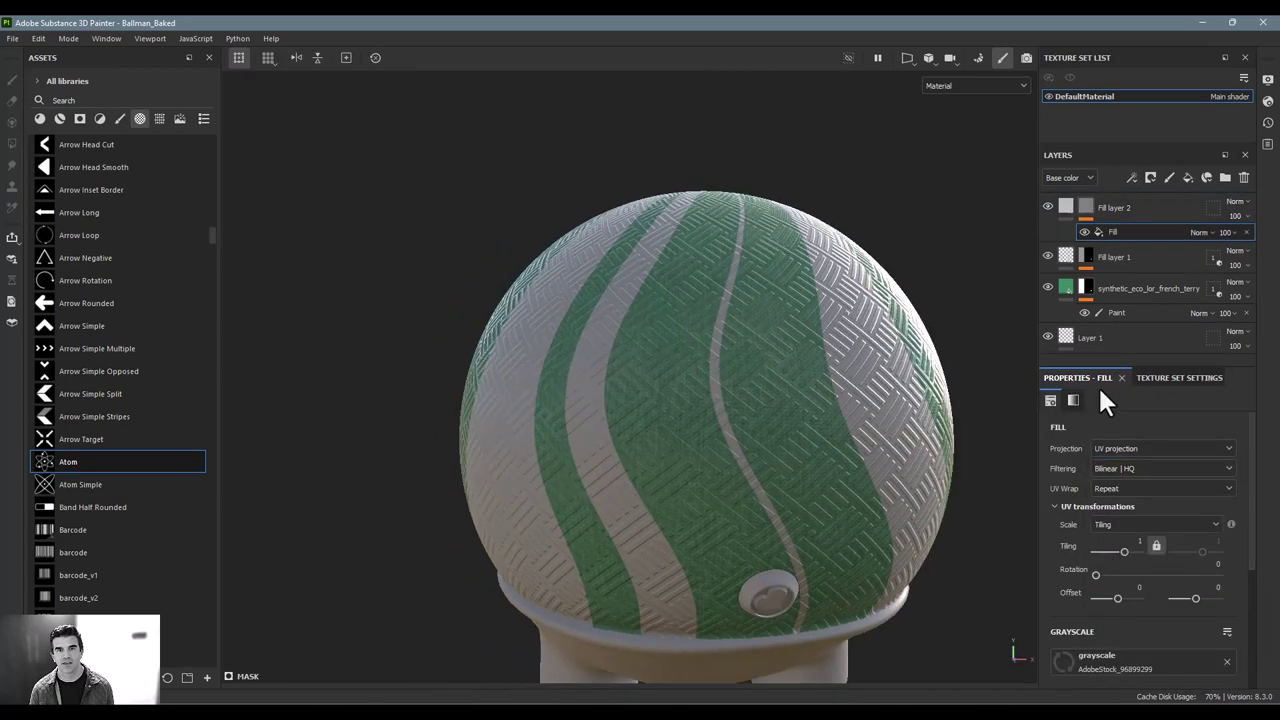
pyautogui.keyDown('alt'); pyautogui.moveTo(845, 418); pyautogui.dragTo(886, 336); pyautogui.keyUp('alt')
pyautogui.moveTo(1076, 256)
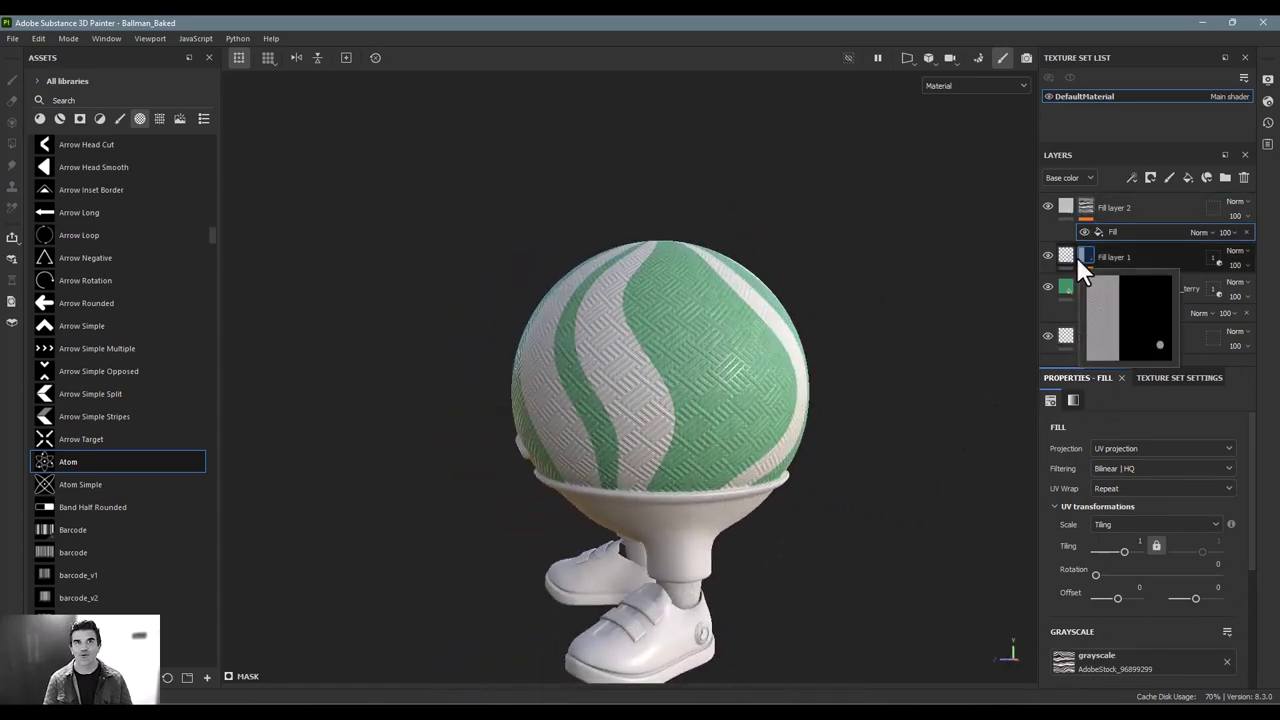